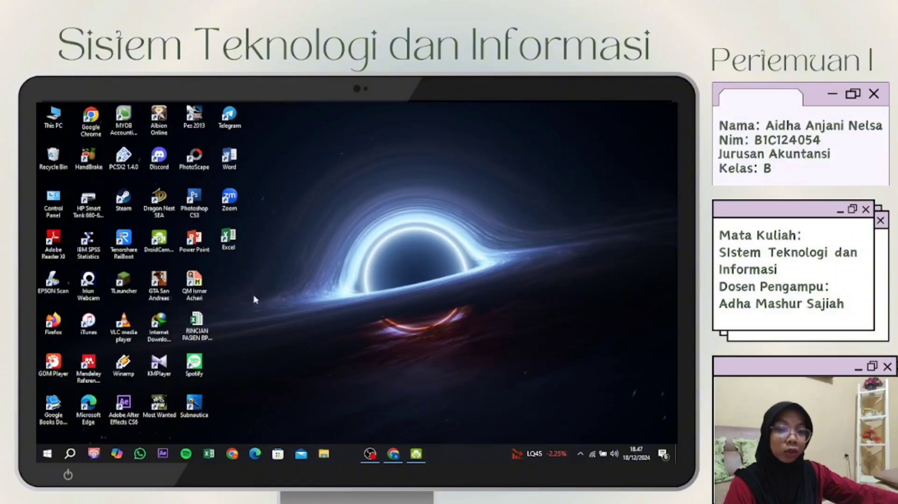
Find Excel 2016 through Windows search and launch it.
left_click(70, 453)
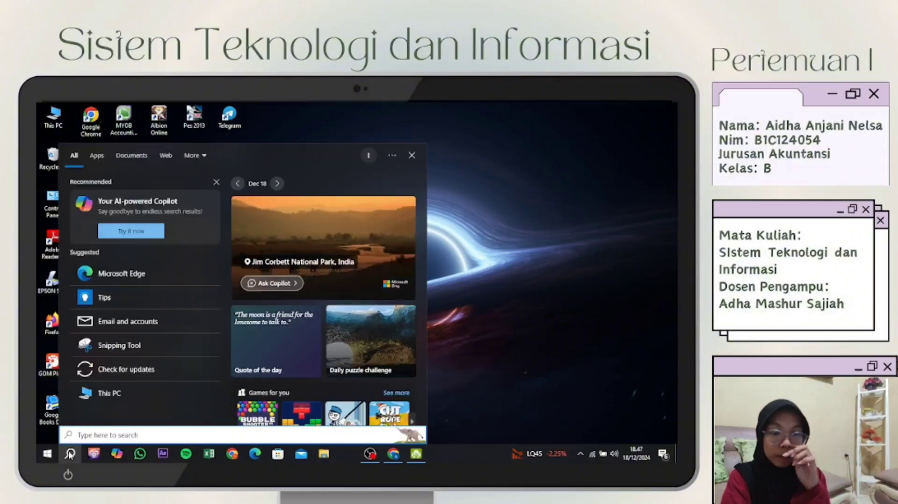
type("excel")
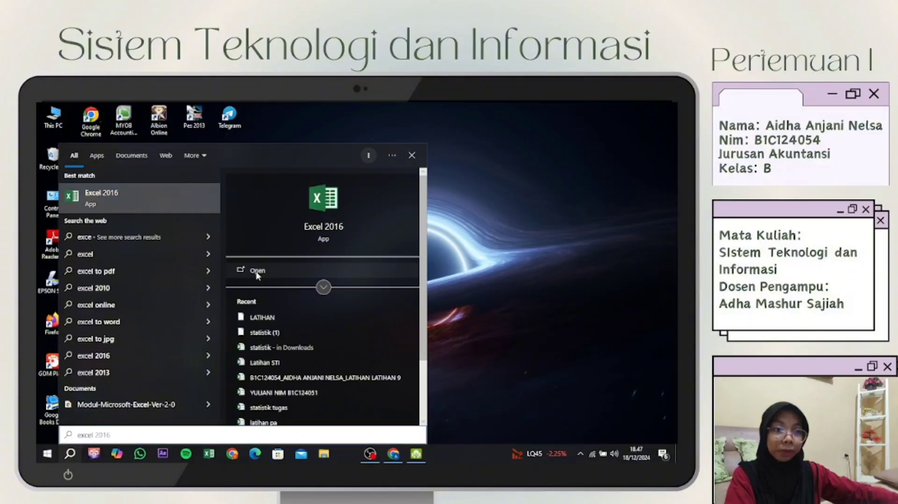
left_click(256, 272)
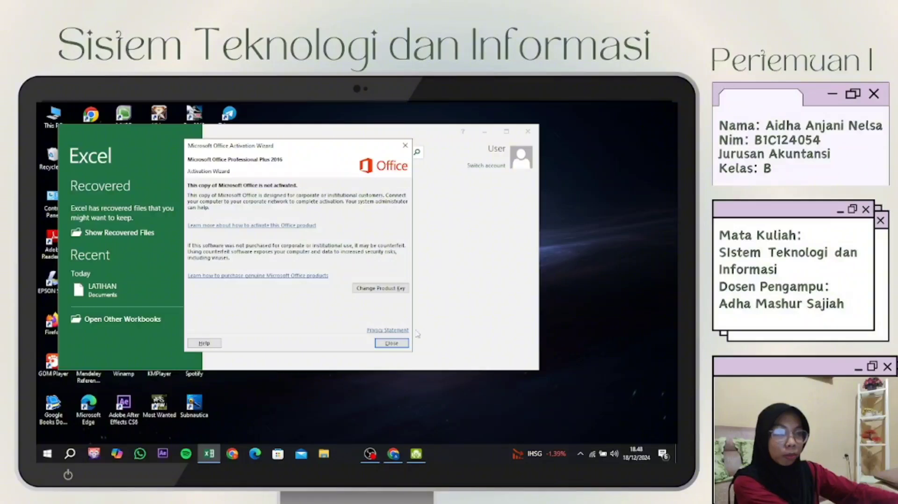
Dismiss the Office activation notice, maximize the start screen and create a blank workbook.
left_click(393, 345)
left_click(505, 131)
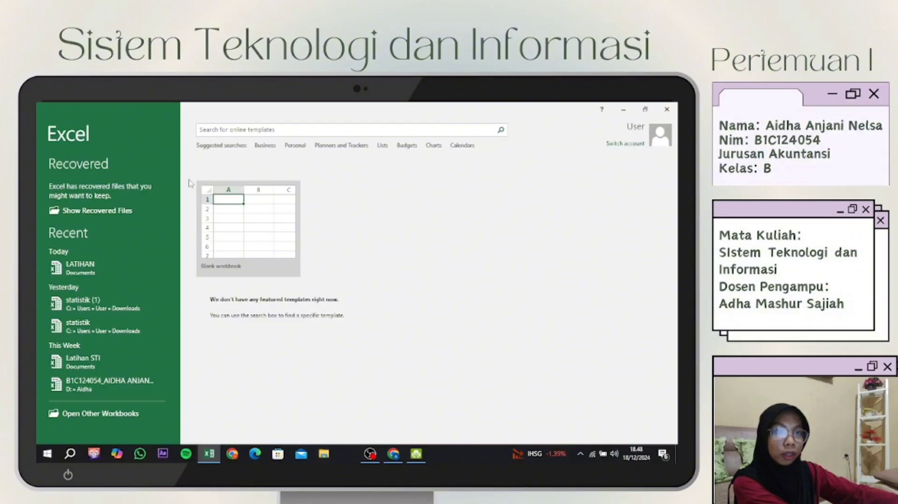
left_click(223, 223)
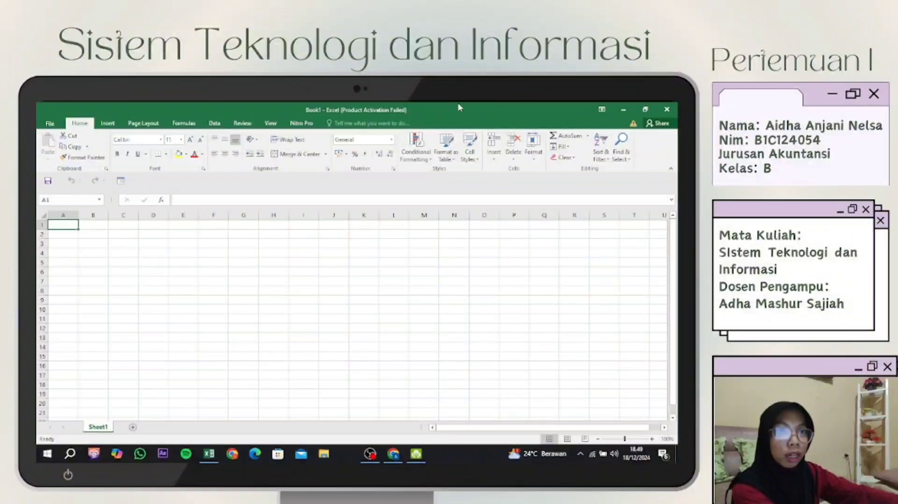
left_click(107, 125)
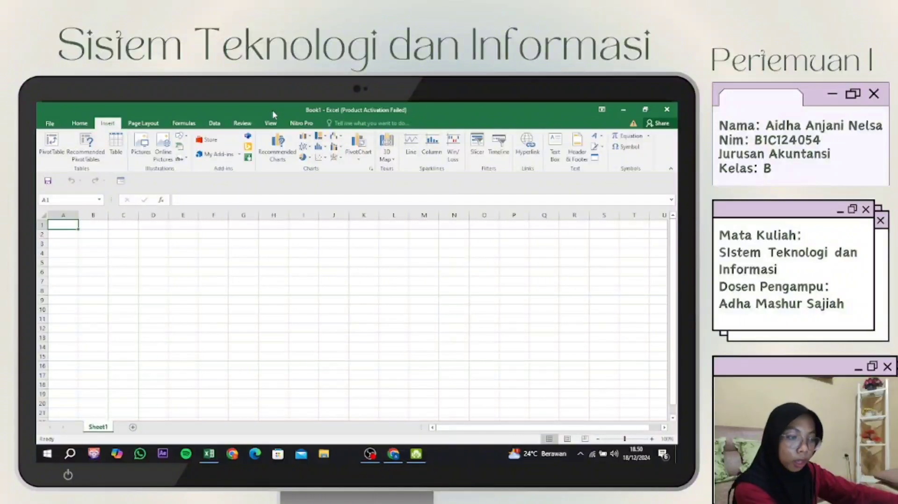
left_click(88, 123)
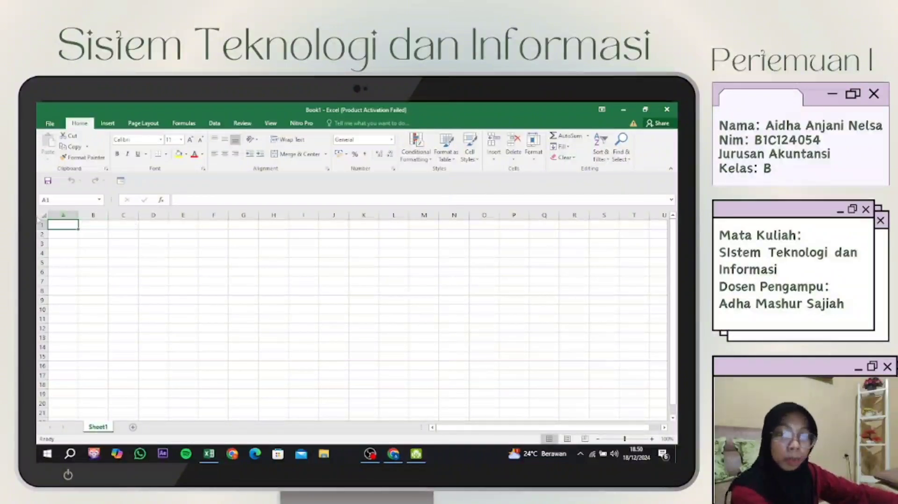
left_click(70, 215)
left_click(70, 224)
left_click(101, 225)
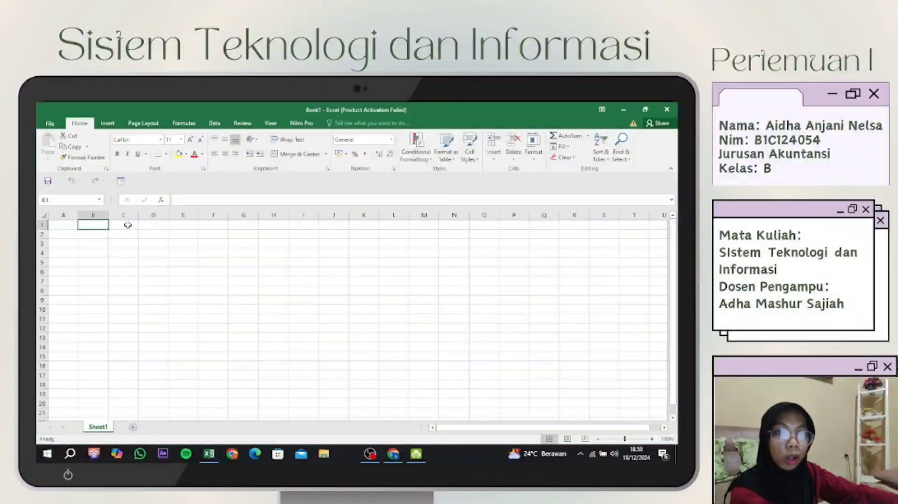
left_click(54, 226)
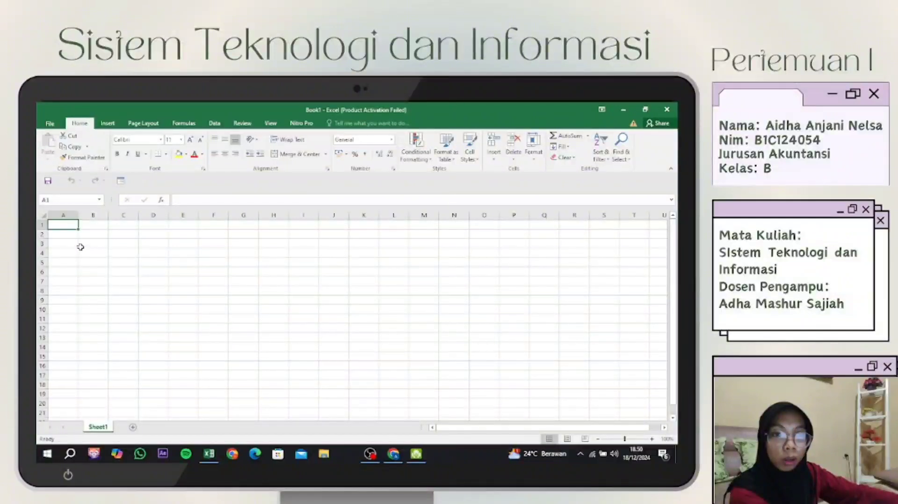
left_click(130, 244)
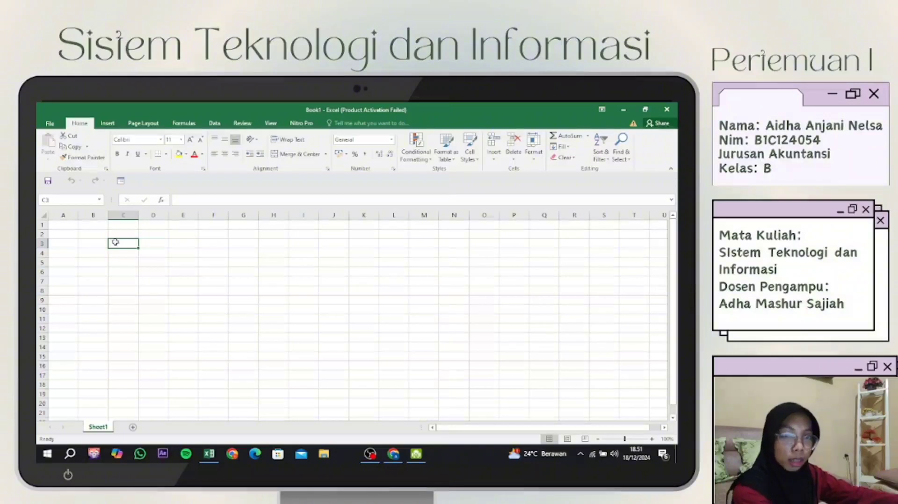
left_click(265, 224)
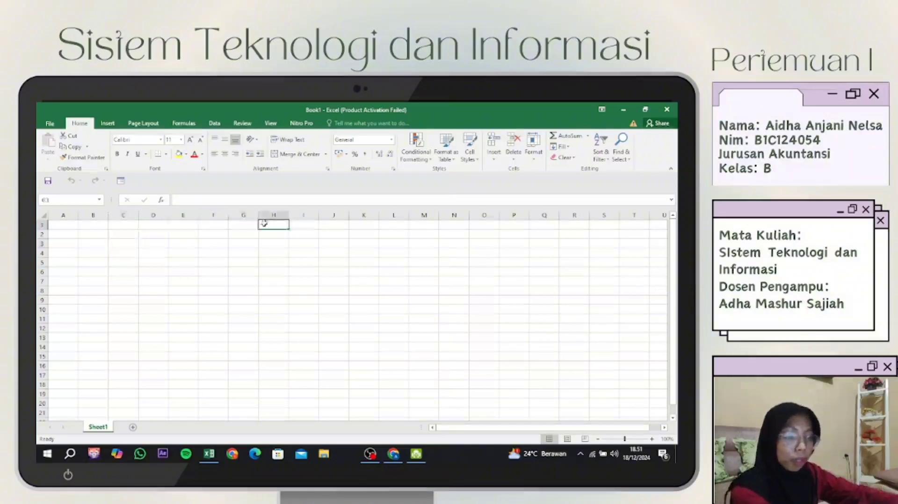
left_click(63, 214)
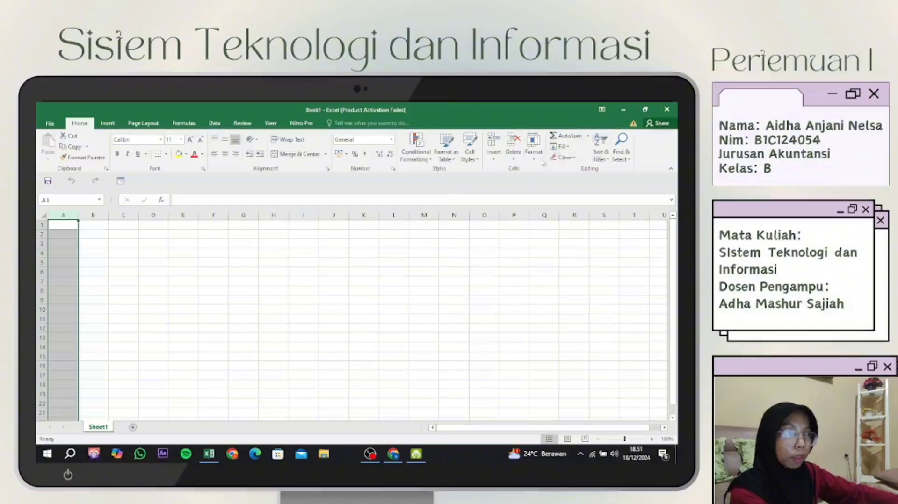
left_click(243, 243)
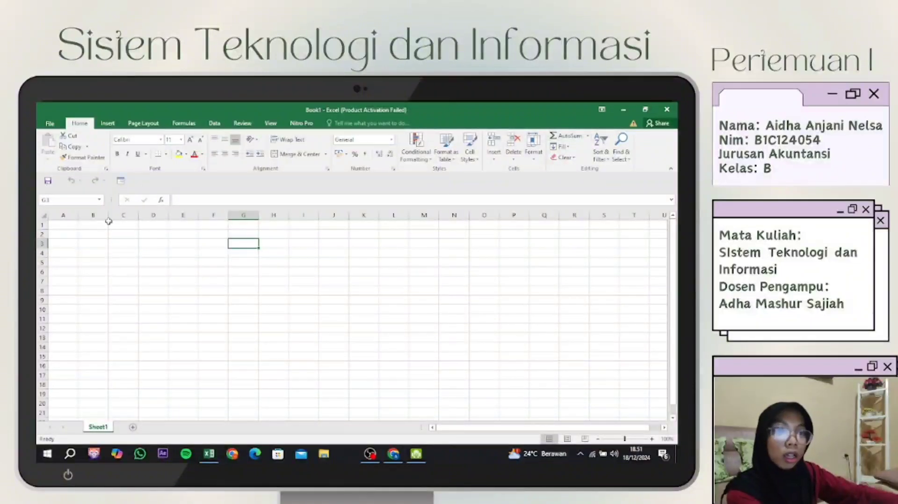
left_click(68, 225)
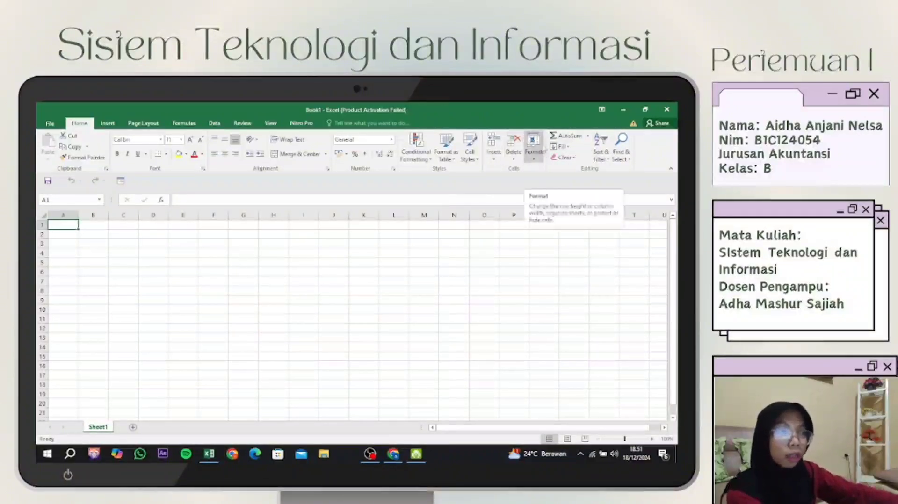
Set row 1's height to 30 using Format > Row Height.
left_click(537, 147)
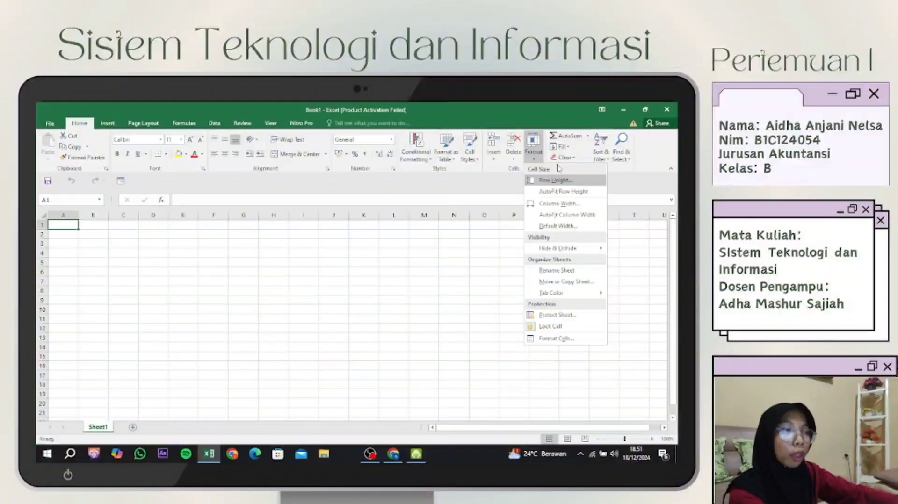
left_click(555, 181)
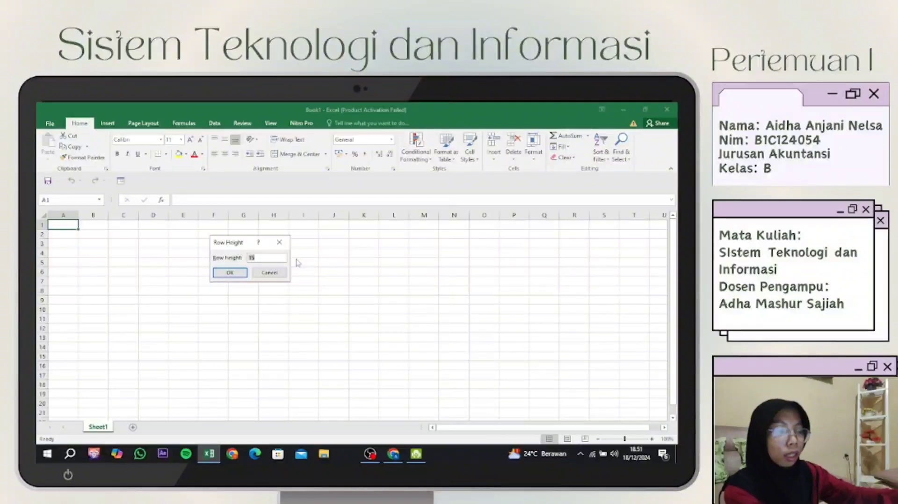
type("1")
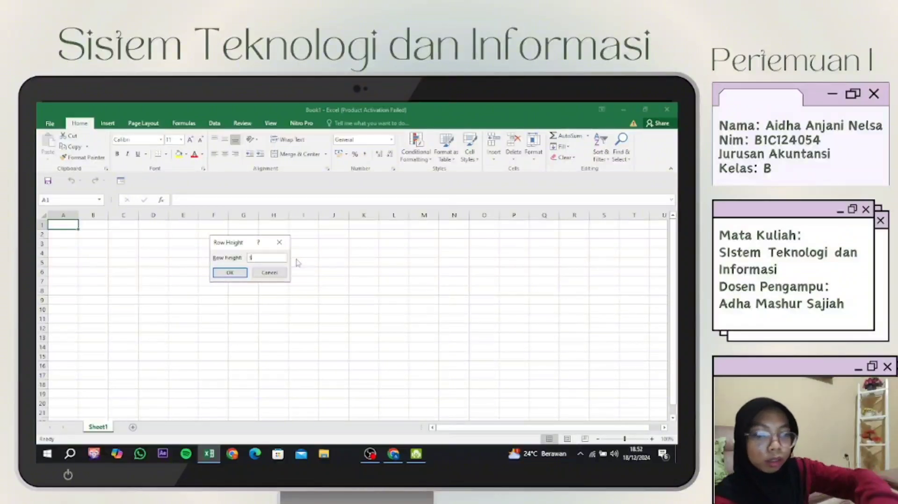
left_click(230, 272)
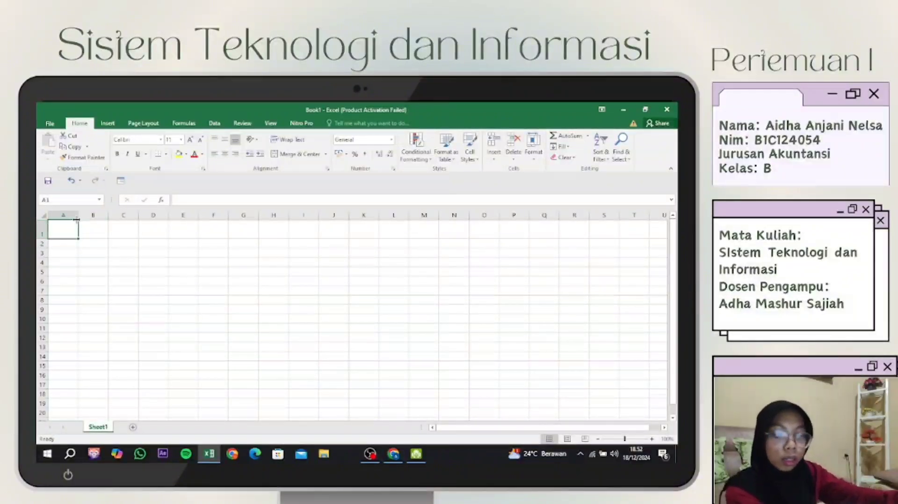
Undo the row 1 height change, then try a new column A width and undo it.
key("ctrl+z")
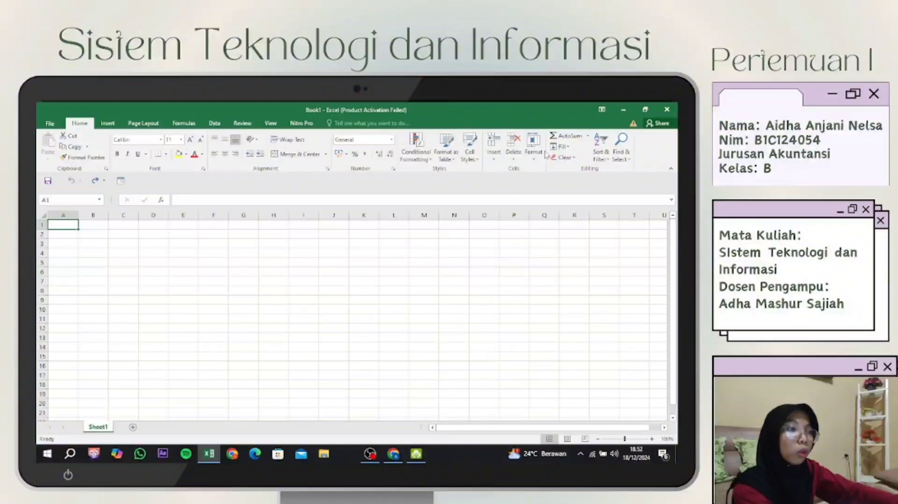
left_click(542, 152)
left_click(566, 204)
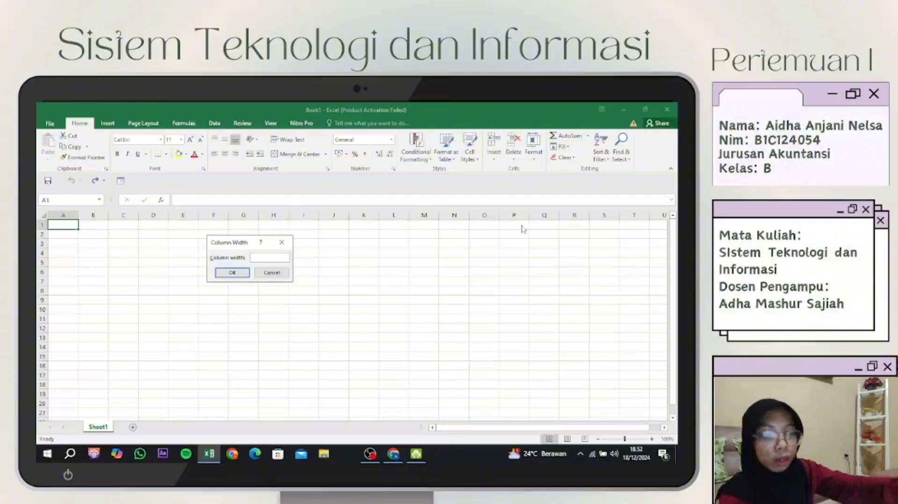
type("10")
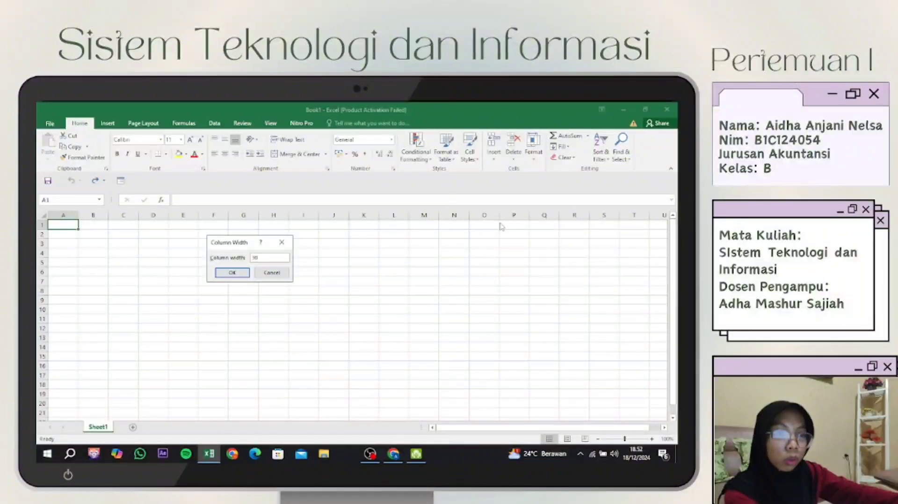
left_click(232, 273)
left_click(107, 210)
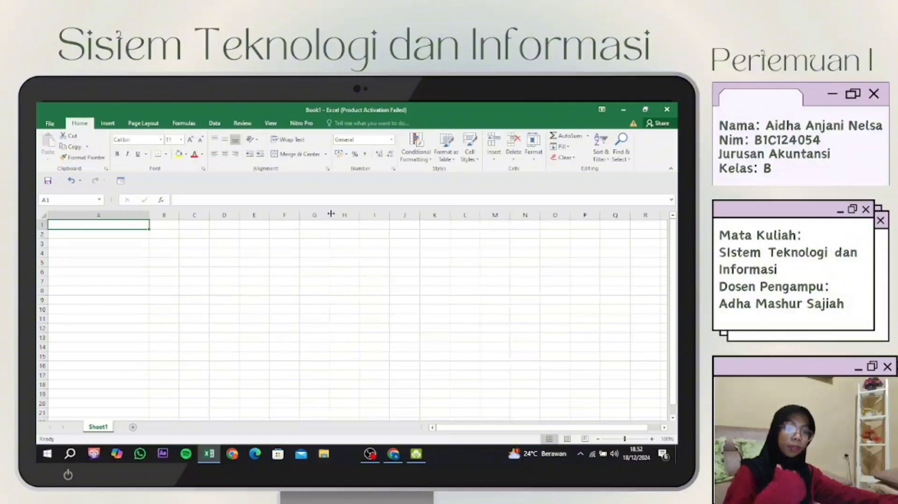
key("ctrl+z")
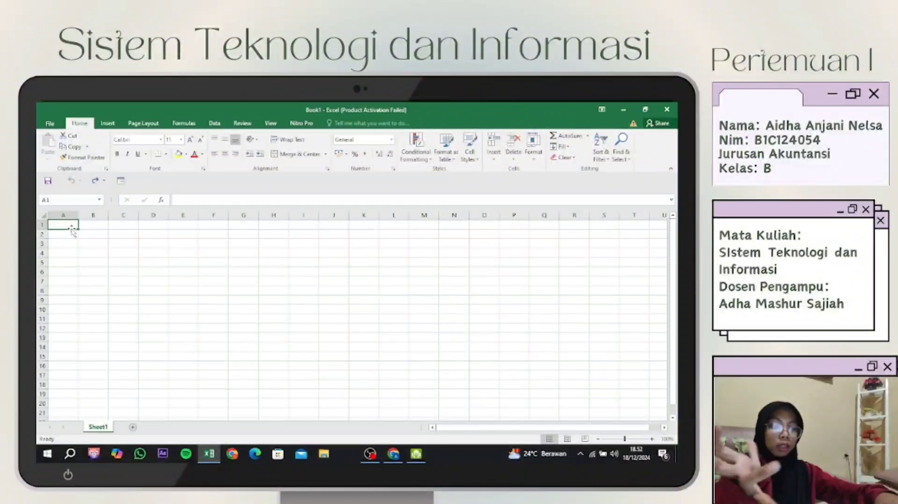
Enter 'Mata Kuliah' in A1 and the subjects Ipa, Ips, mtk, b.ing across A2:D2.
type("MA")
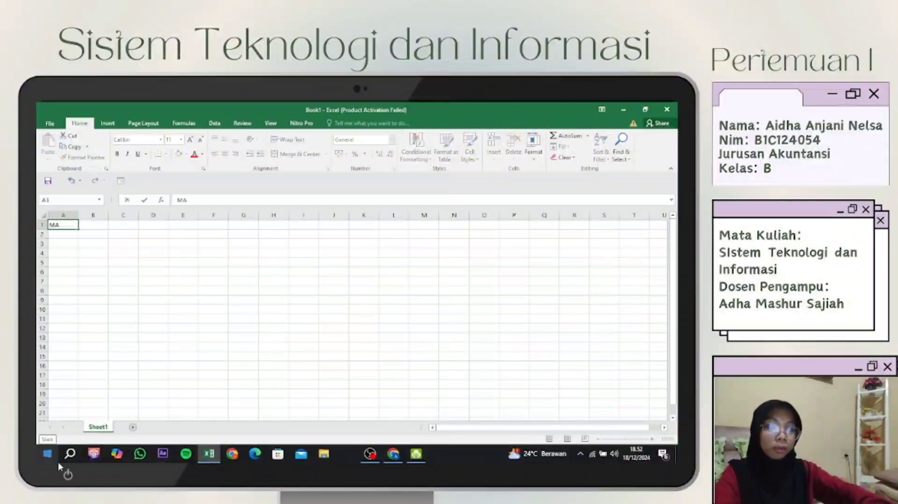
type("ta")
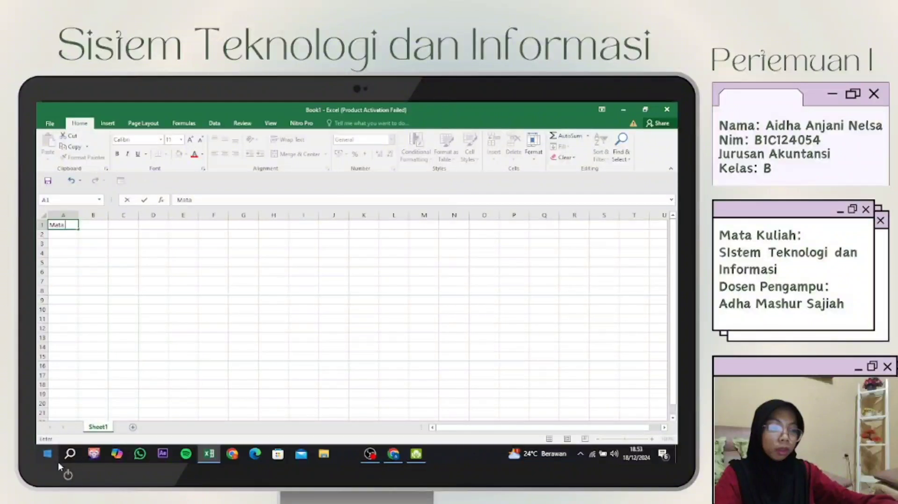
type(" Kuliah")
key("Return")
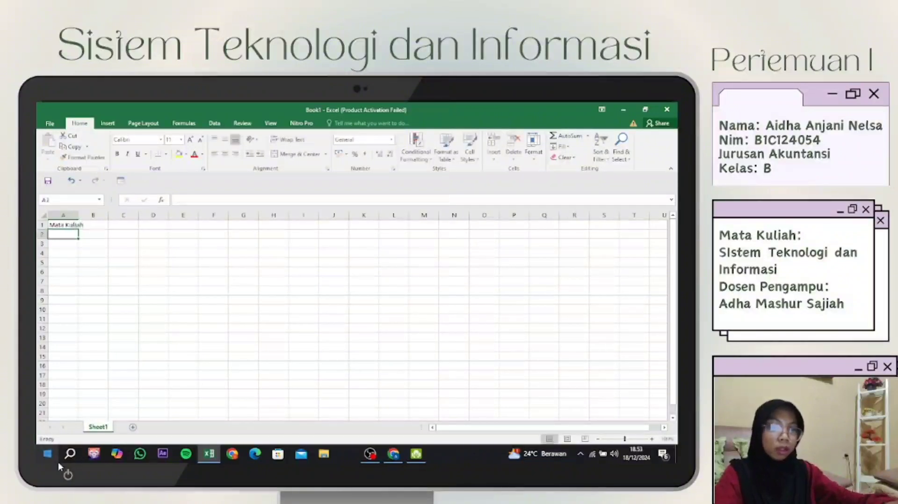
type("Ips")
key("Tab")
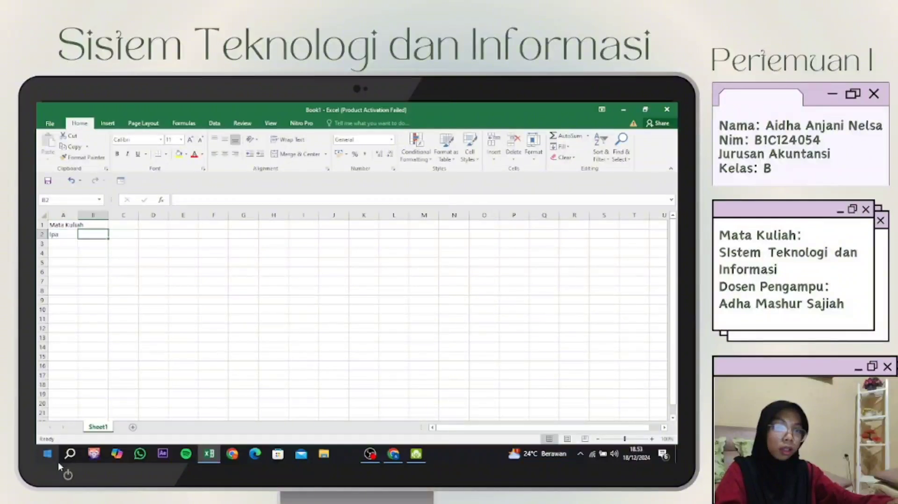
type("Ips")
key("Tab")
type("mtk")
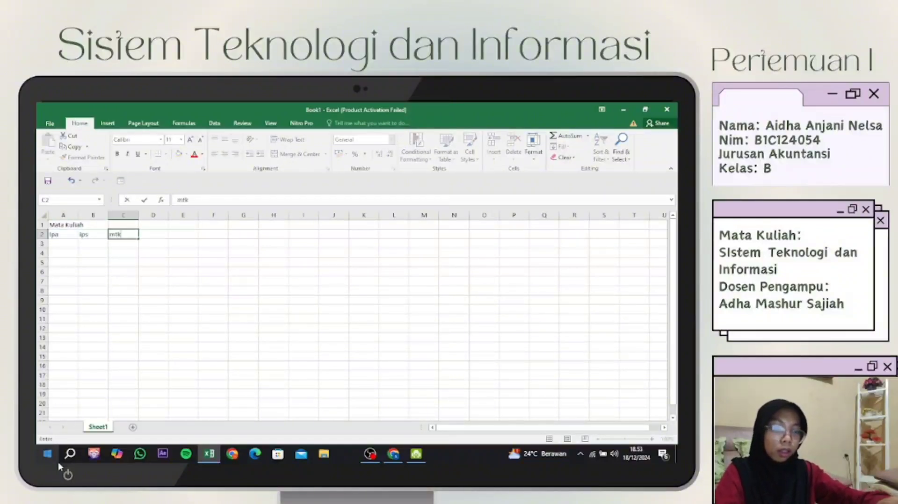
key("Tab")
type("b.i")
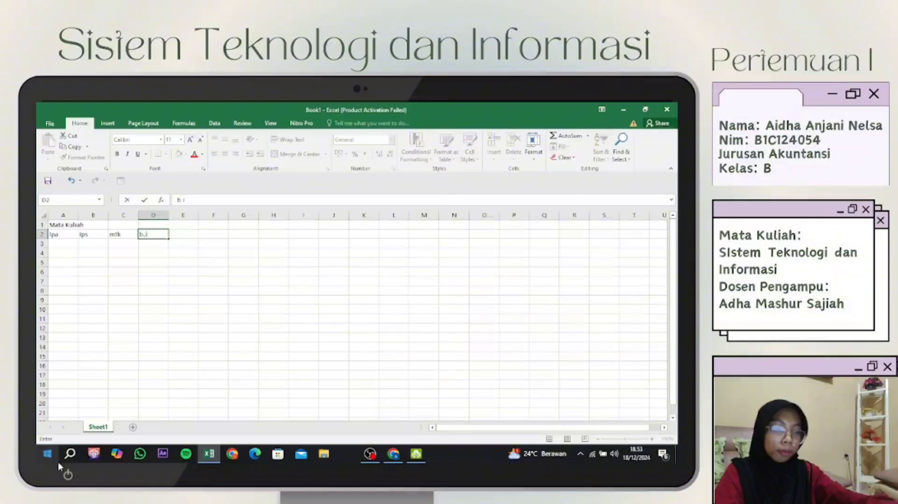
type("ng")
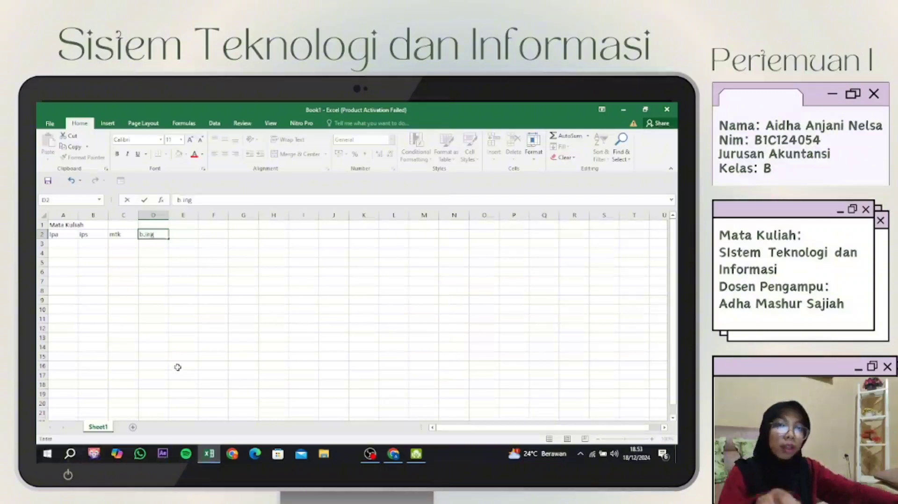
left_click(182, 347)
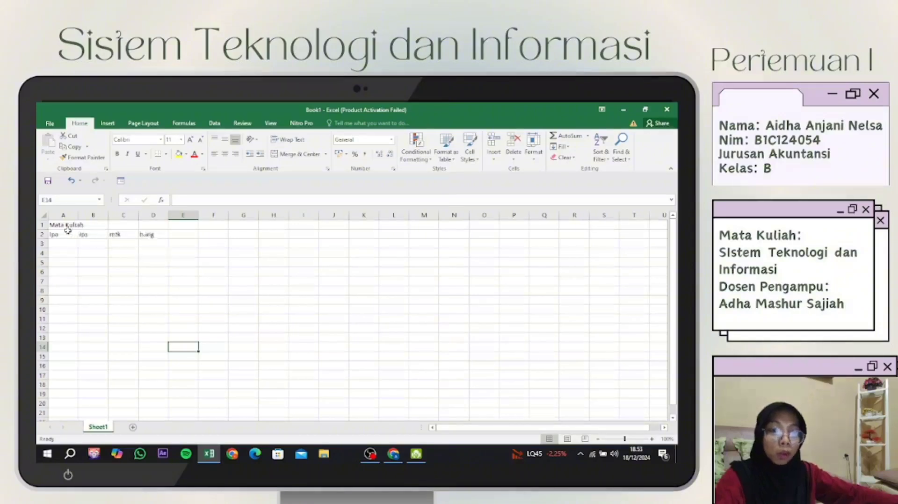
Merge and centre A1:D1, then unmerge so Mata Kuliah returns to A1.
left_click_drag(55, 225, 145, 227)
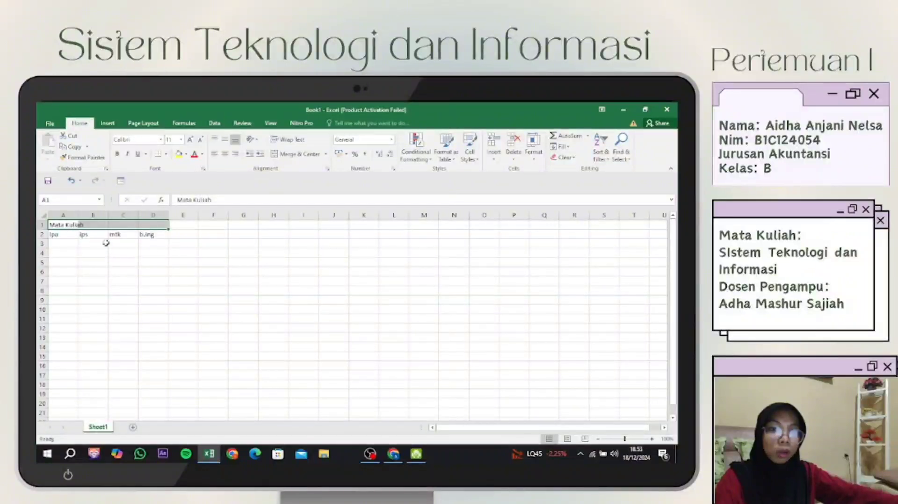
left_click(286, 154)
left_click(103, 252)
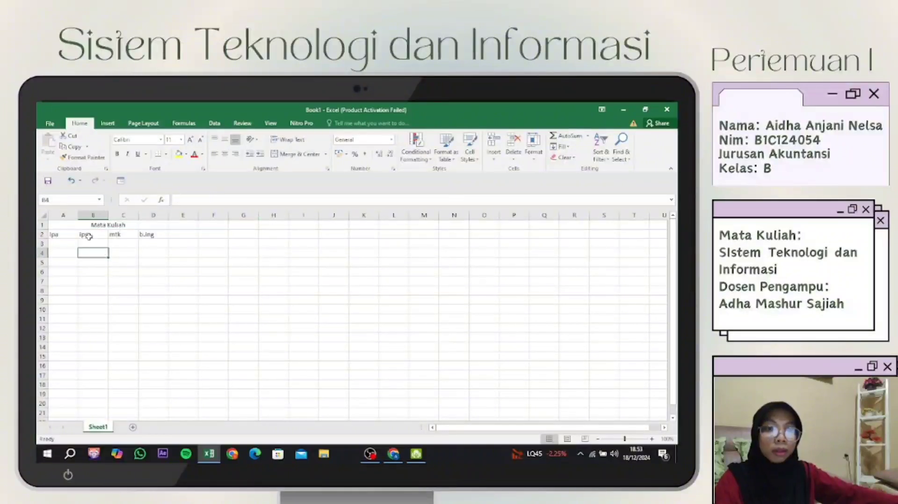
left_click(81, 226)
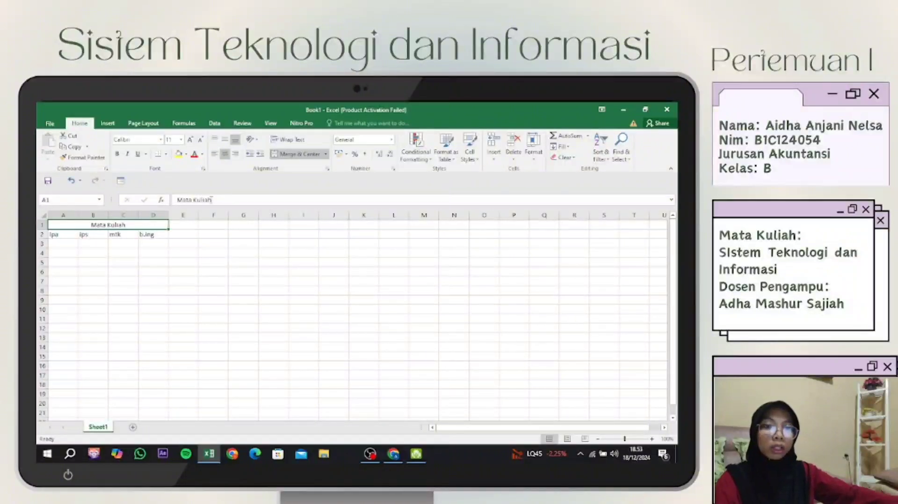
left_click(299, 150)
Clear the subject entries from A2:D2 and reselect cell A1.
left_click_drag(54, 233, 156, 228)
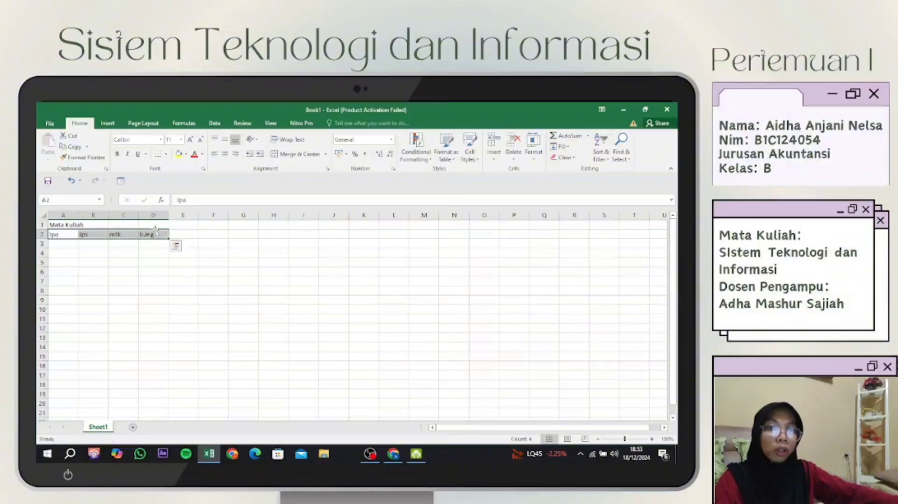
right_click(156, 229)
left_click(193, 327)
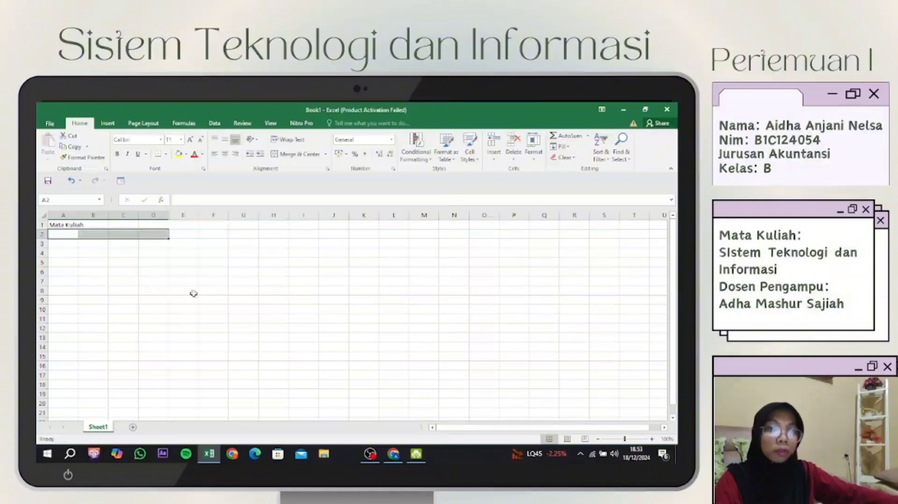
left_click(194, 293)
left_click(63, 225)
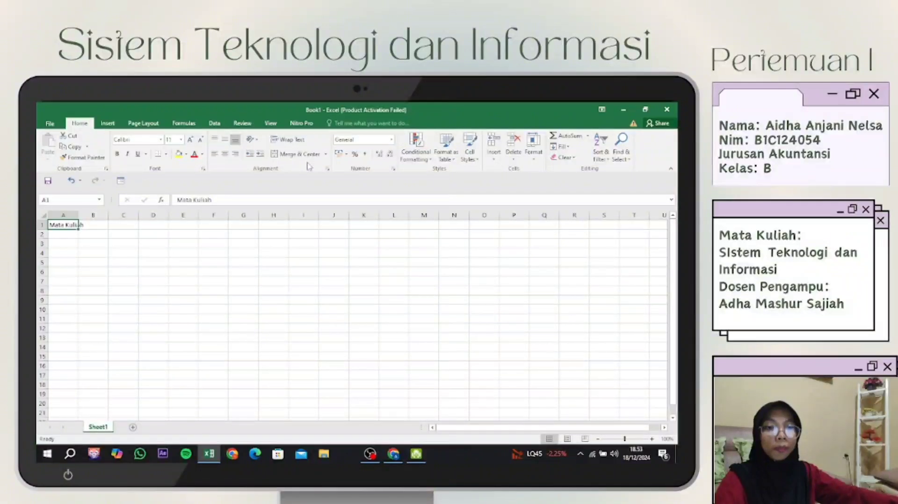
left_click(99, 261)
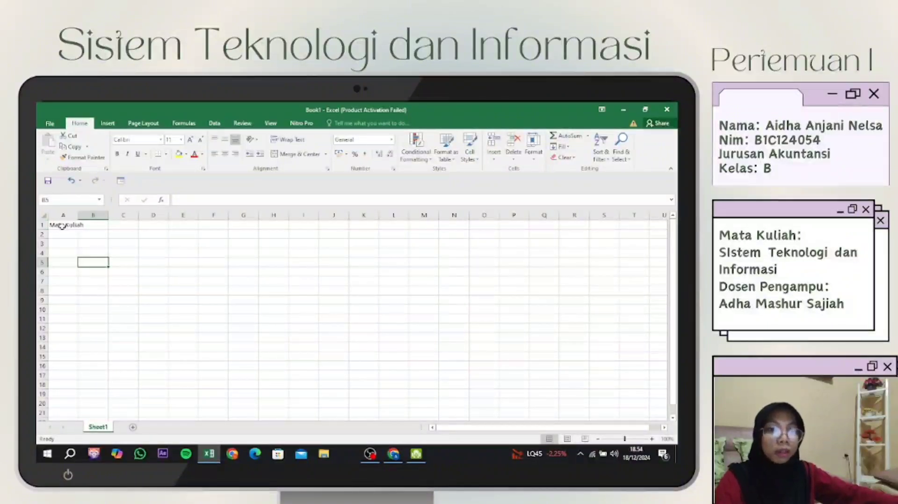
left_click(68, 225)
left_click(85, 243)
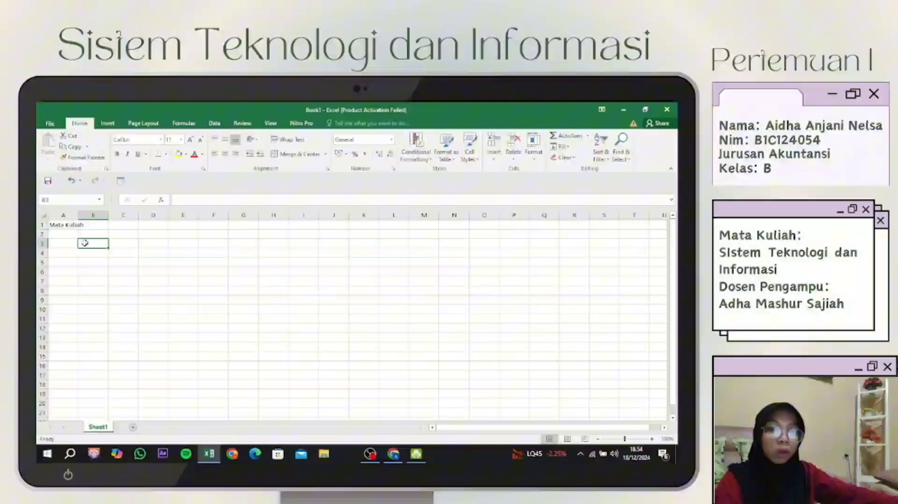
left_click(68, 225)
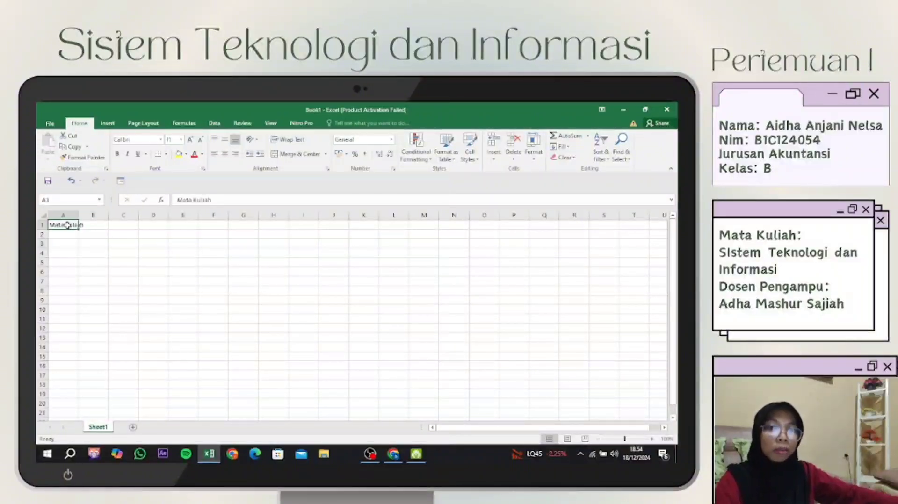
left_click(279, 140)
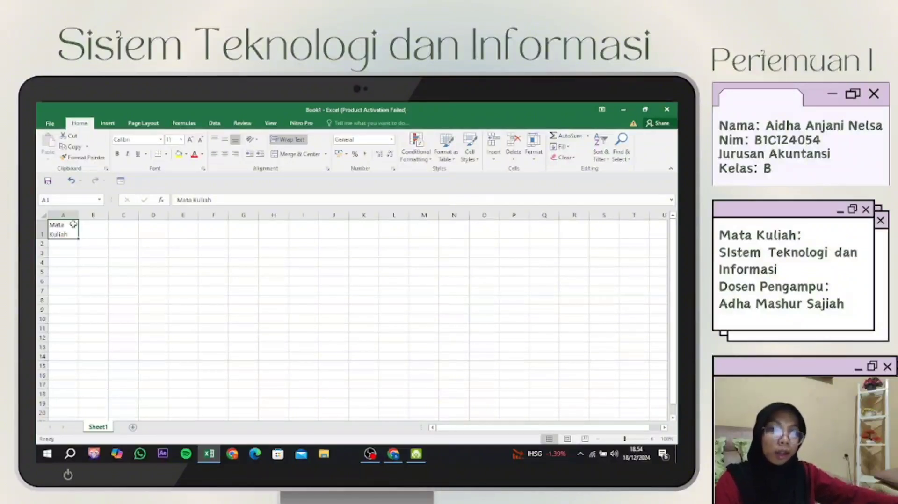
left_click(292, 140)
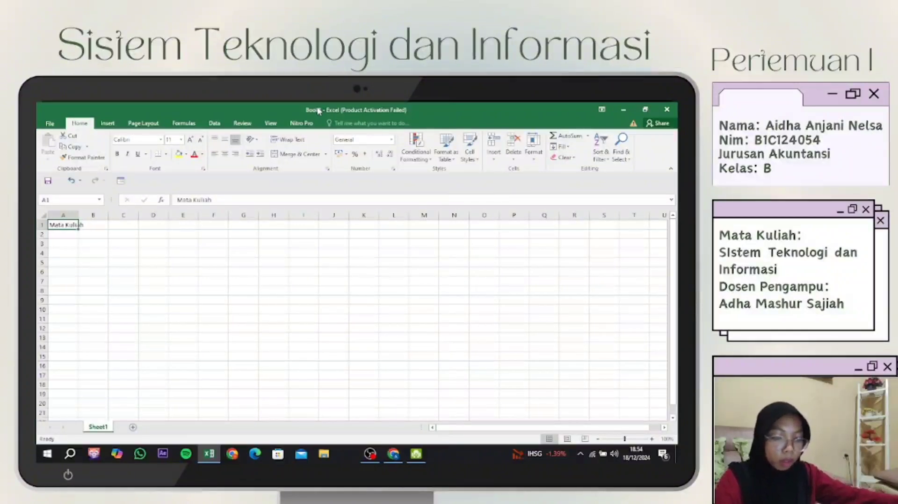
key("BackSpace")
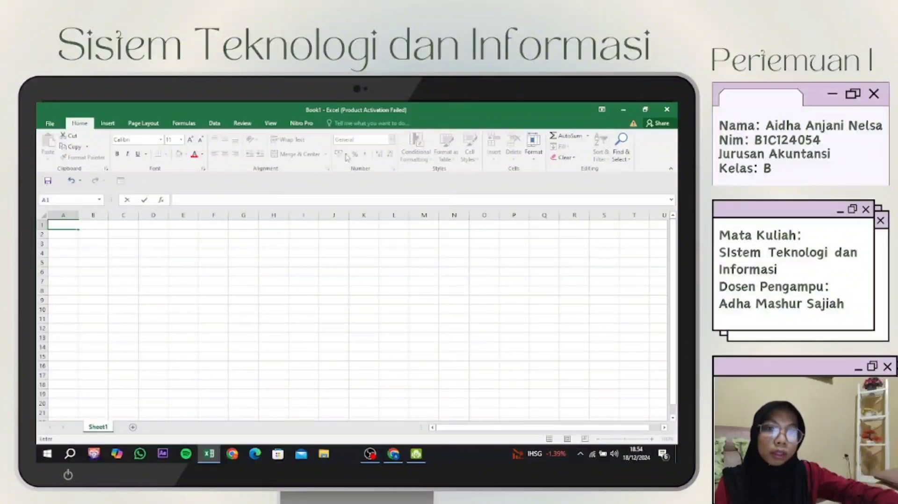
type("Mata Kuliah")
left_click(123, 243)
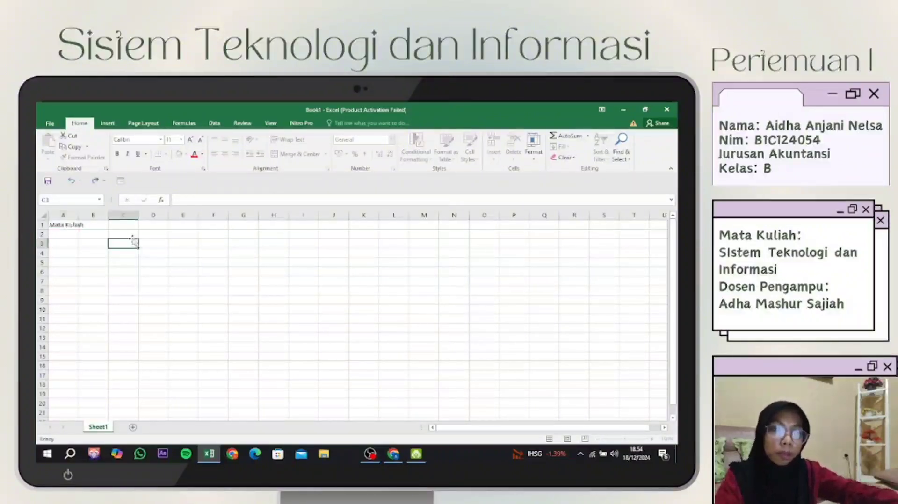
right_click(71, 226)
left_click(71, 225)
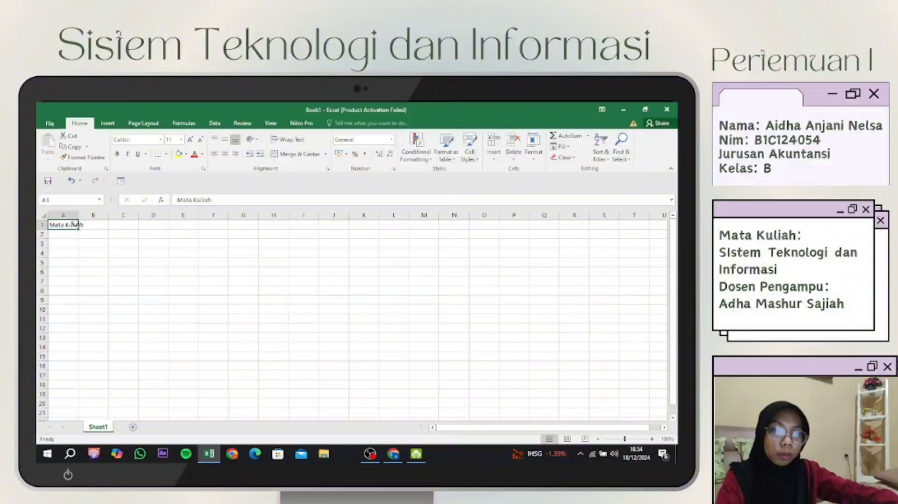
right_click(71, 225)
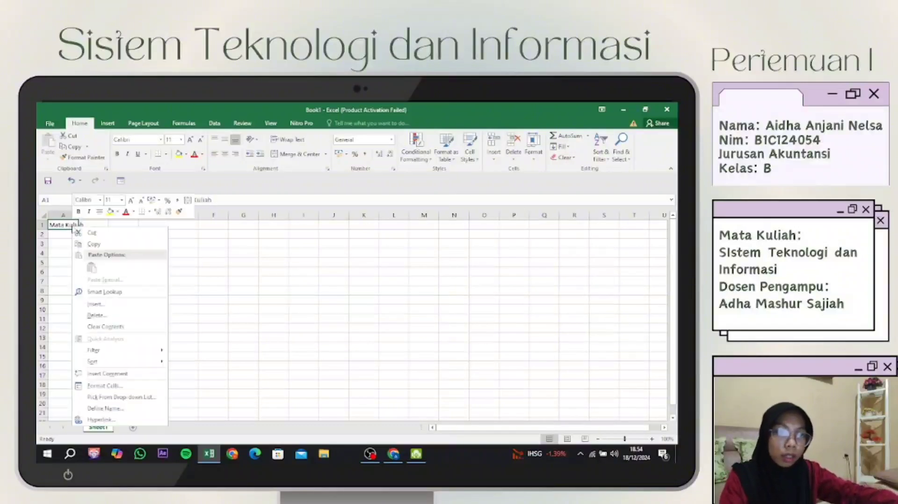
left_click(105, 386)
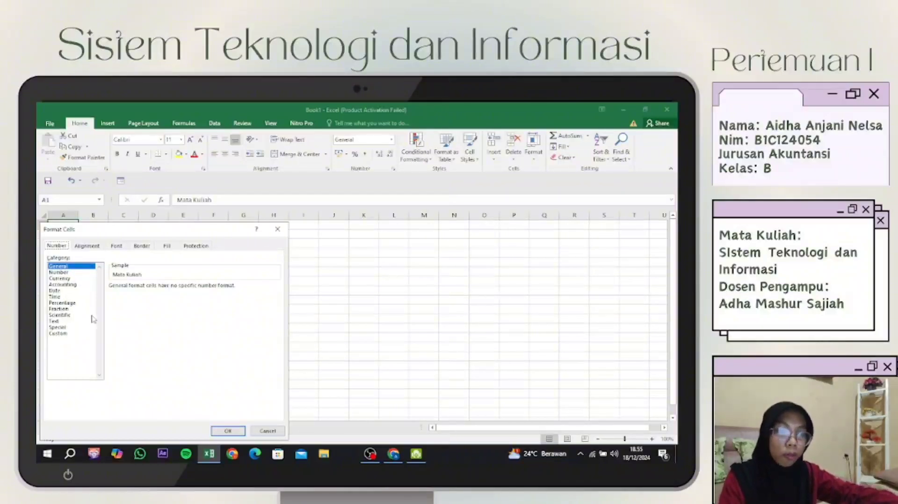
left_click(267, 430)
left_click(75, 244)
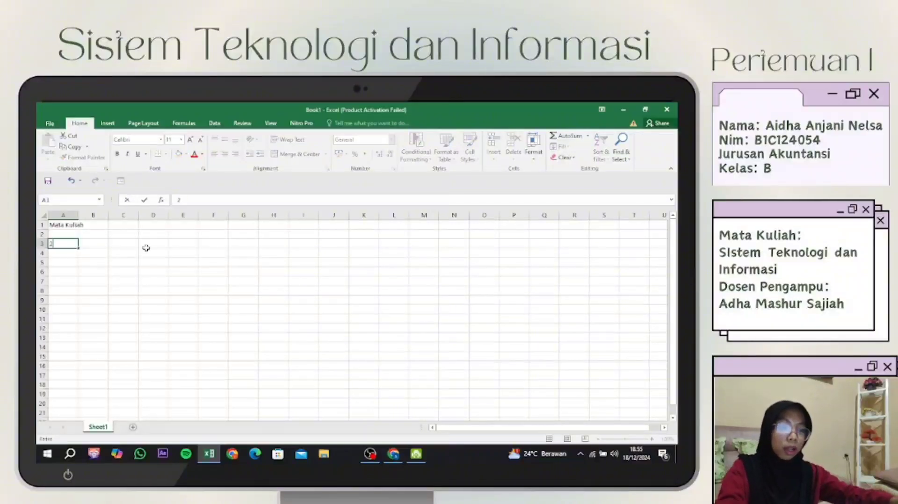
Enter 2000000 in A3 and give it Currency format with the Rp symbol.
type("2000000")
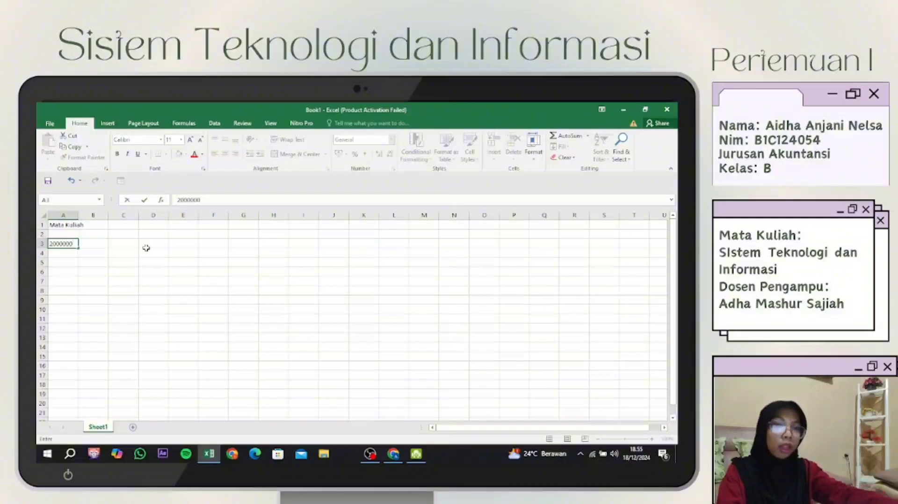
left_click(146, 248)
right_click(77, 244)
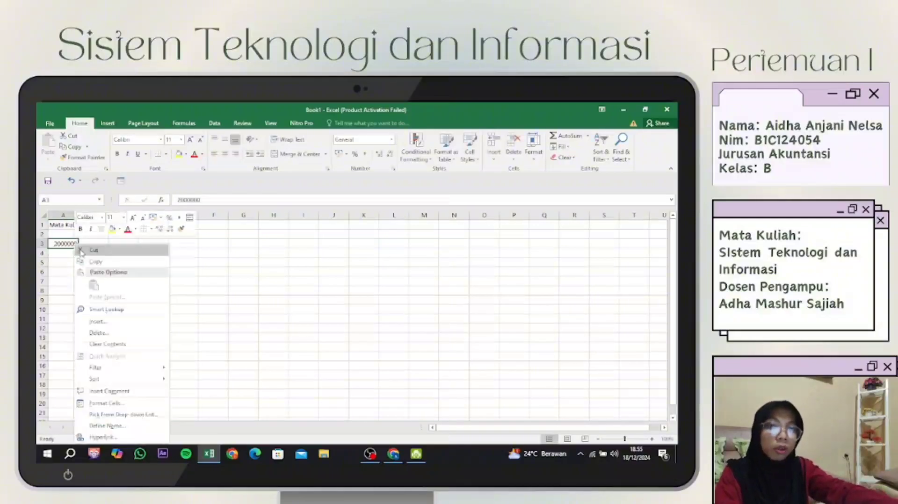
left_click(127, 402)
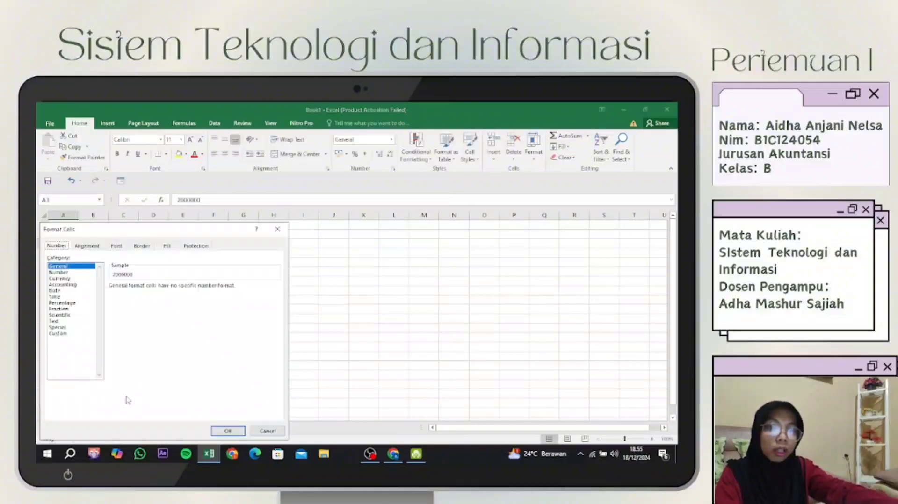
left_click(70, 285)
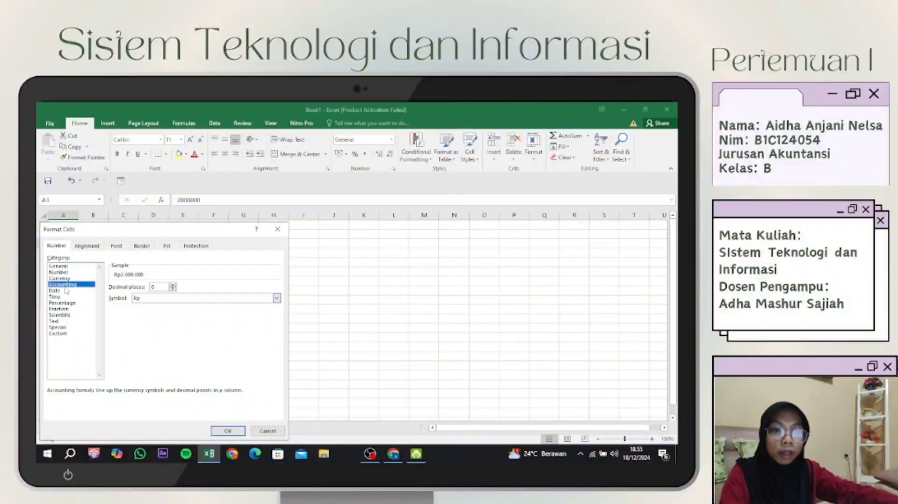
left_click(70, 303)
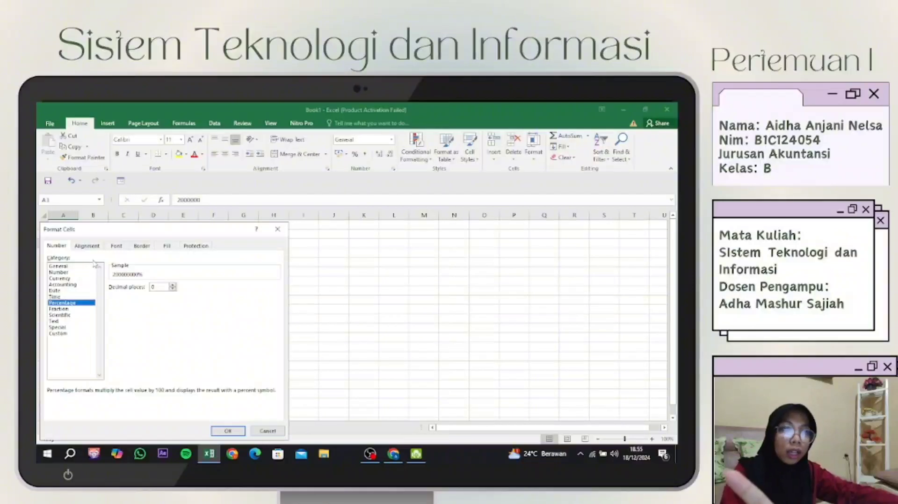
left_click(66, 284)
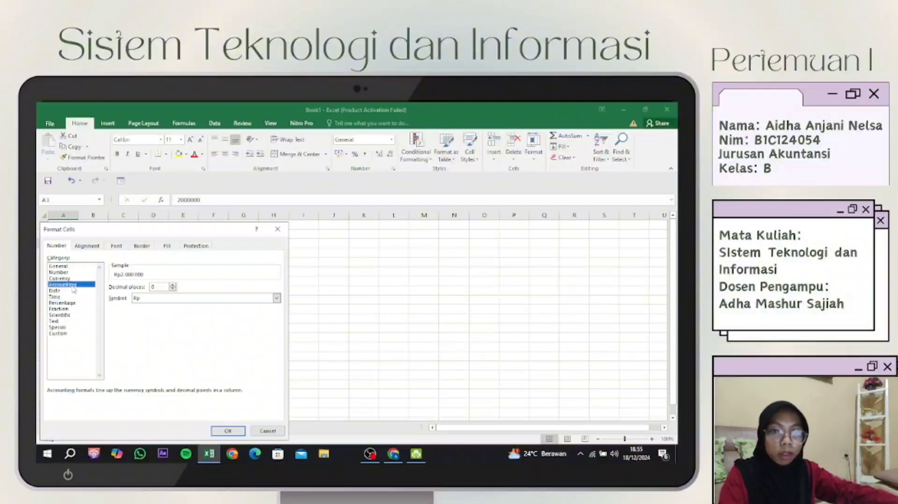
left_click(69, 278)
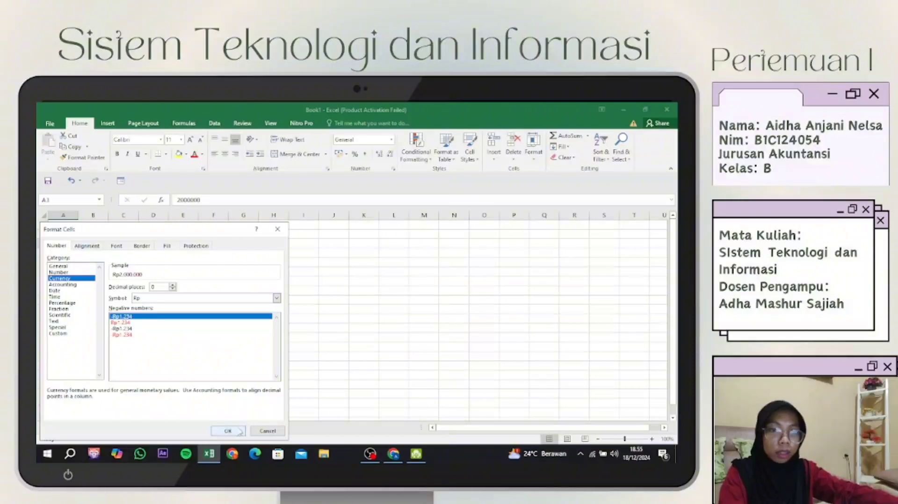
left_click(235, 430)
Check the Rp2.000.000 result, then delete A3's value.
left_click(186, 338)
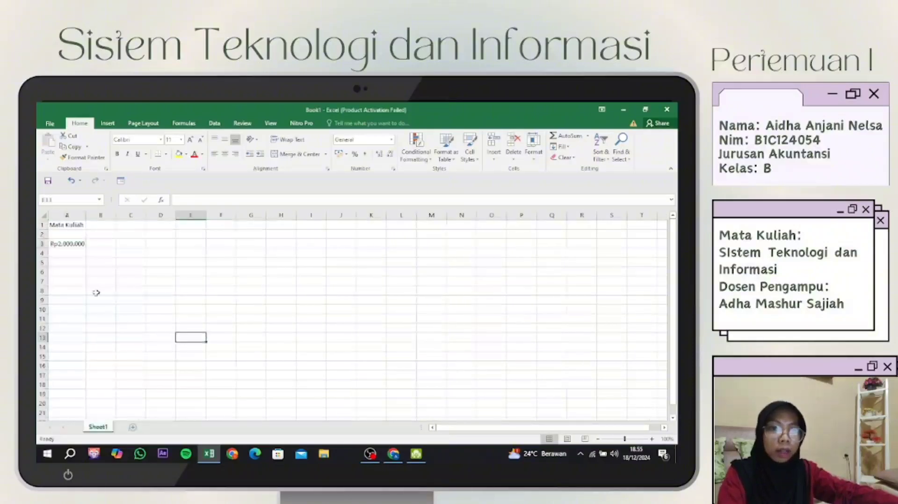
left_click(79, 244)
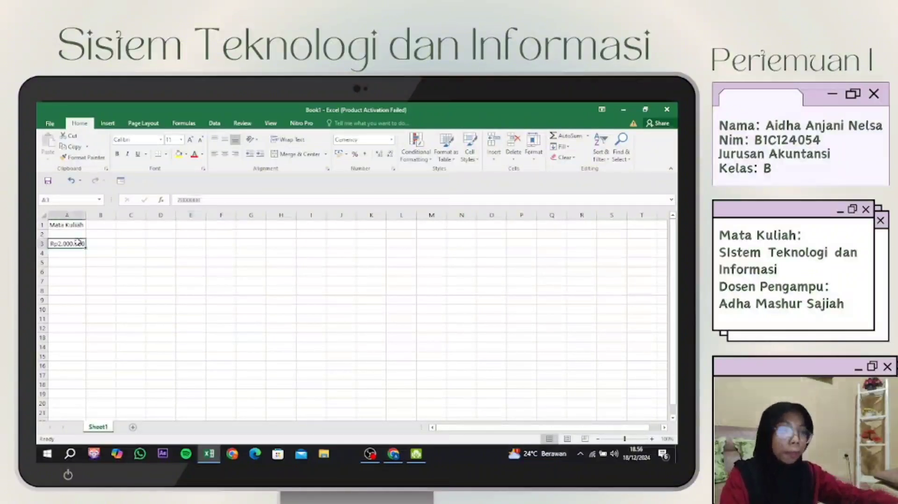
key("BackSpace")
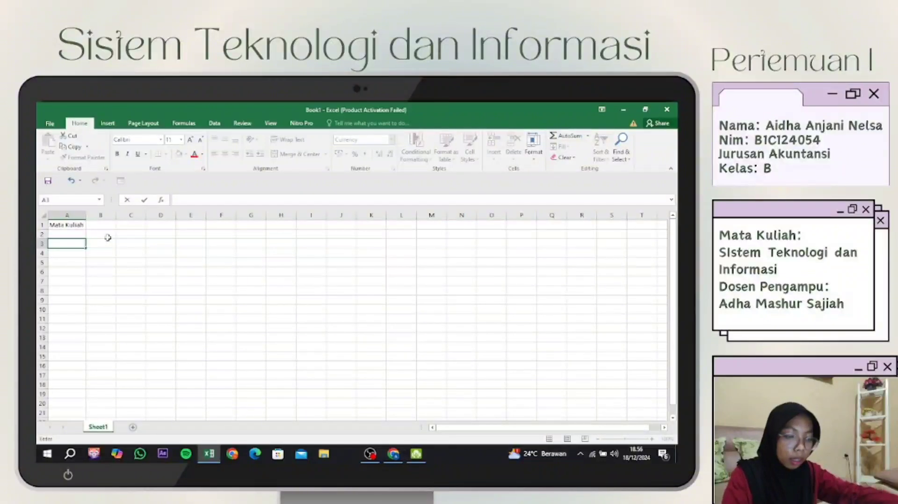
Centre Mata Kuliah horizontally and align it to the top of A1 via Format Cells.
left_click(74, 223)
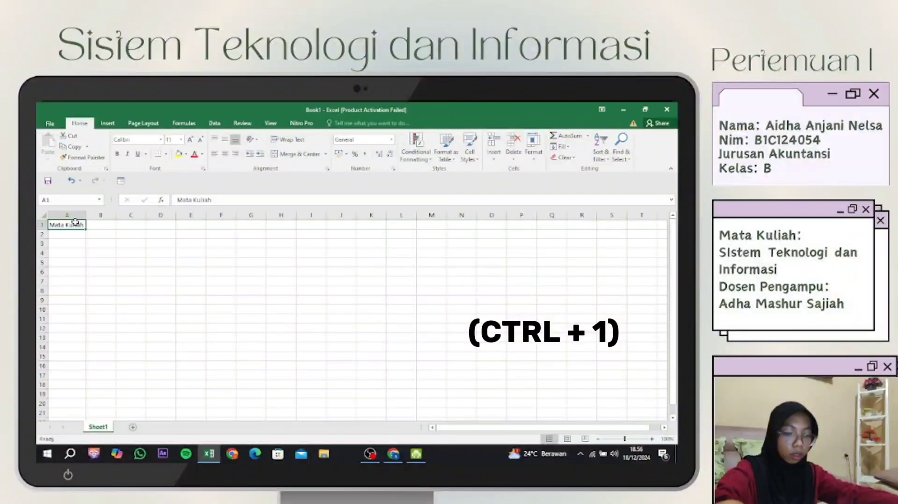
key("ctrl+1")
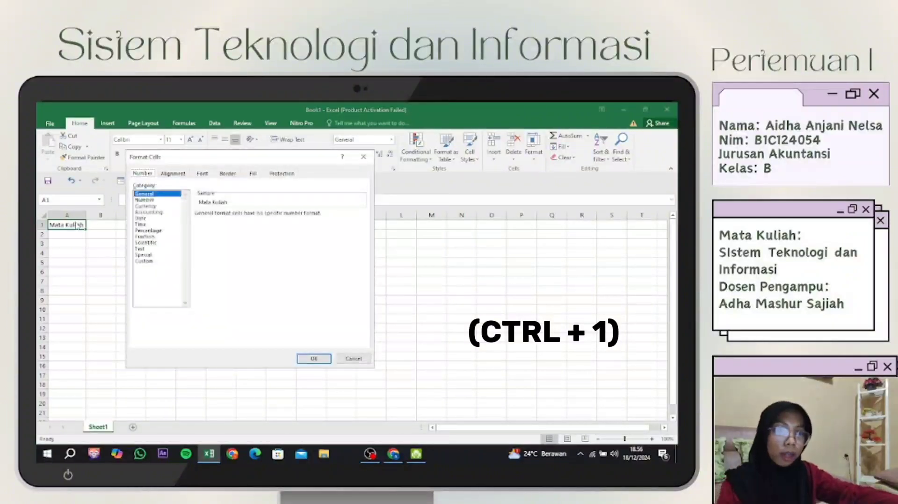
left_click(166, 174)
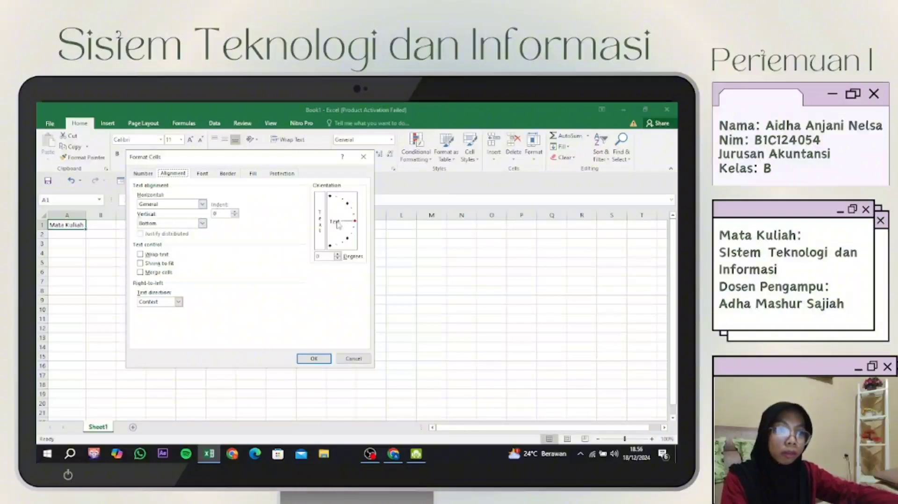
left_click(202, 204)
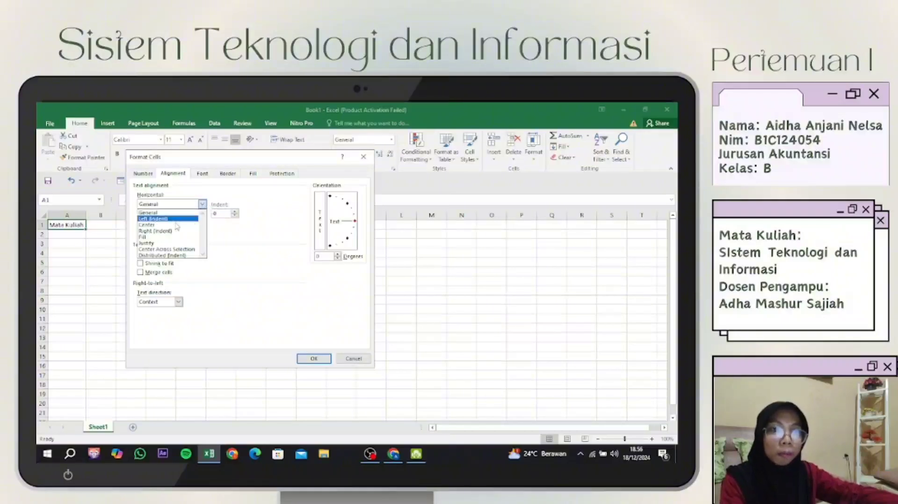
left_click(221, 230)
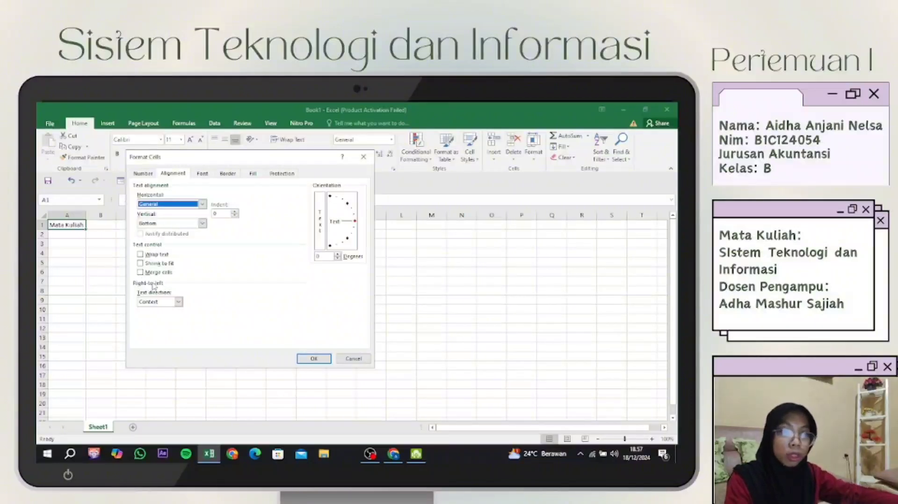
left_click(180, 206)
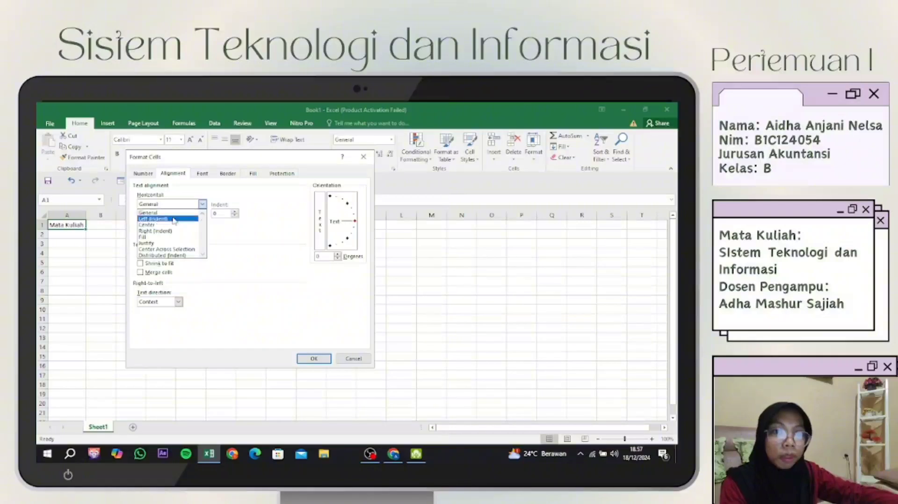
left_click(264, 253)
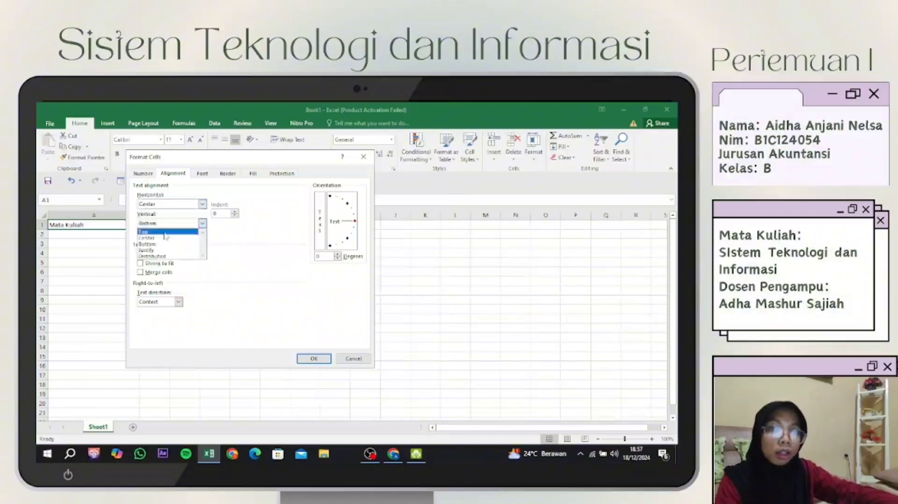
left_click(165, 232)
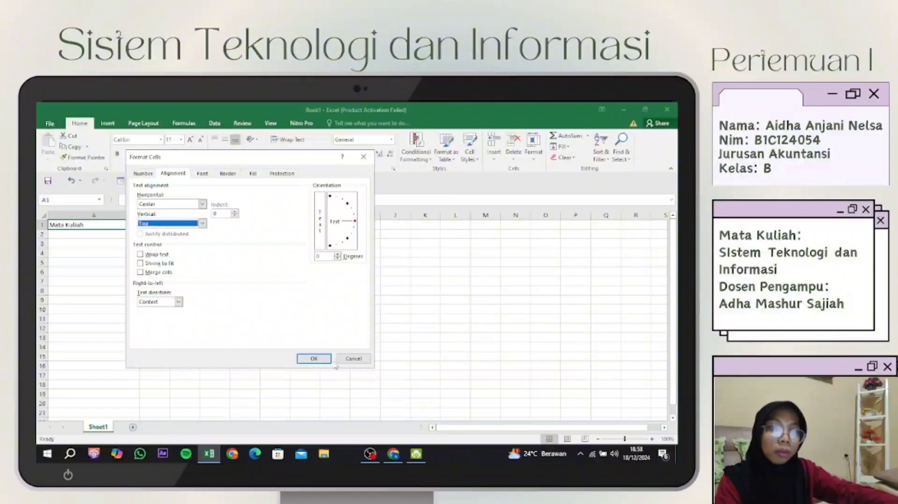
left_click(314, 359)
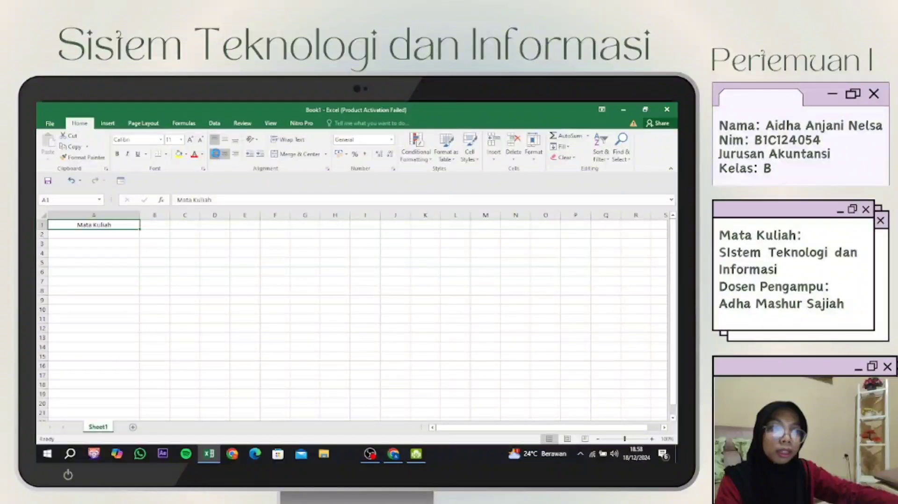
Try left, right and centre alignment on Mata Kuliah, finishing left-aligned.
left_click(216, 154)
left_click(235, 154)
left_click(225, 154)
left_click(215, 154)
left_click(236, 155)
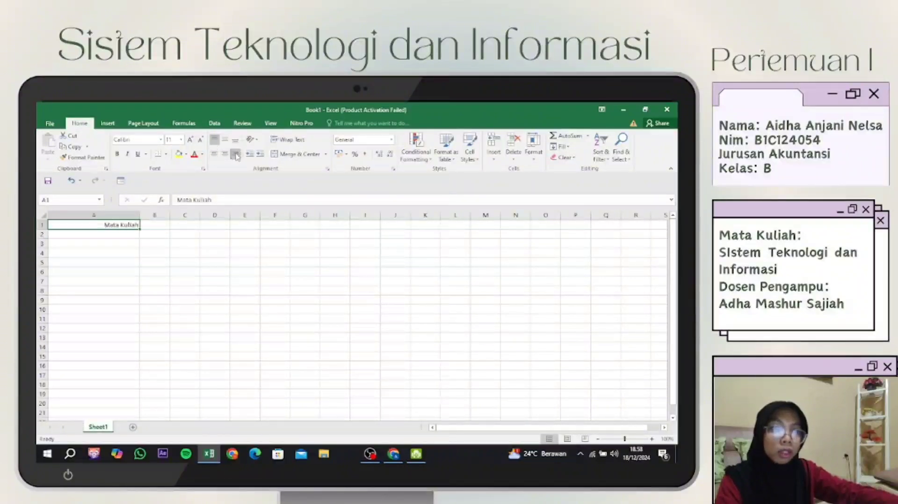
left_click(216, 154)
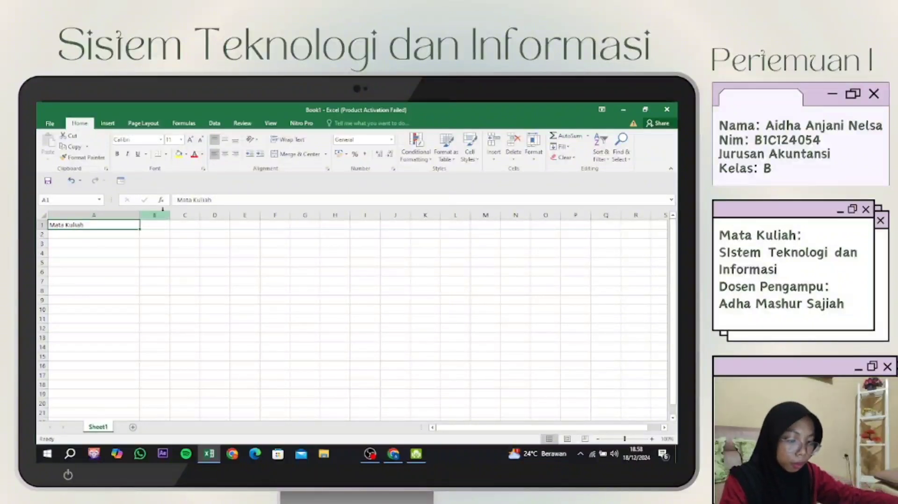
Replace A1's text and type headers NO, NAMA, MATA KULIAH, NILAI, HURUF across A1:E1.
key("BackSpace")
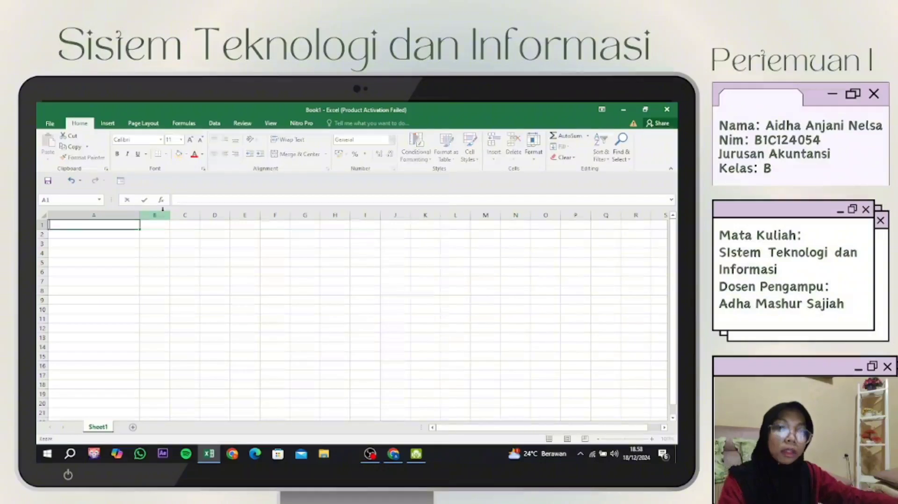
key("Escape")
key("BackSpace")
type("No")
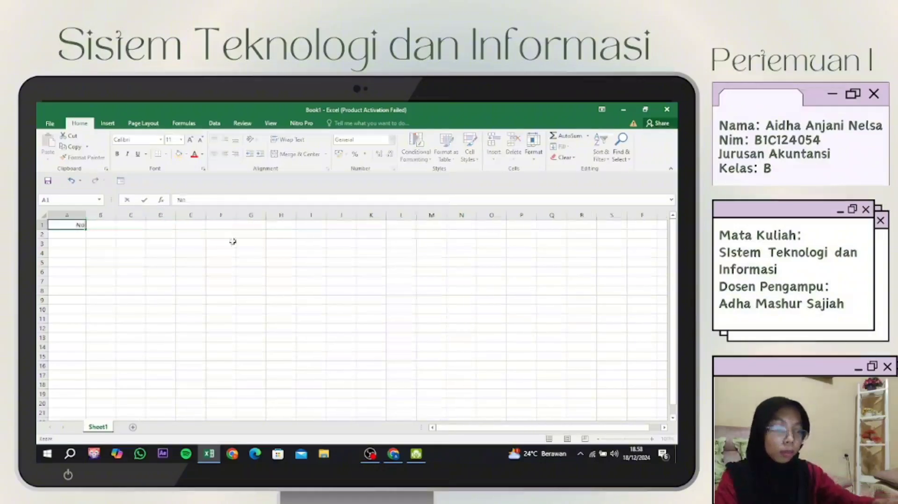
key("Tab")
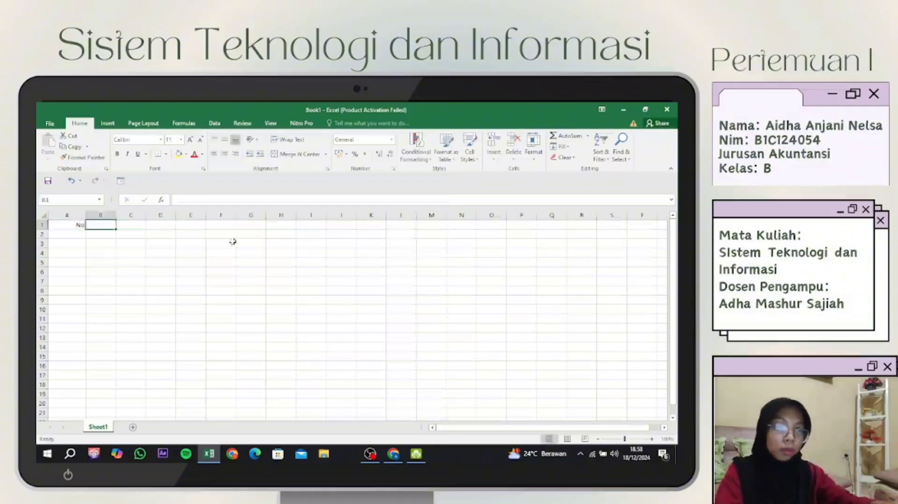
type("NAM")
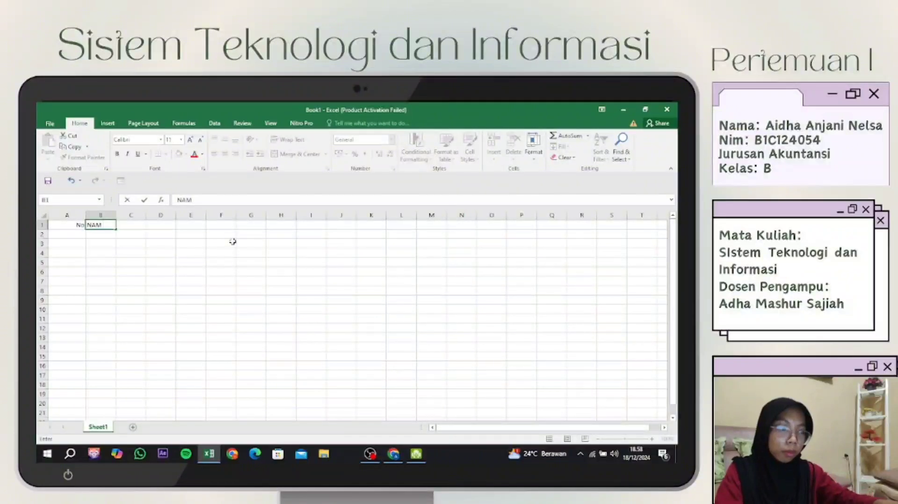
type("A")
key("Tab")
type("MATA")
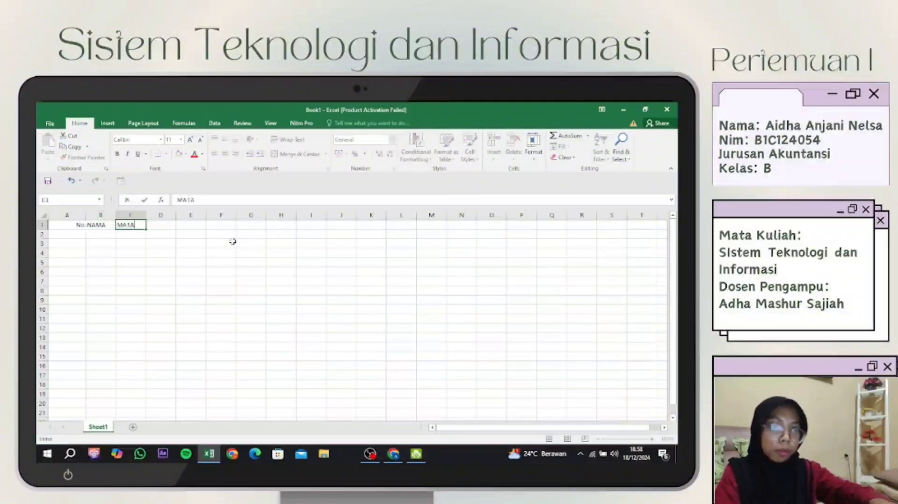
type(" KULIAH")
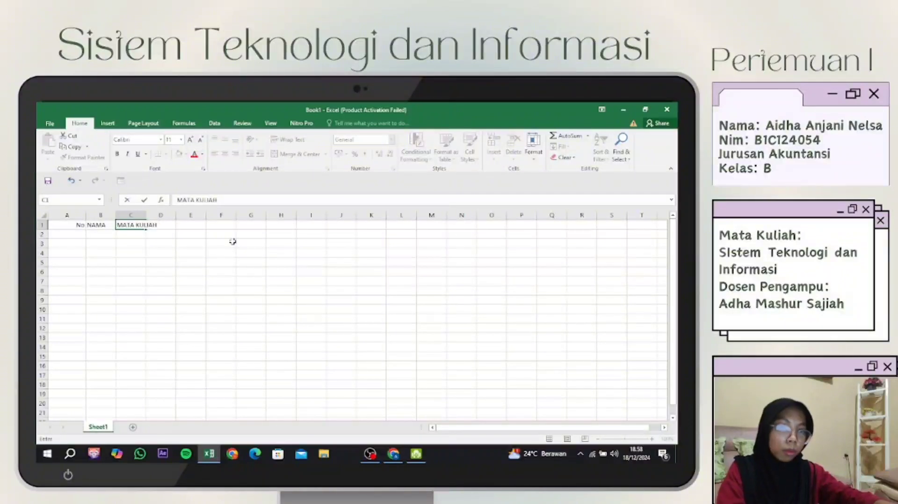
key("Tab")
type("M")
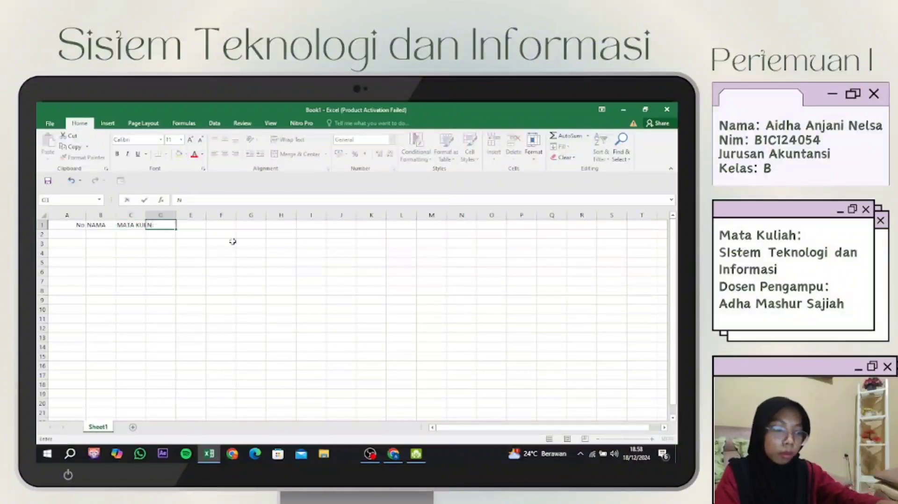
type("ILAI")
key("Tab")
type("HURUF")
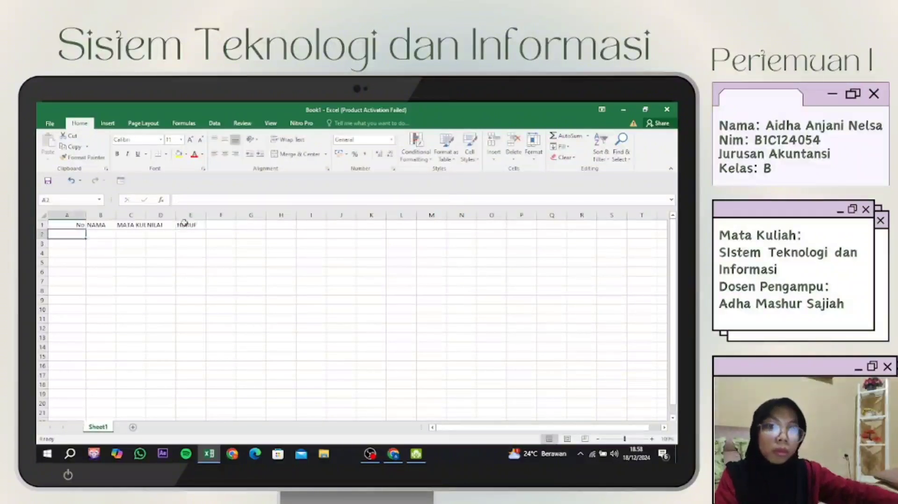
left_click(70, 224)
type("N")
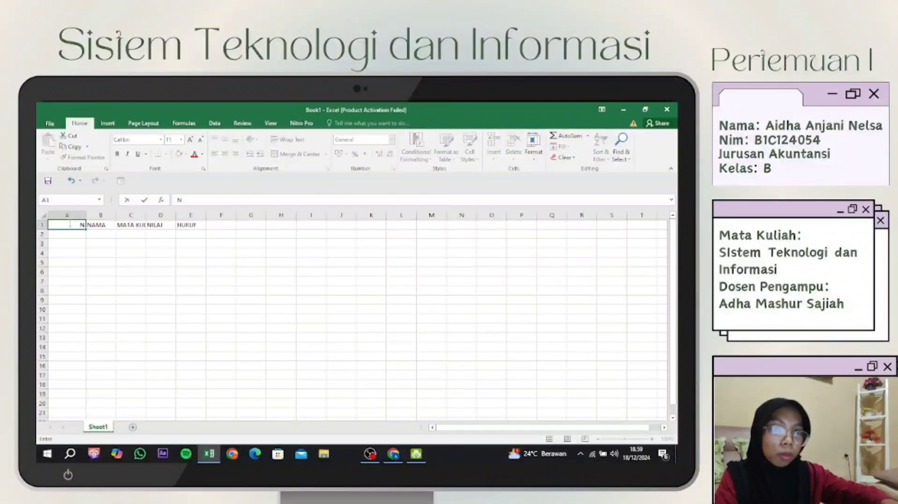
type("O")
Widen columns B and E and centre the header row A1:E1.
left_click_drag(100, 215, 204, 215)
left_click(112, 242)
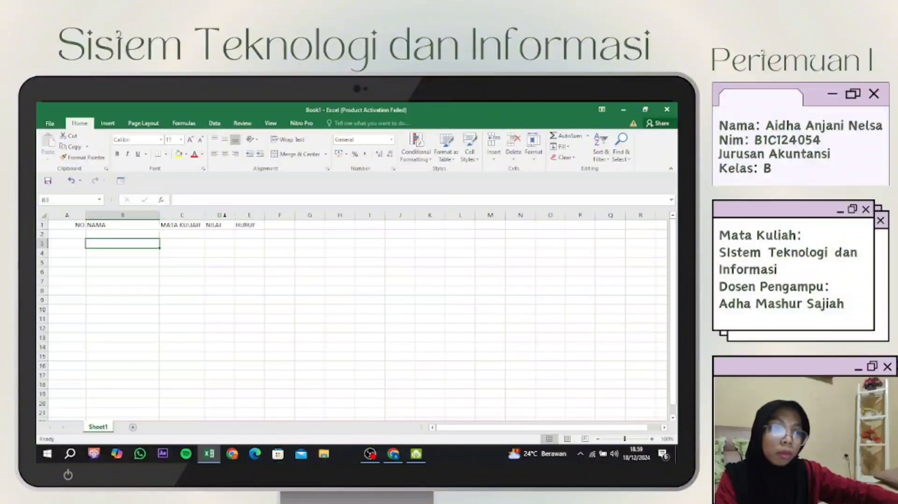
left_click_drag(264, 215, 296, 216)
left_click_drag(77, 225, 264, 225)
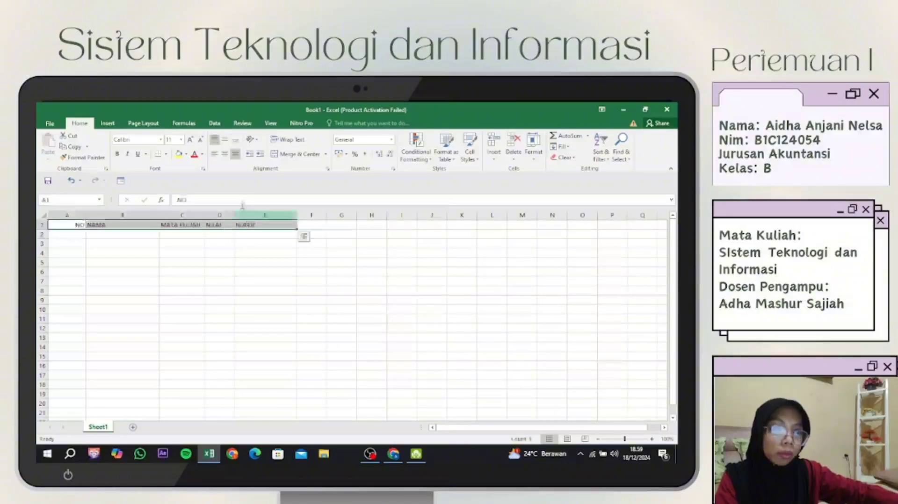
left_click(224, 154)
left_click(196, 248)
left_click(68, 234)
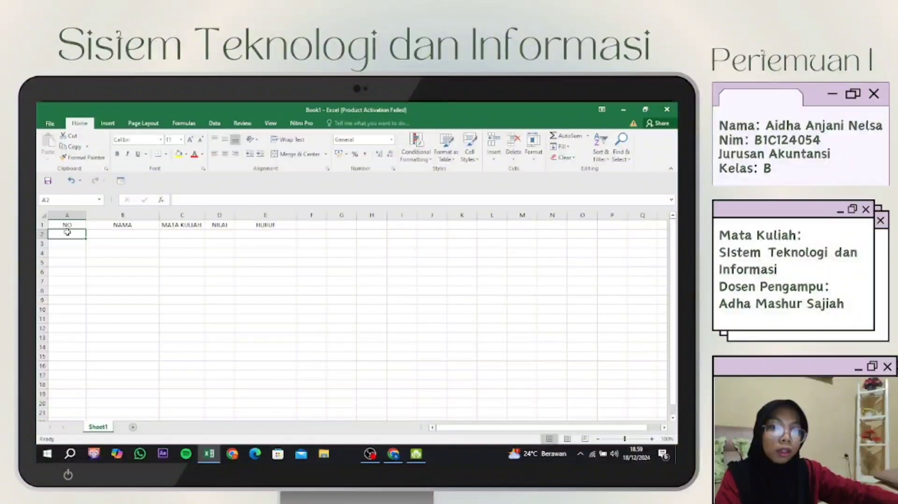
Enter 1 and 2 in A2:A3 and give A3 the General number format.
type("1")
key("Return")
type("2")
key("Return")
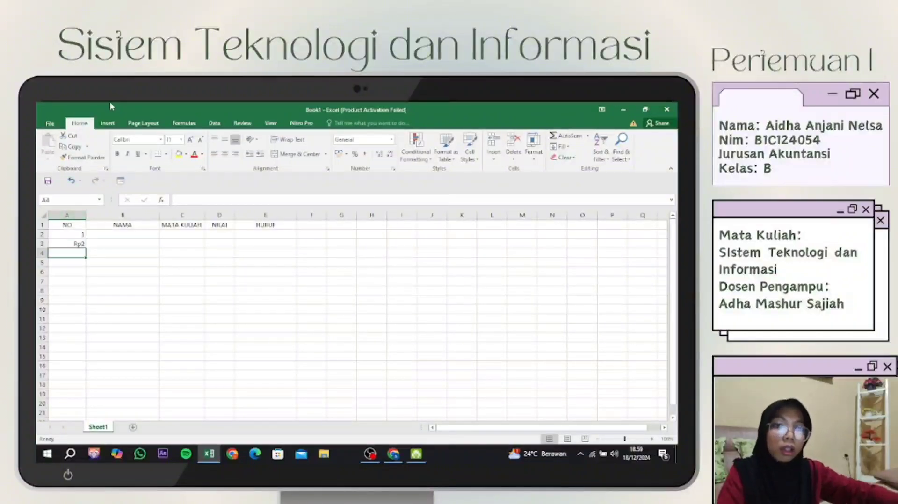
left_click(71, 241)
left_click(391, 139)
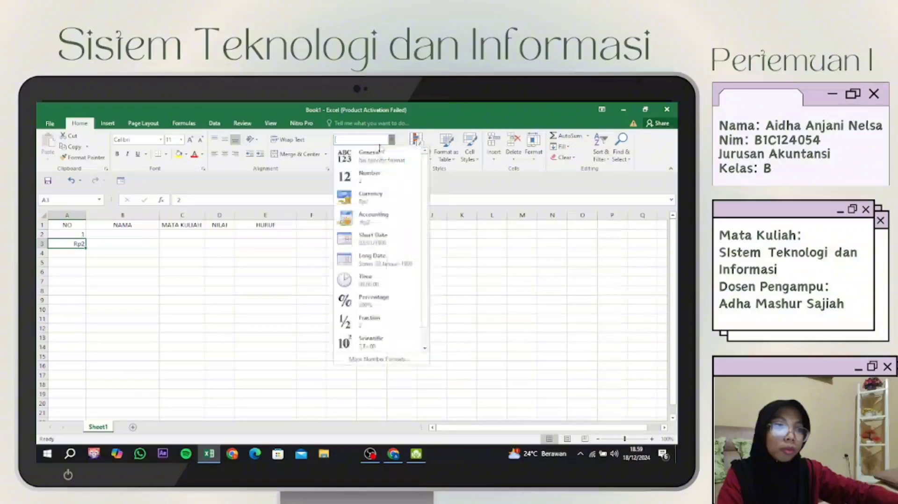
left_click(379, 152)
left_click(112, 286)
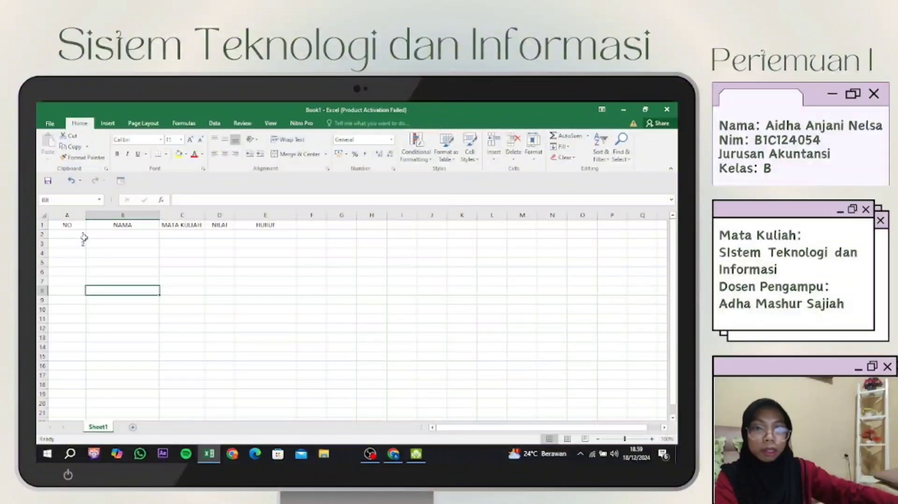
Fill the NO series down to A9 so it runs 1 to 8, then select A1:E9.
left_click_drag(69, 235, 73, 242)
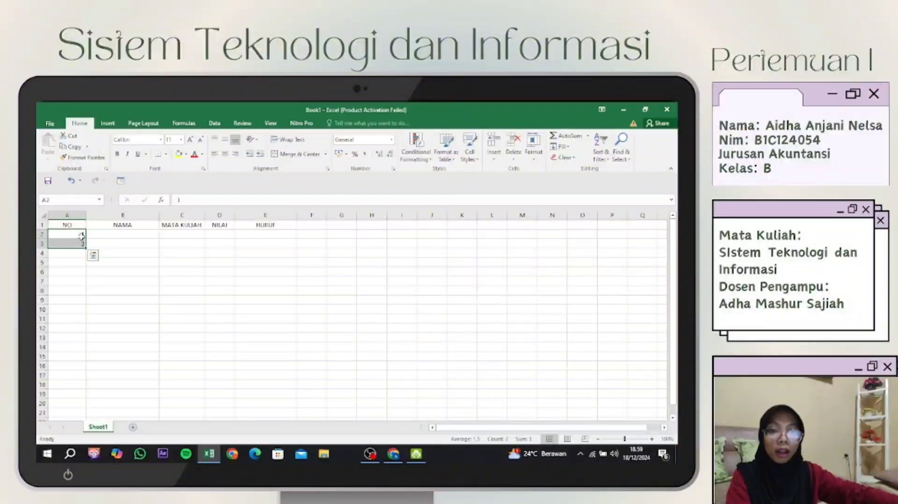
left_click(107, 243)
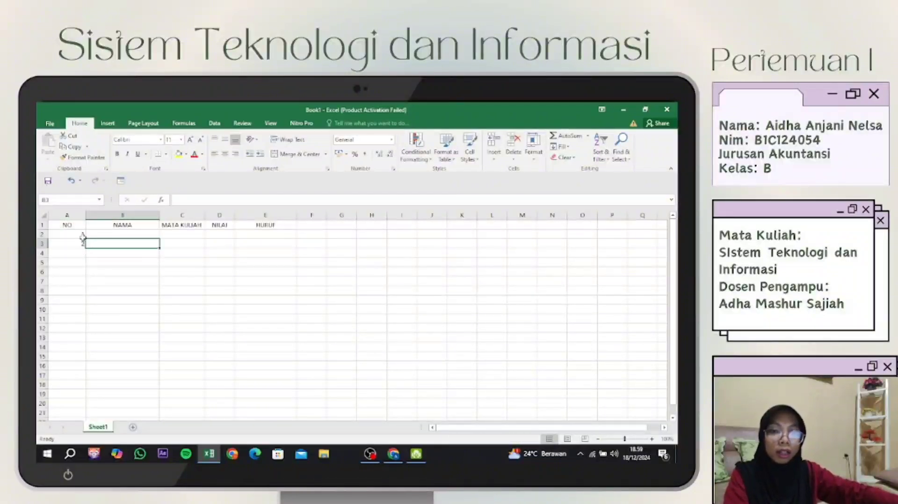
left_click_drag(74, 234, 76, 243)
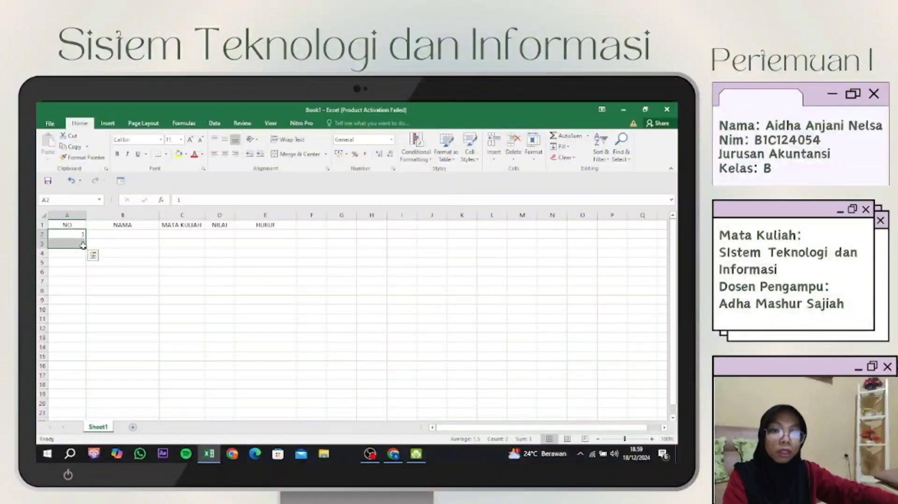
left_click_drag(86, 247, 77, 302)
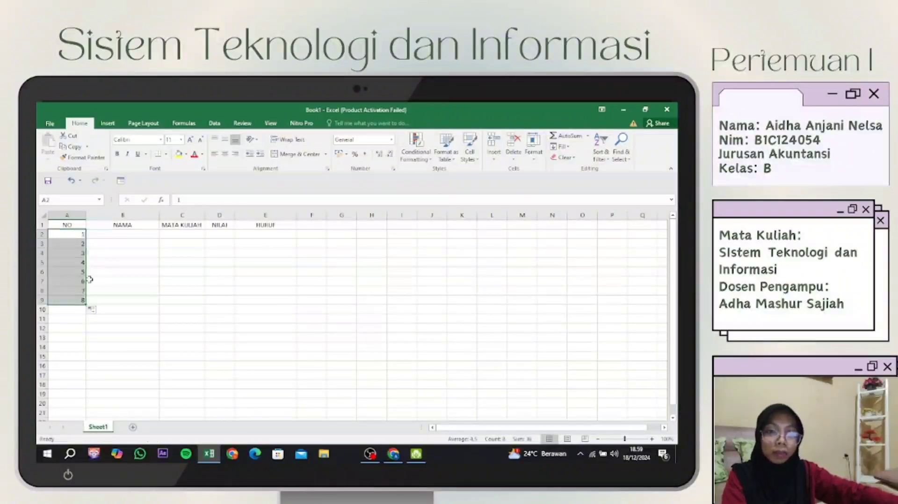
left_click(98, 279)
left_click_drag(67, 225, 207, 300)
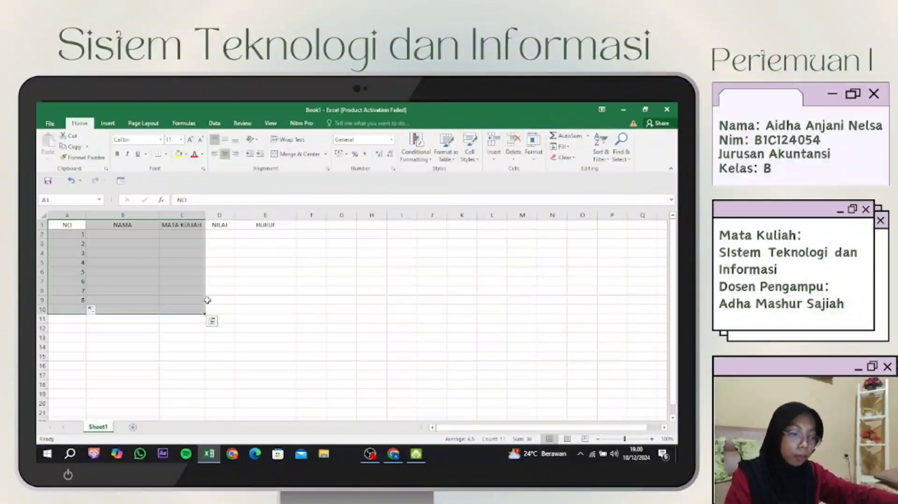
left_click(208, 300)
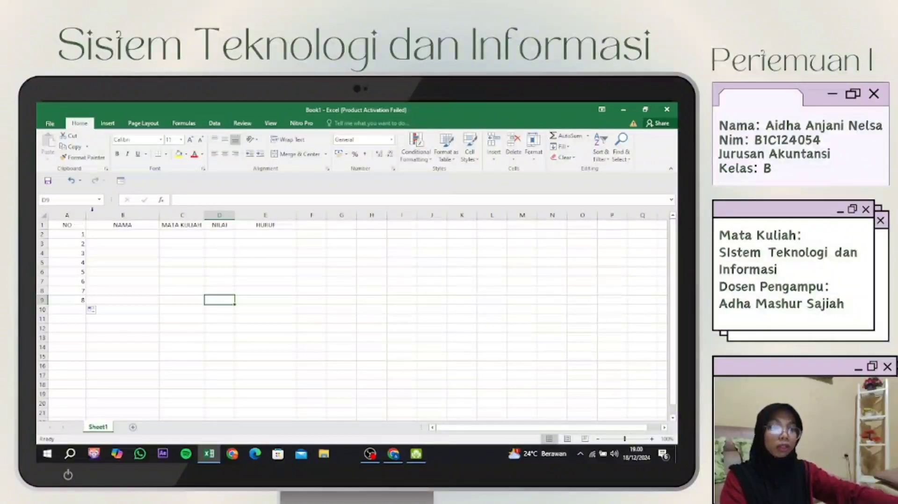
left_click_drag(82, 227, 262, 299)
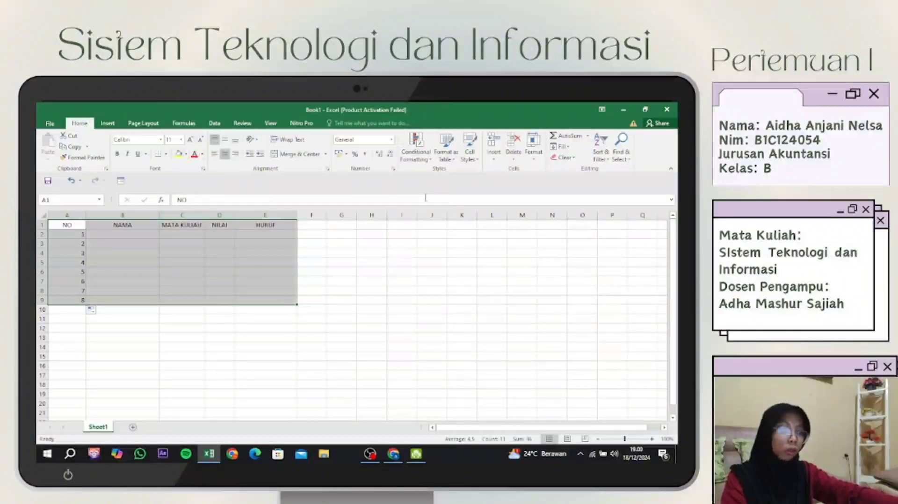
Give A1:E9 outline and inside borders through the Border tab of Format Cells.
right_click(276, 231)
left_click(313, 397)
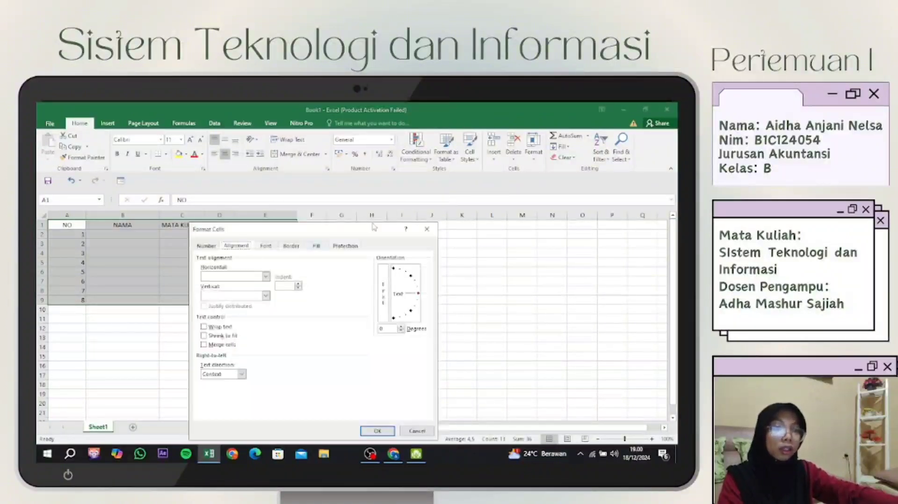
left_click_drag(323, 228, 325, 160)
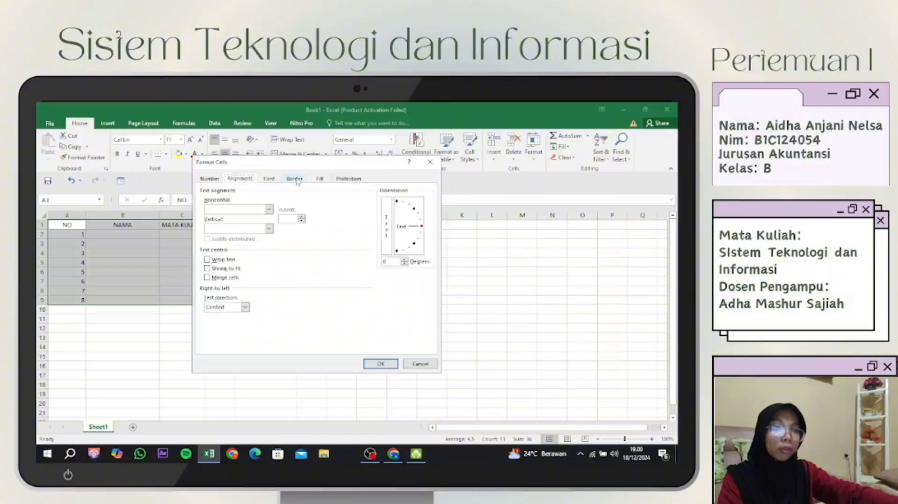
left_click(294, 179)
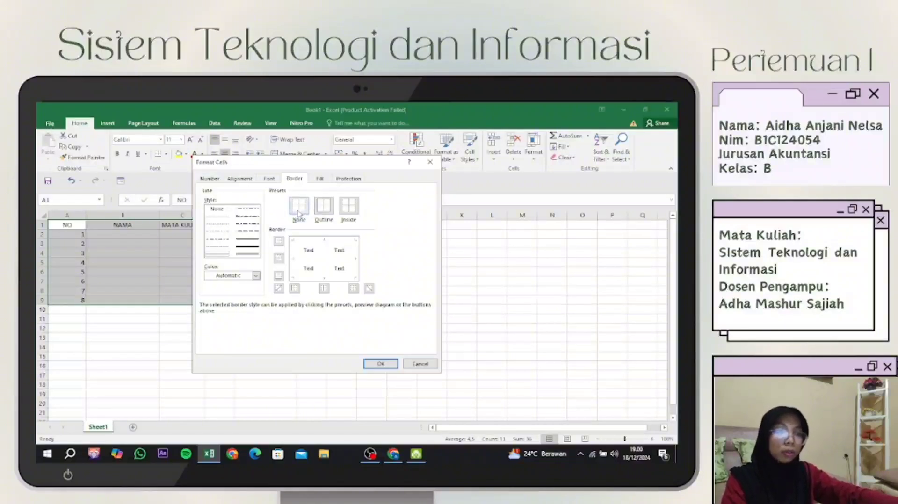
left_click(327, 211)
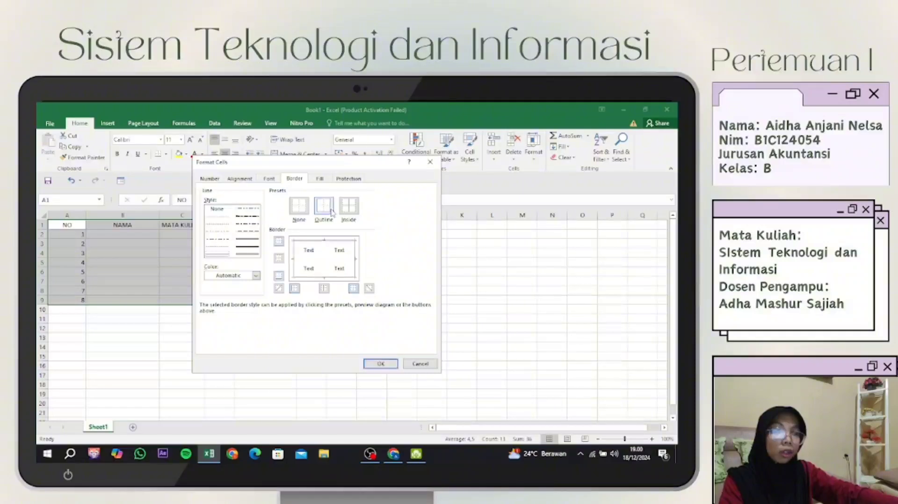
left_click(351, 205)
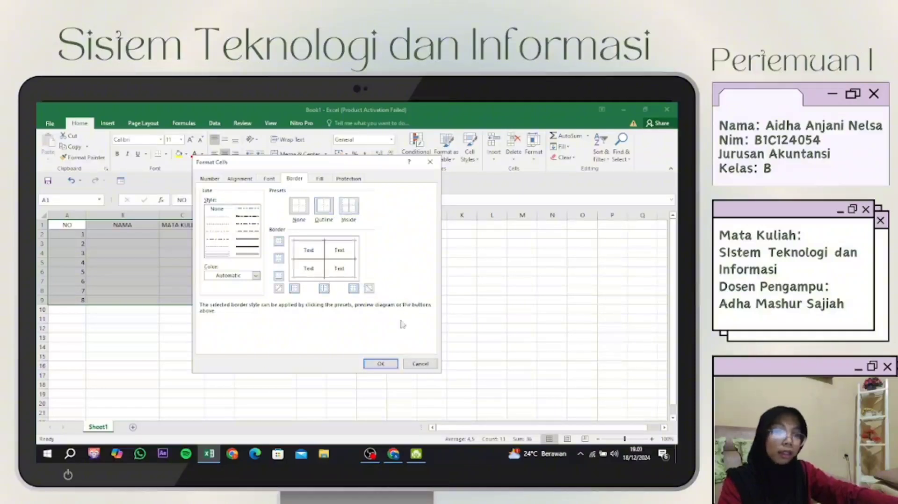
left_click(380, 363)
left_click(89, 233)
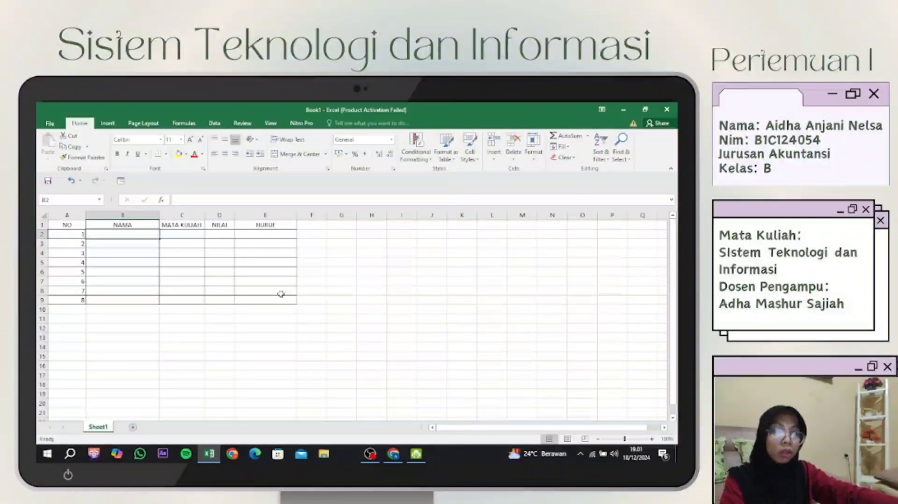
Undo the borders just added to the table.
key("ctrl+z")
left_click(241, 272)
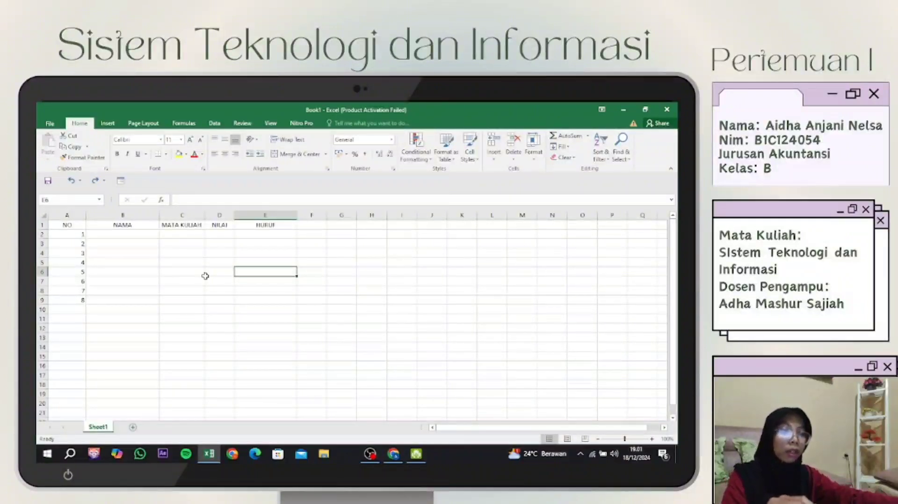
scroll(187, 244, "down", 1)
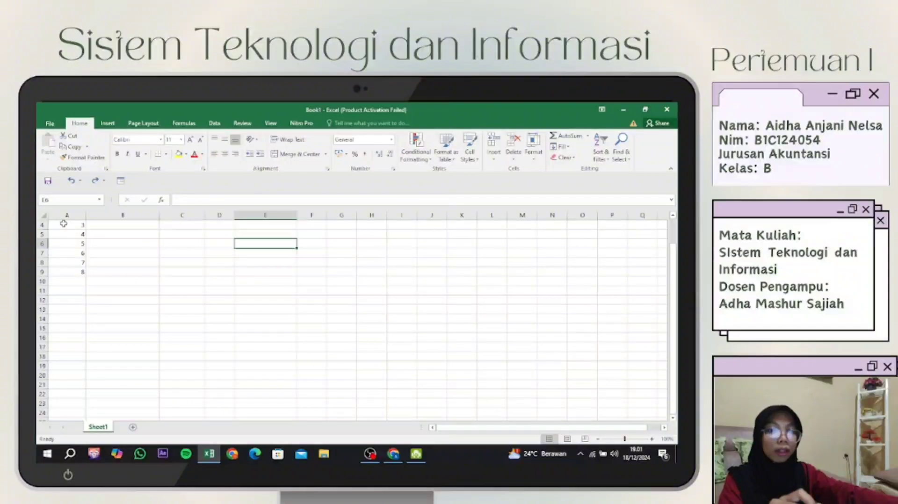
scroll(63, 224, "up", 1)
Select the header row A1:E1 and look over the View tab's options before returning to Home.
left_click_drag(67, 225, 275, 226)
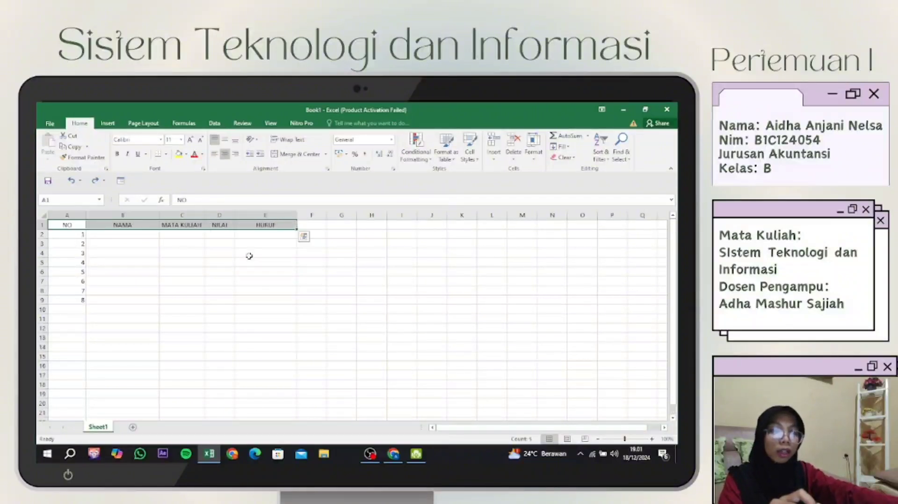
left_click(260, 272)
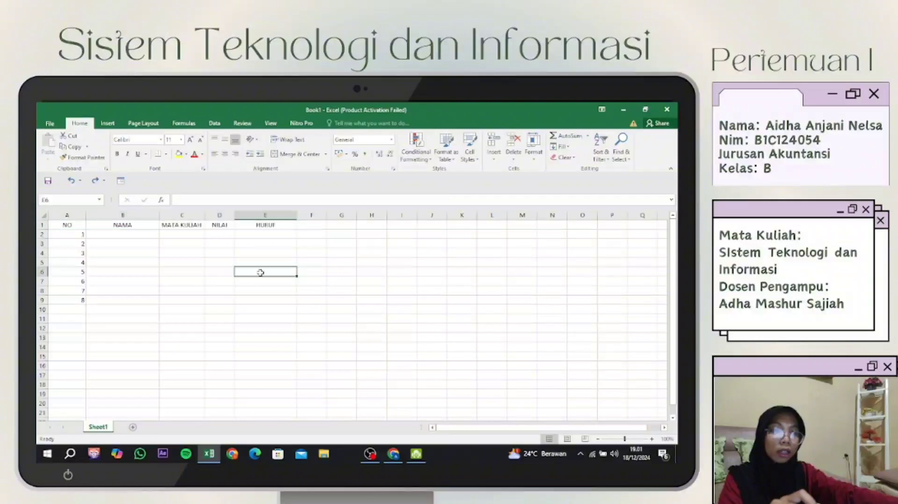
scroll(301, 267, "down", 3)
scroll(301, 269, "up", 3)
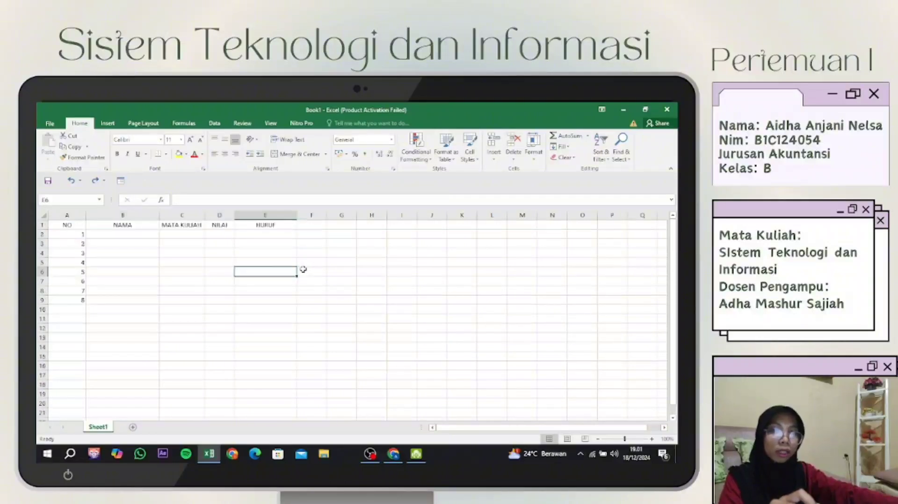
left_click_drag(75, 226, 260, 226)
left_click(270, 123)
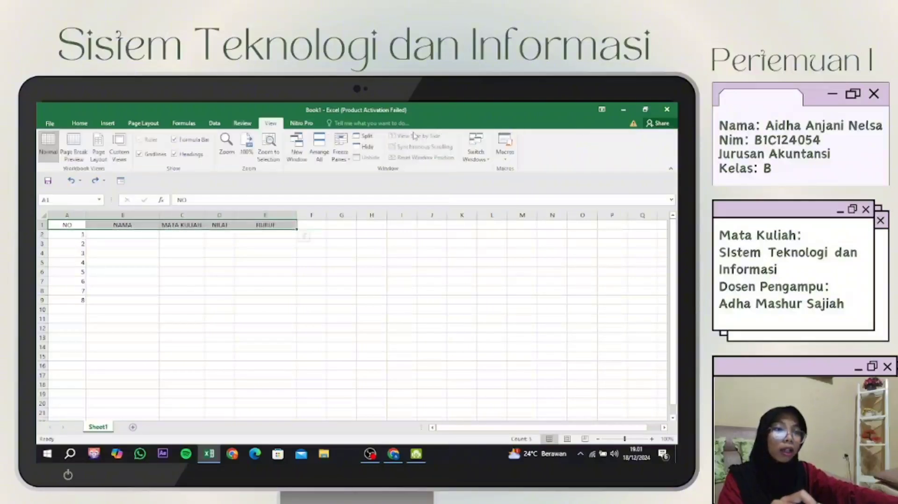
left_click(80, 123)
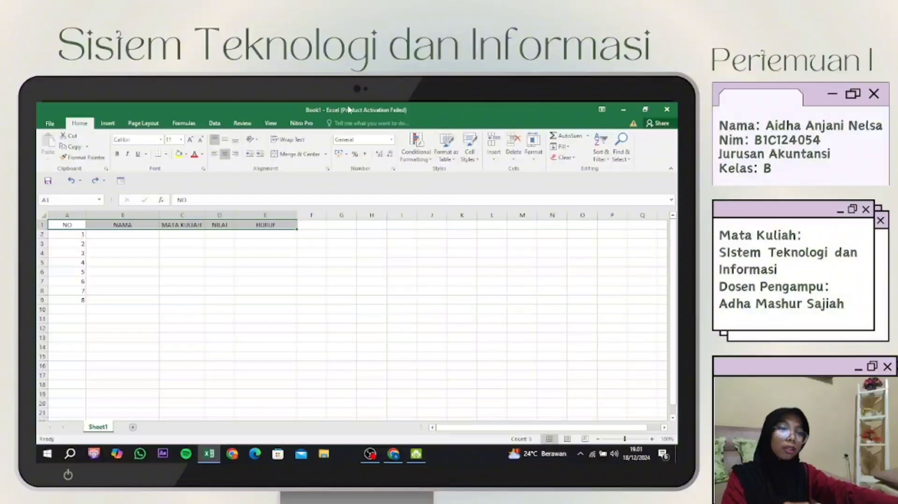
Freeze panes at D5 so rows 1–4 and columns A–C stay fixed, then scroll to test.
left_click(271, 123)
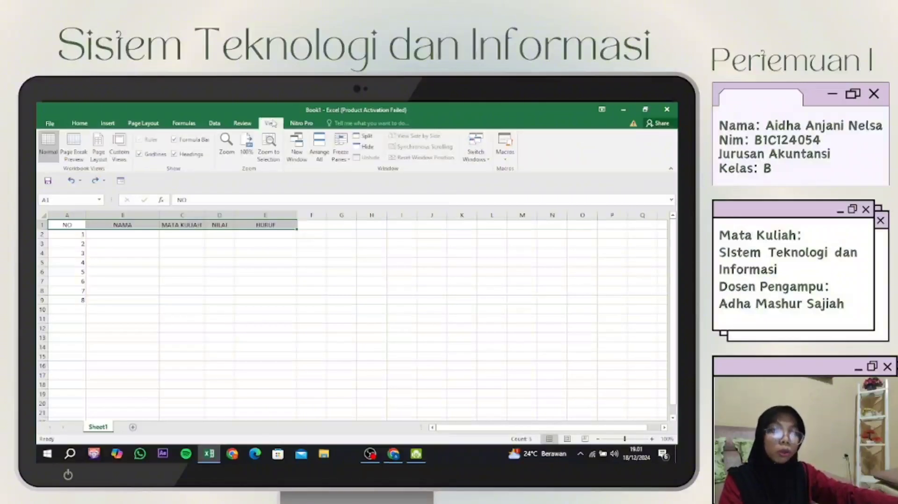
left_click(341, 152)
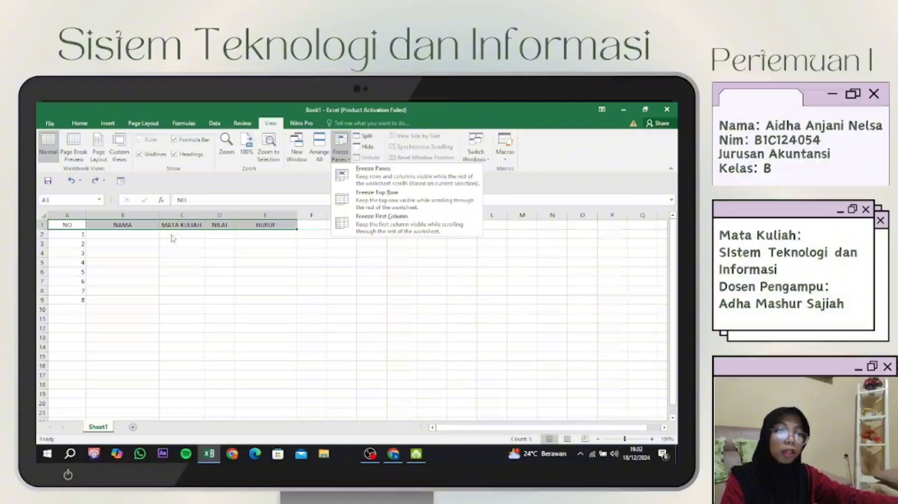
left_click(149, 247)
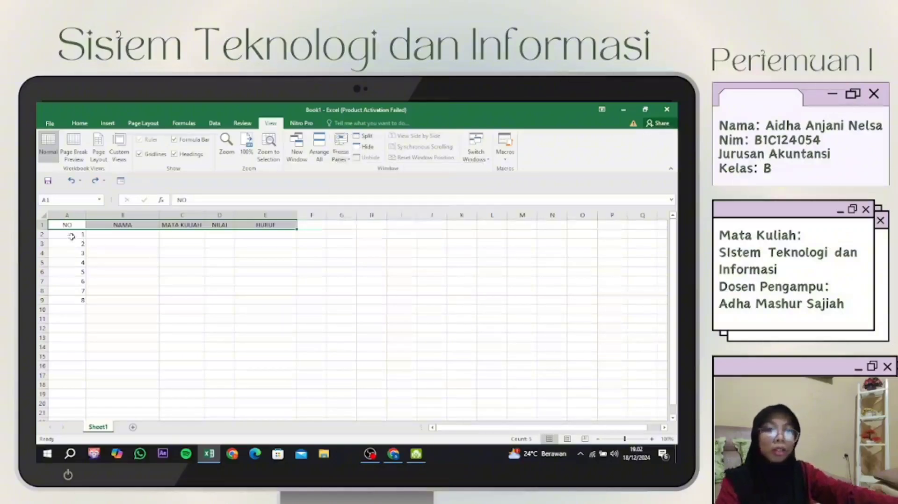
left_click(70, 235)
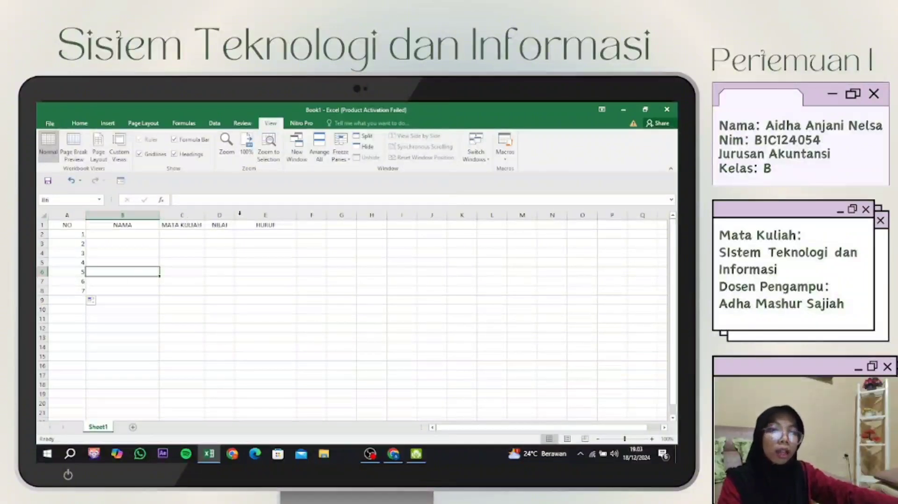
left_click(215, 260)
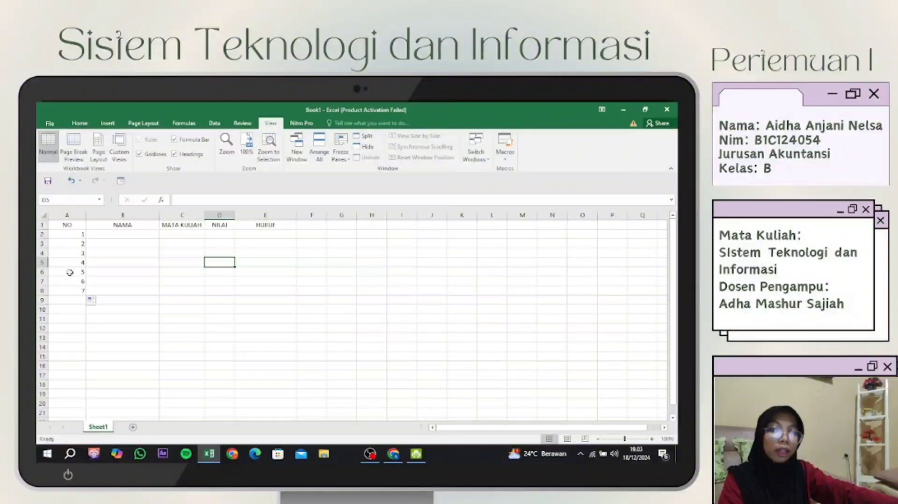
left_click(340, 149)
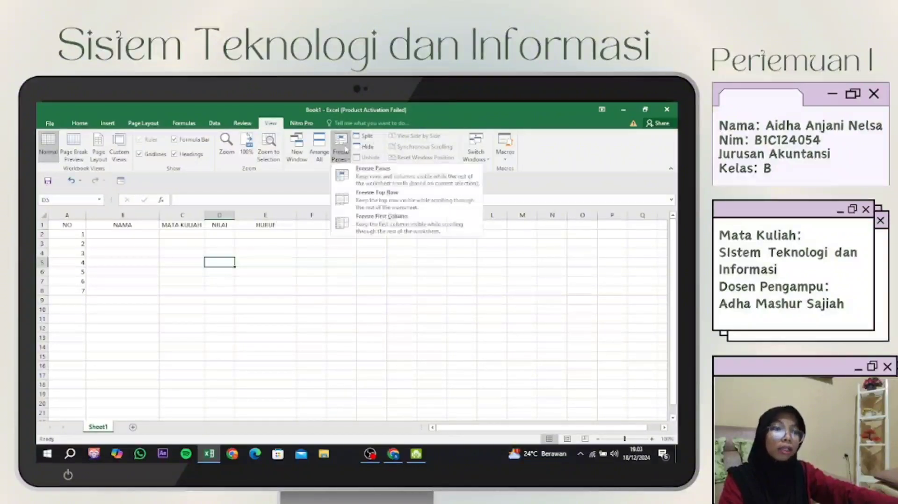
left_click(356, 172)
scroll(208, 252, "down", 4)
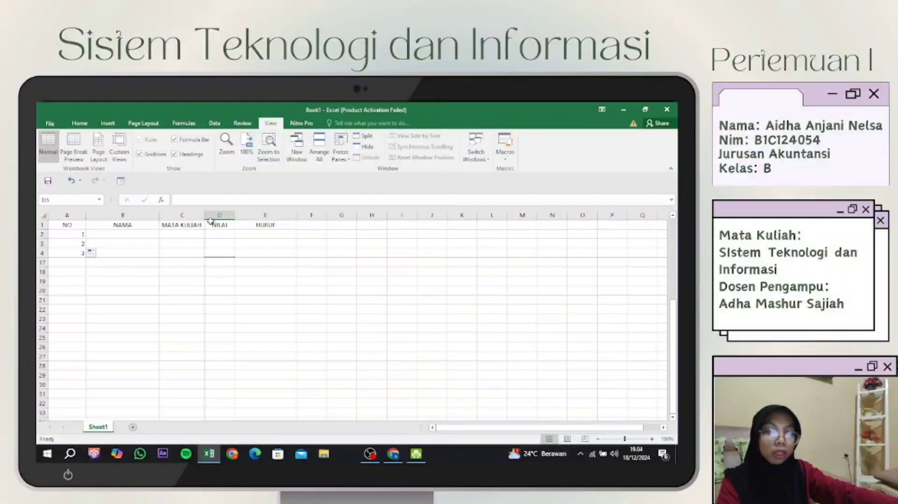
scroll(199, 258, "down", 3)
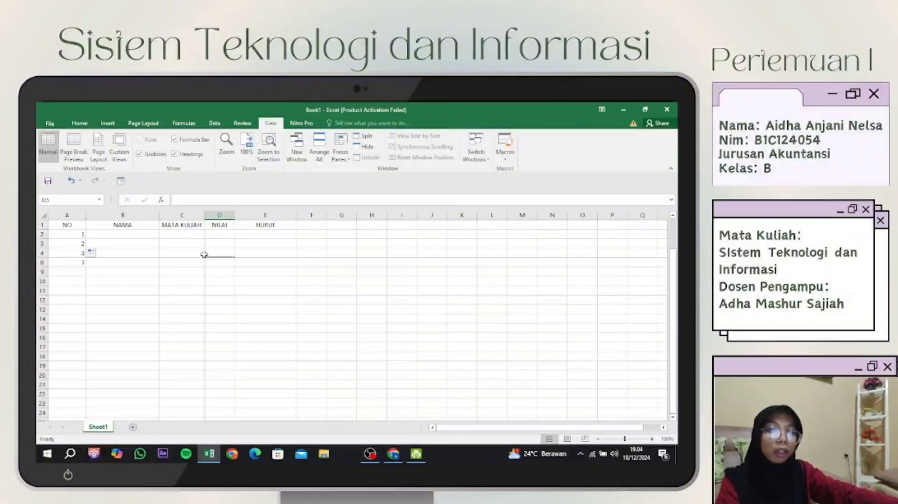
scroll(180, 257, "up", 7)
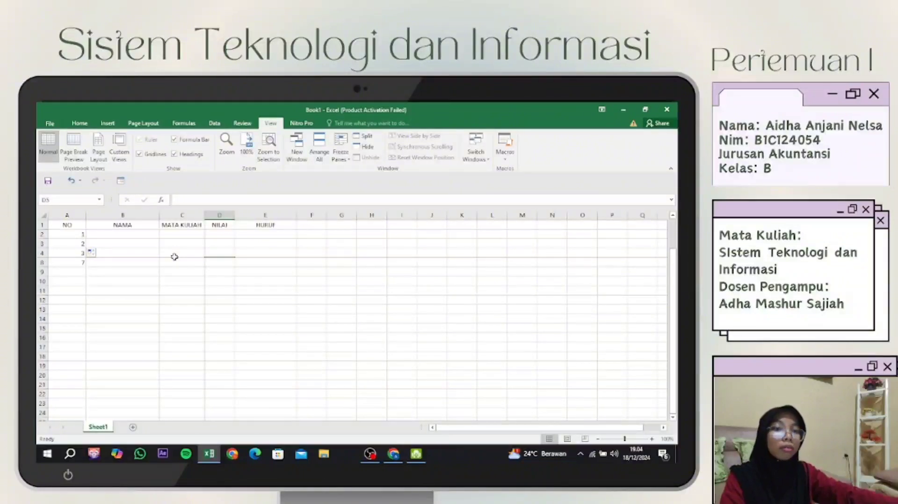
left_click_drag(502, 434, 619, 436)
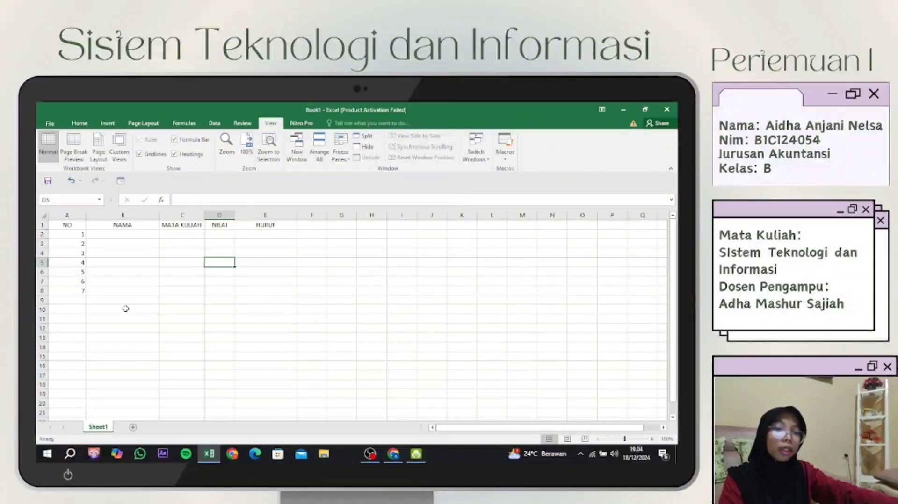
Unfreeze the panes that were set at D5.
left_click(340, 149)
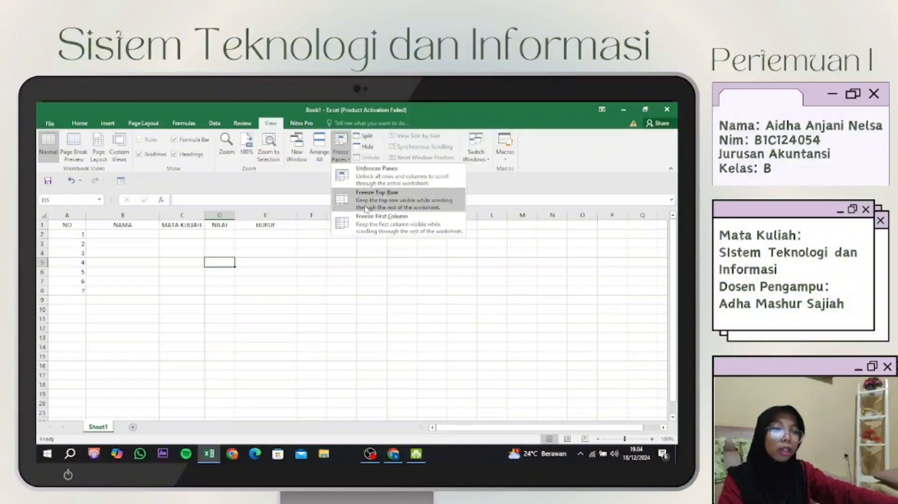
left_click(372, 177)
left_click(340, 149)
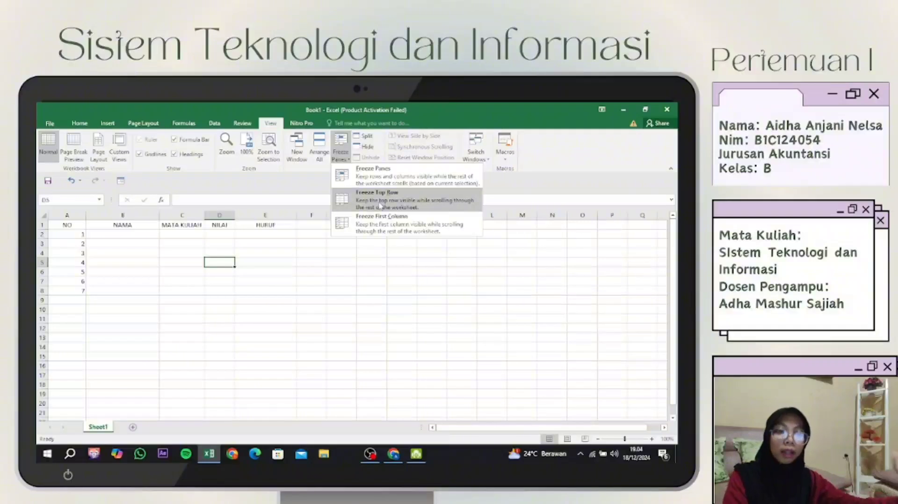
key("Escape")
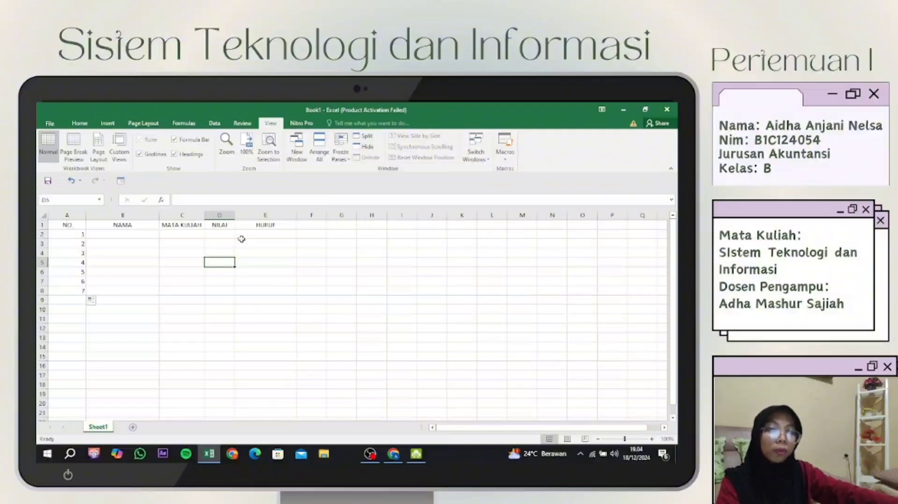
Freeze only the top header row and scroll down to confirm it stays in view.
left_click(297, 228)
left_click(341, 149)
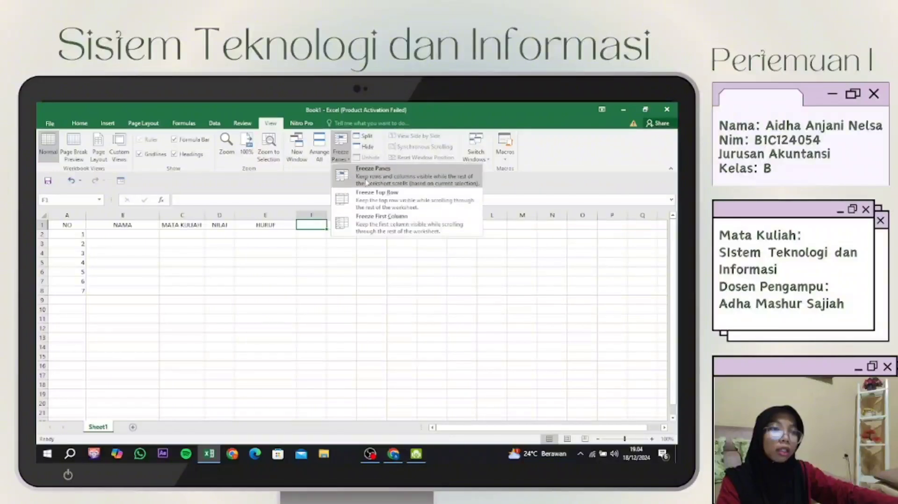
left_click(365, 194)
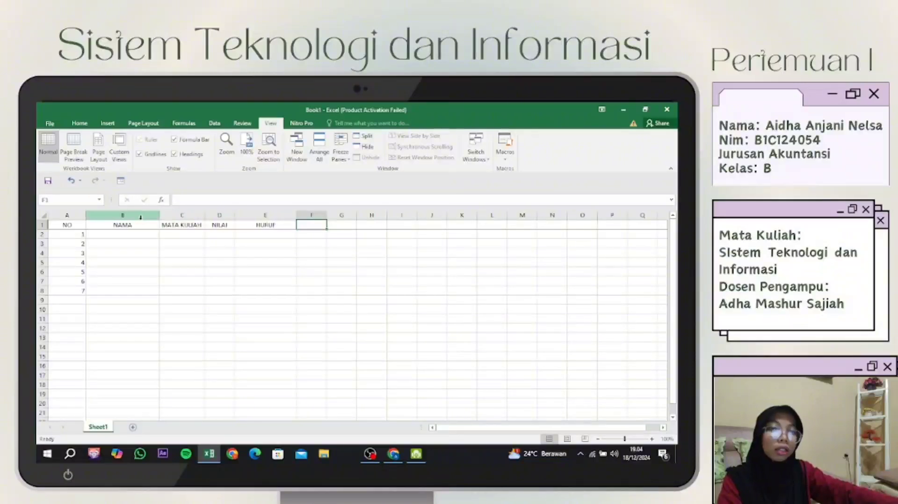
scroll(405, 255, "down", 4)
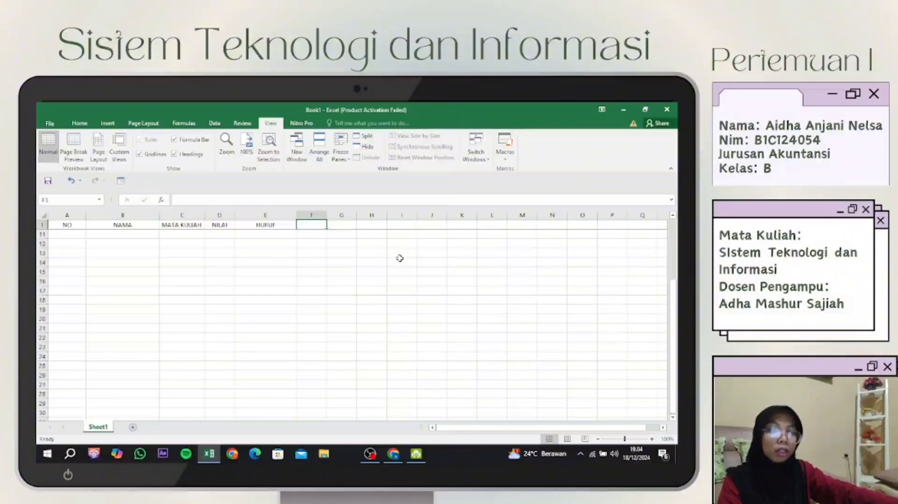
scroll(397, 249, "down", 20)
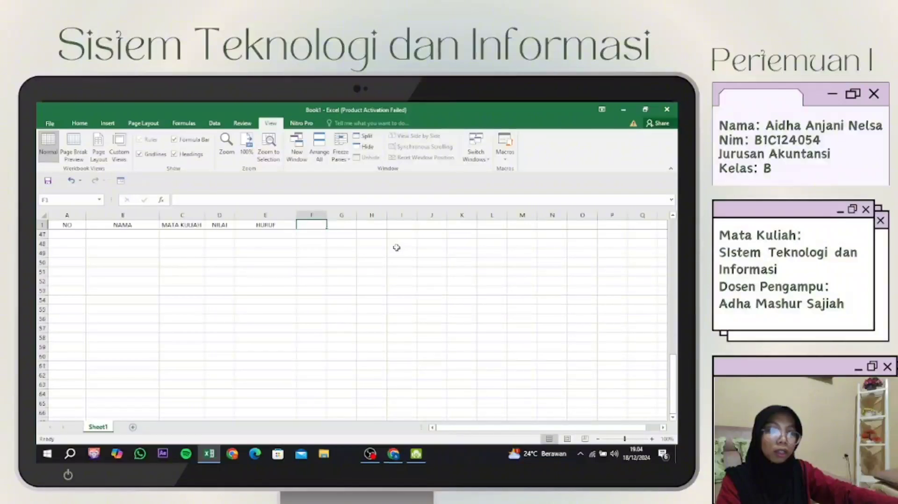
scroll(396, 247, "up", 20)
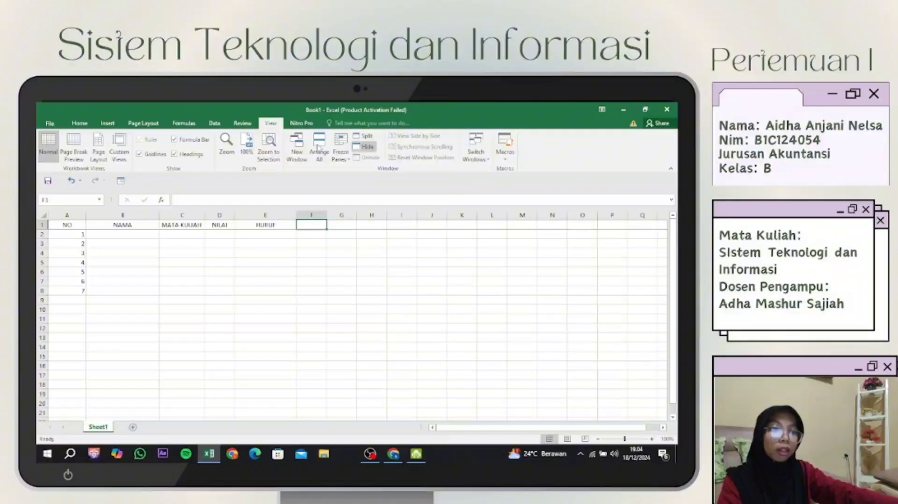
Replace the top-row freeze with a frozen first column NO and scroll sideways to test.
left_click(347, 149)
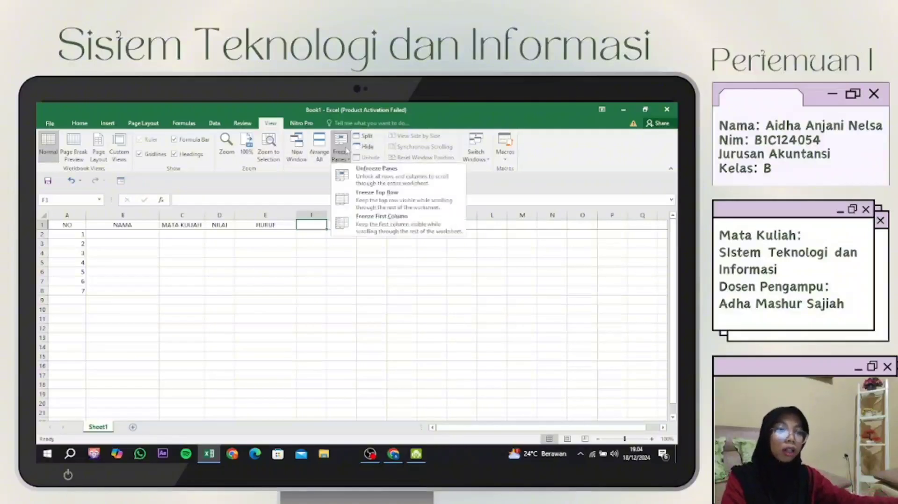
left_click(374, 174)
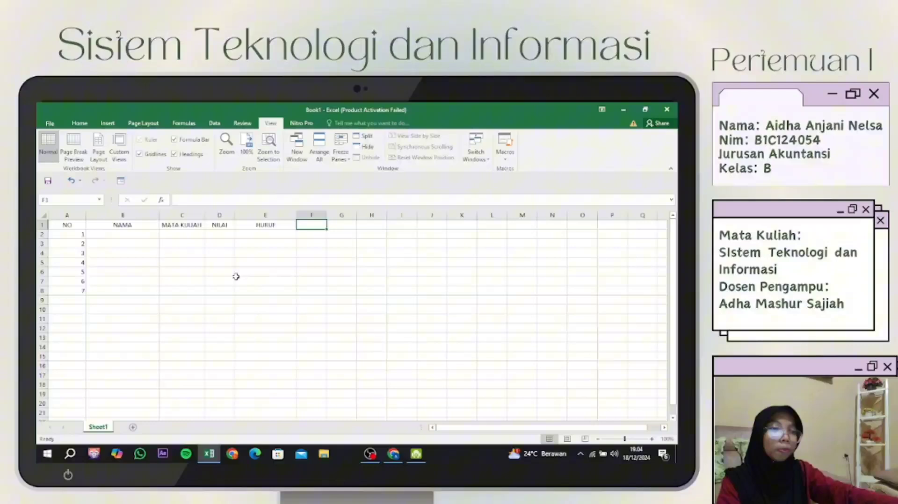
left_click(340, 156)
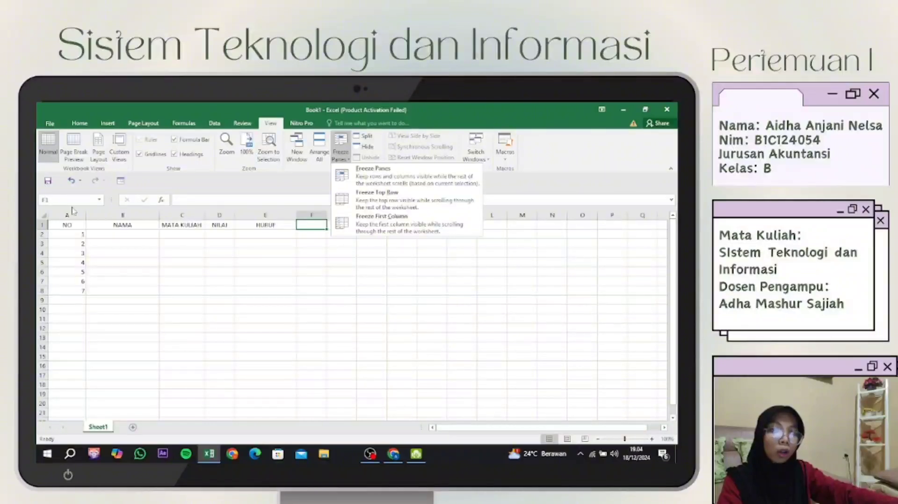
left_click(512, 227)
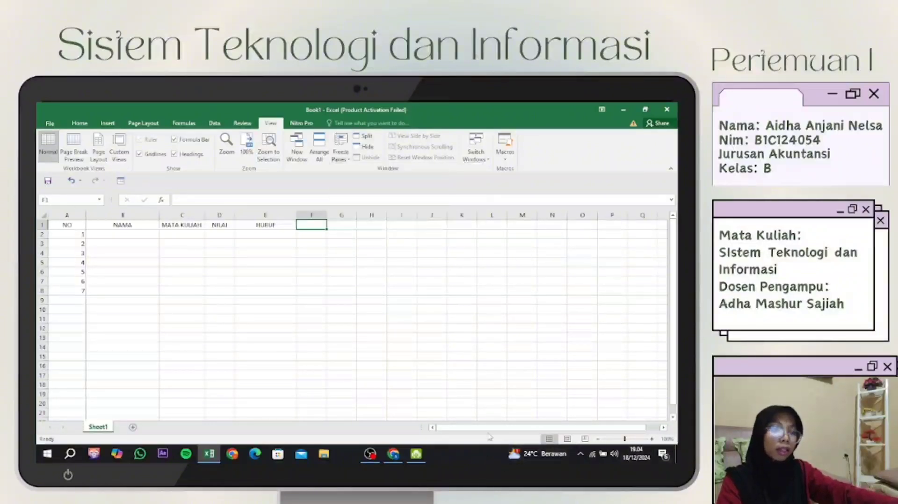
left_click_drag(486, 428, 597, 398)
left_click_drag(458, 404, 287, 332)
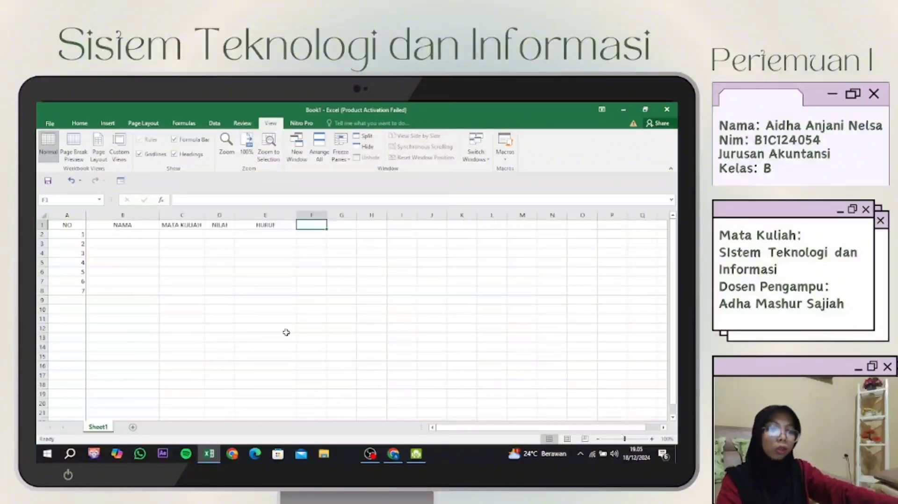
Unfreeze all panes and select cell D4.
left_click(341, 146)
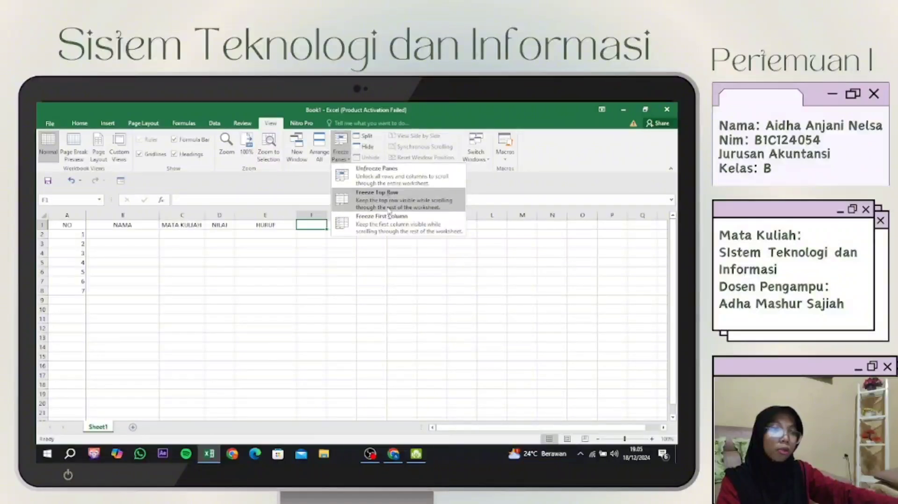
left_click(388, 178)
left_click(180, 271)
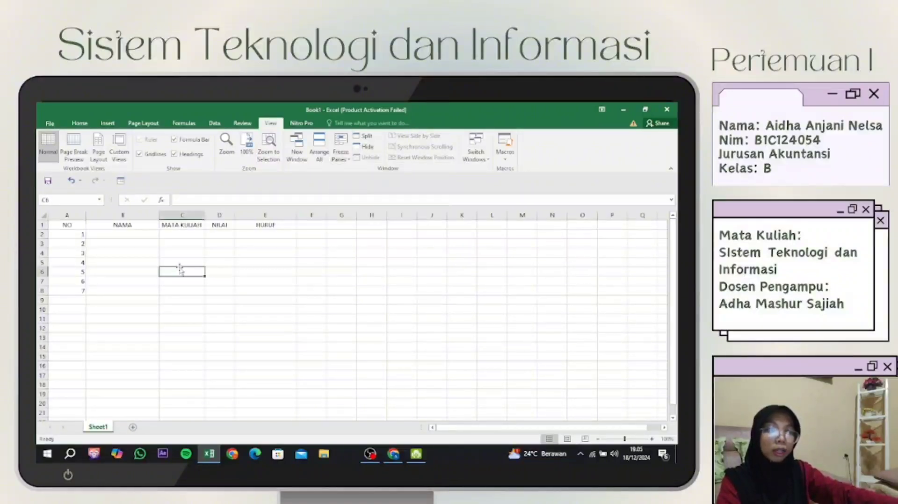
left_click(220, 257)
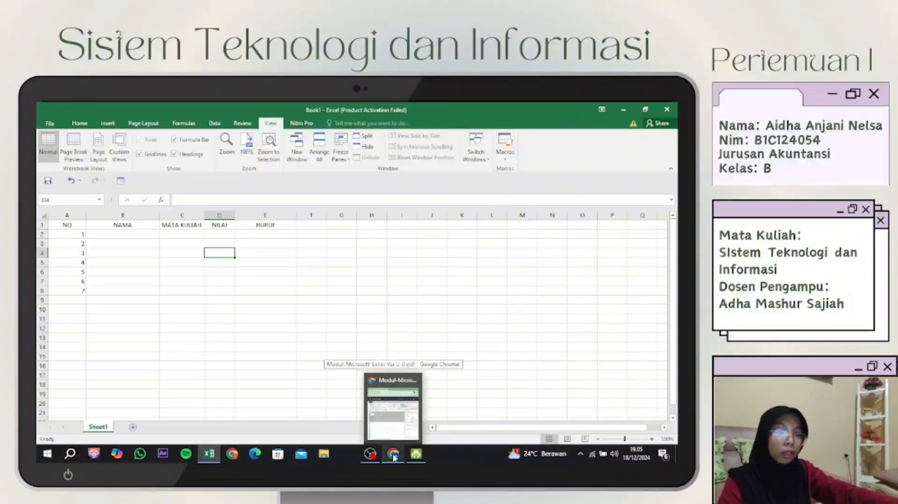
Snap Excel to the left half and place the PDF tutorial in the right half.
left_click(393, 407)
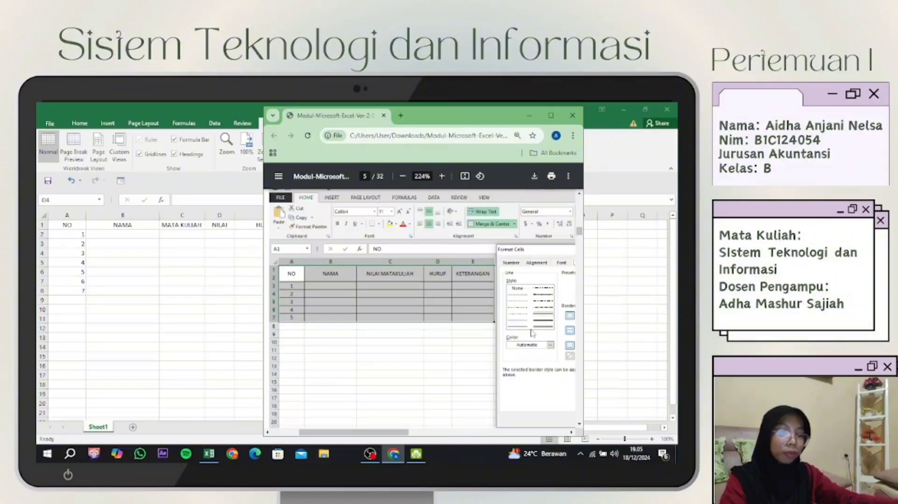
left_click(528, 115)
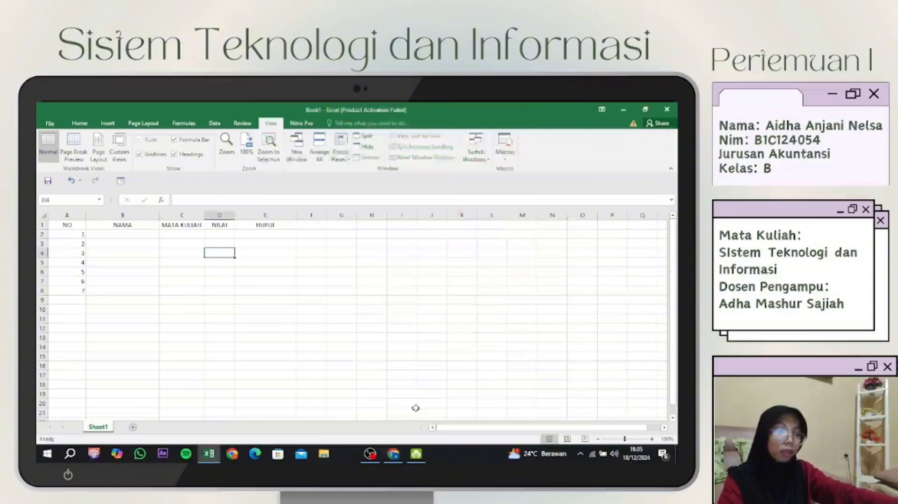
key("super+Left")
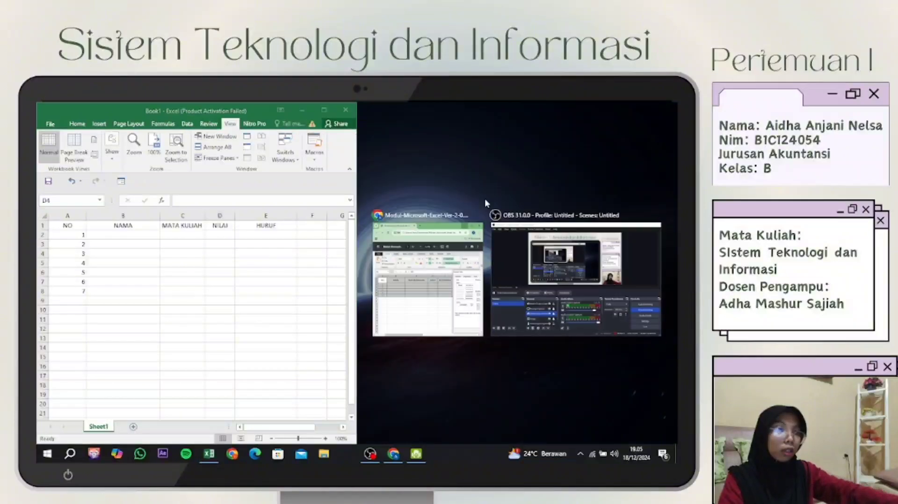
left_click(462, 255)
scroll(549, 314, "down", 15)
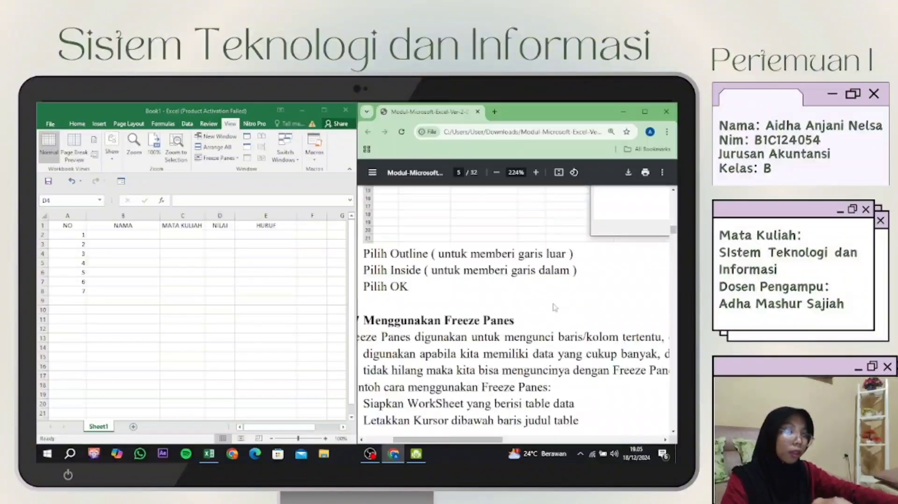
scroll(553, 292, "up", 1)
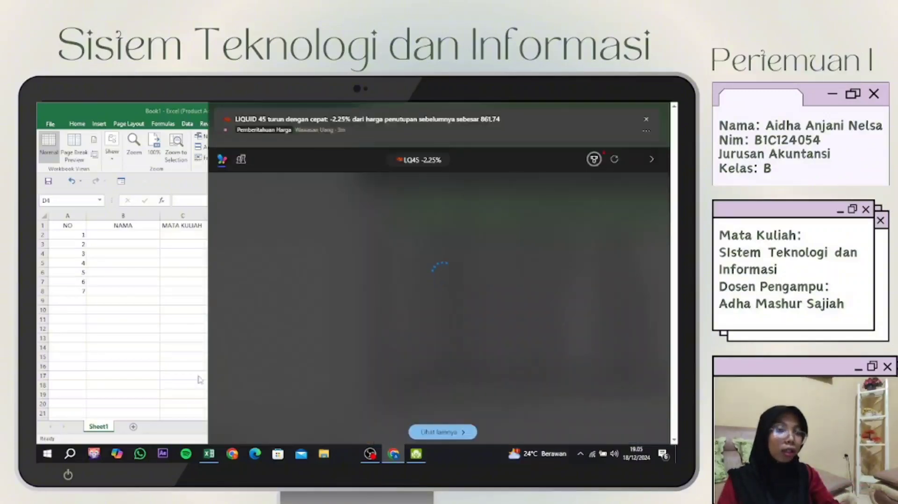
Scroll the spreadsheet and widen its side of the split screen.
left_click(200, 379)
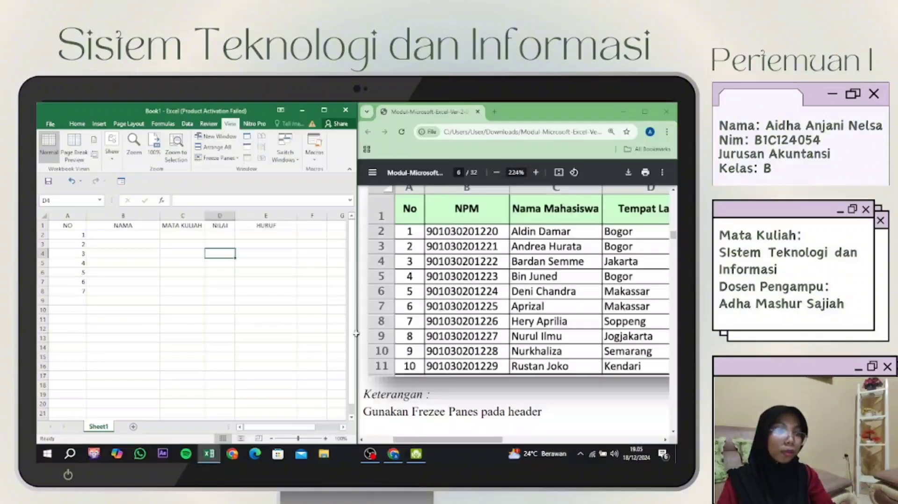
scroll(447, 306, "down", 1)
scroll(446, 306, "down", 5)
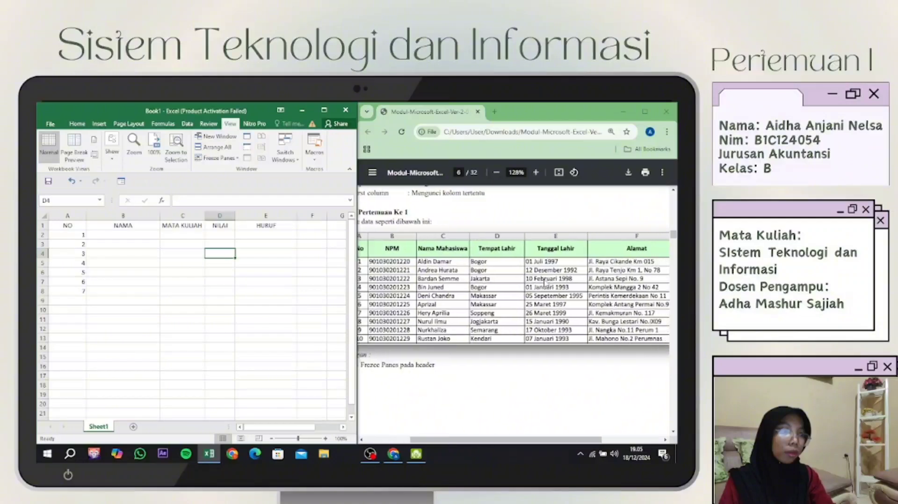
scroll(545, 282, "down", 1)
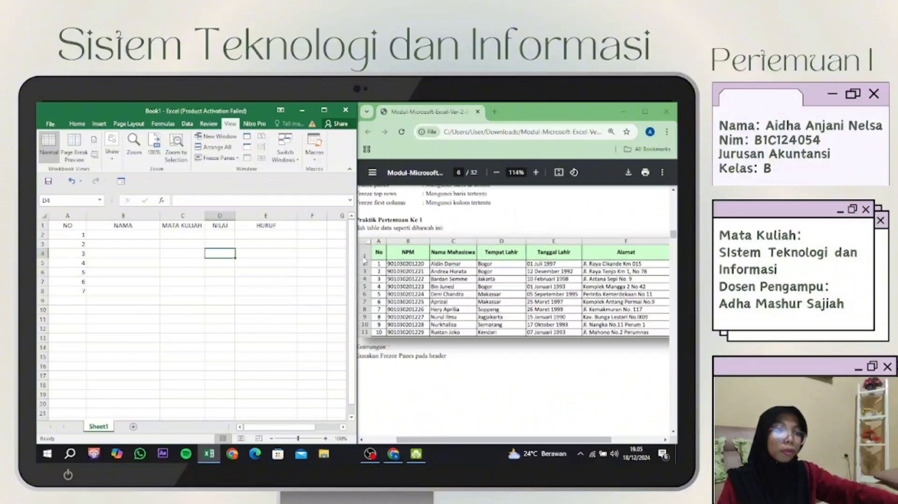
left_click_drag(357, 262, 392, 265)
Rename headers B1:F1 to NPM, NAMA MAHASISWA, TEMPAT LAHIR, TANGGAL LAHIR and ALAMAT.
left_click(312, 262)
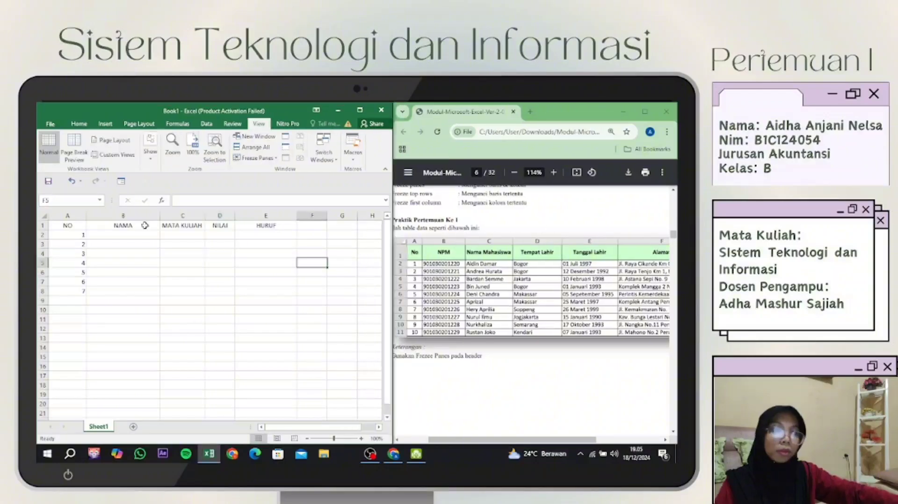
left_click(155, 226)
type("NP")
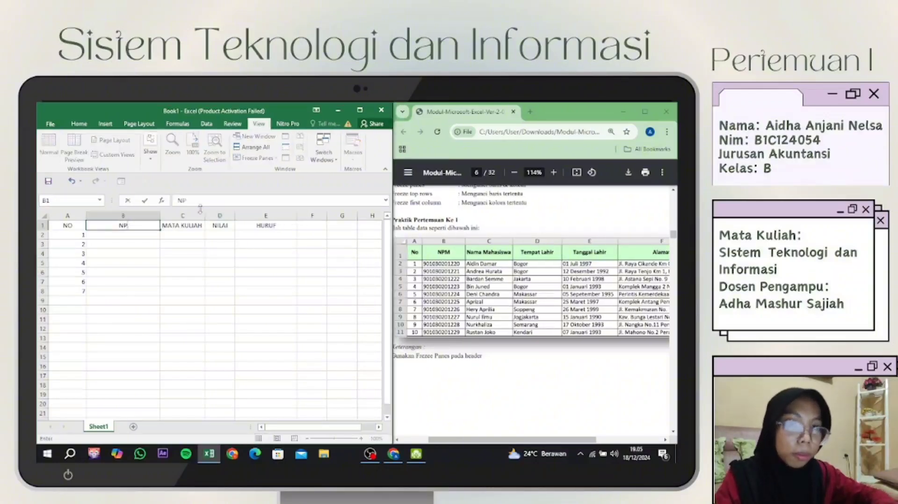
key("Tab")
type("NAMA MAHASISWA")
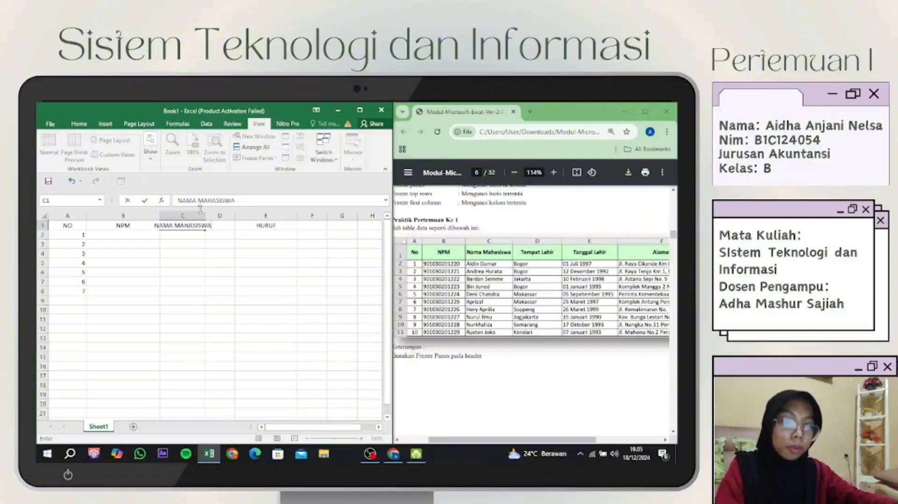
key("Tab")
type("TEMPAT LAHIR")
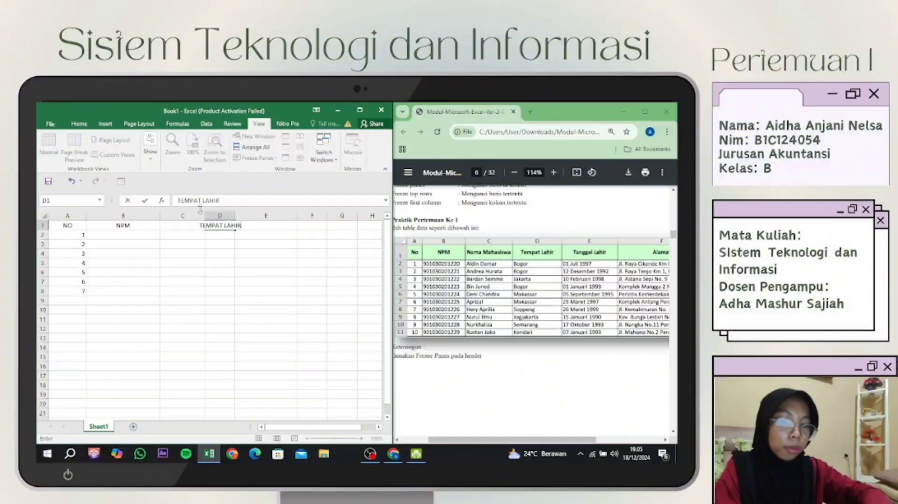
key("Tab")
type("TANGGAL LAHIR")
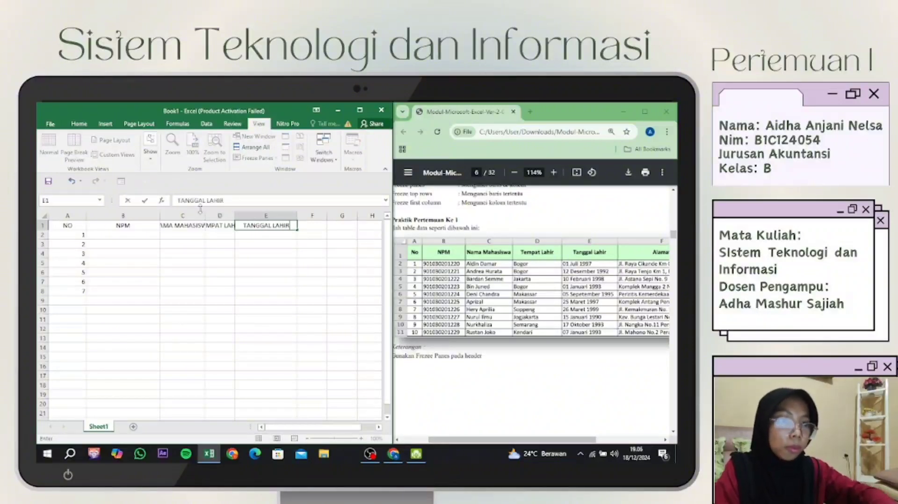
key("Tab")
type("ALAMAT")
key("Return")
Autofit columns C and D, enter the first NPM in B2 and format it as Number.
double_click(205, 215)
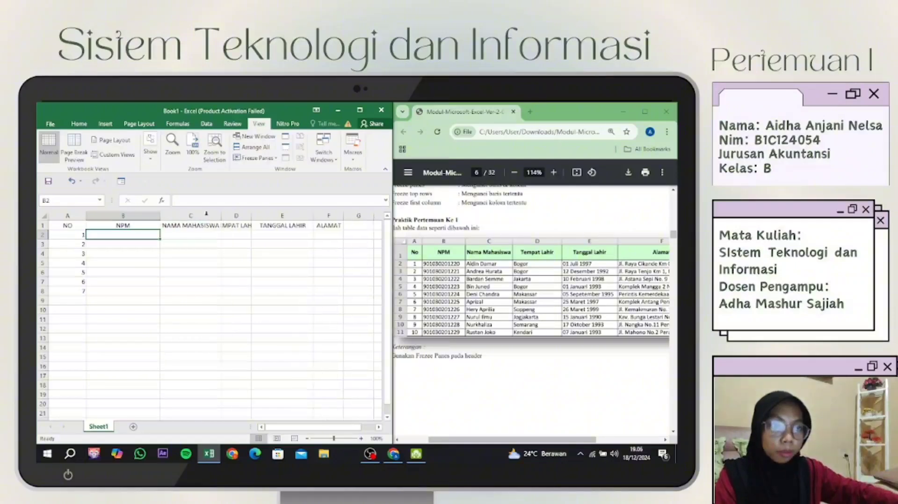
double_click(250, 215)
left_click(216, 279)
left_click(108, 236)
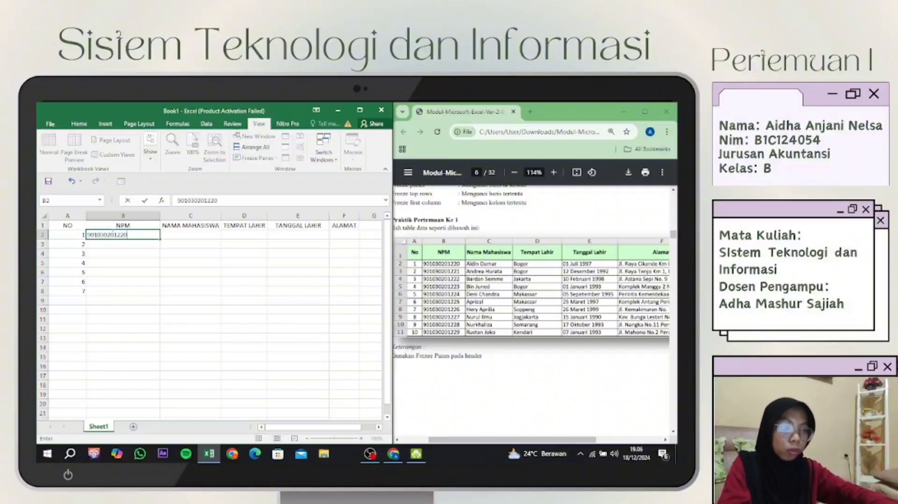
key("Return")
left_click(140, 235)
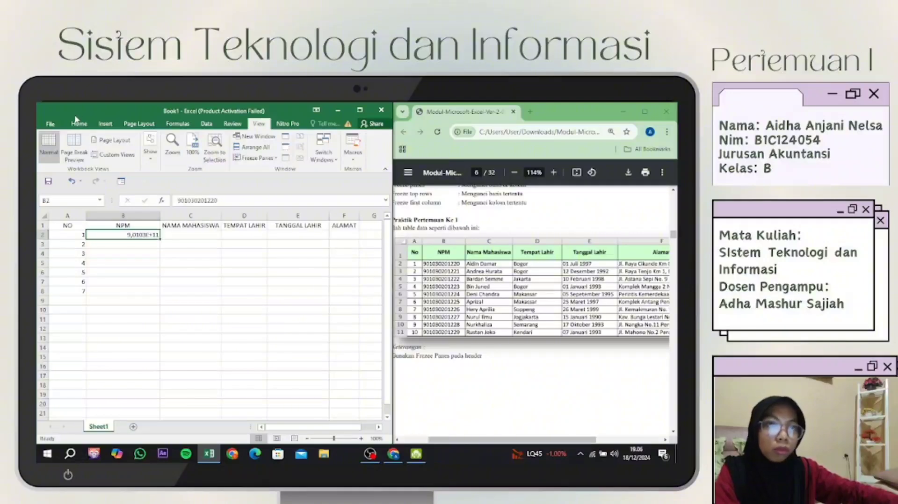
left_click(79, 124)
left_click(231, 137)
left_click(232, 174)
Add the second NPM in B3, fill NO 1–10 and the NPMs down to row 11, and autofit column B.
left_click_drag(161, 238, 161, 245)
double_click(145, 246)
key("BackSpace")
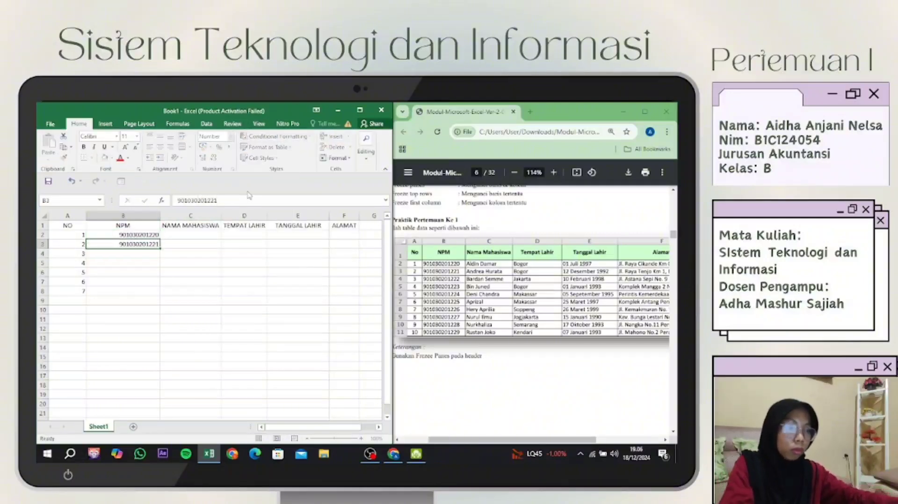
key("Return")
left_click_drag(75, 236, 88, 323)
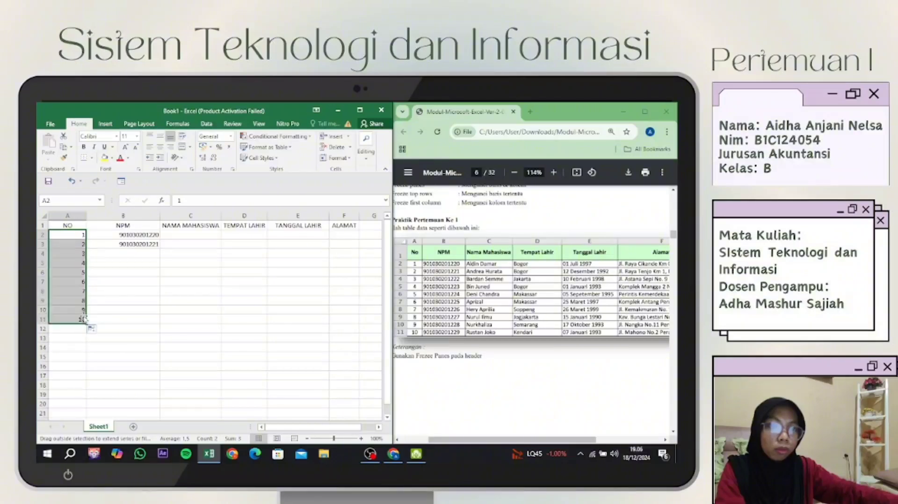
left_click_drag(138, 235, 159, 323)
double_click(160, 215)
left_click(157, 236)
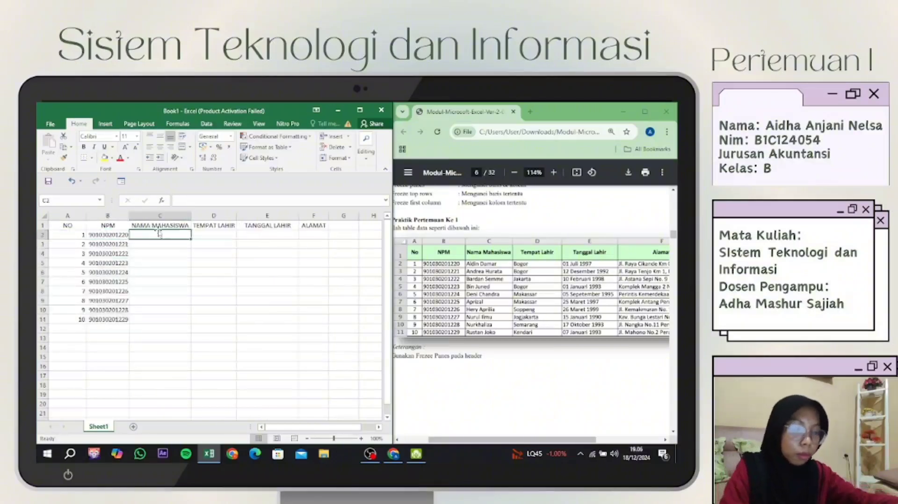
Enter the ten student names into C2:C11 of NAMA MAHASISWA.
key("BackSpace")
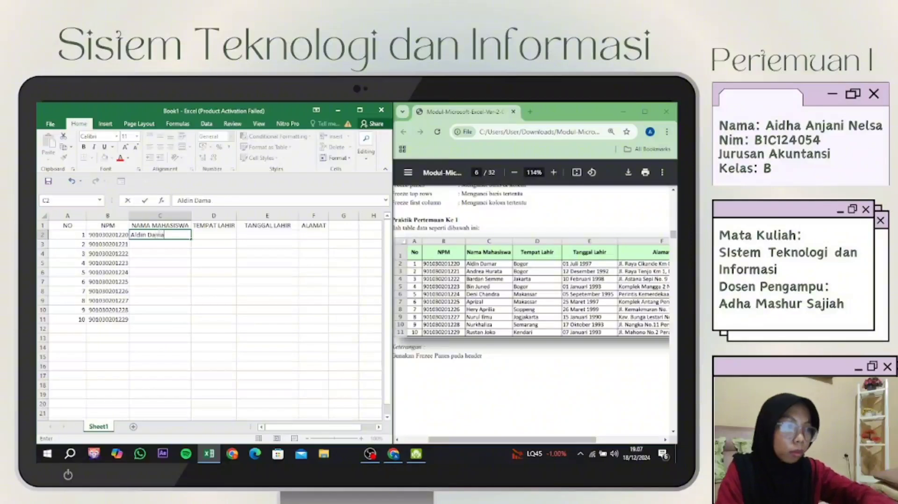
key("Return")
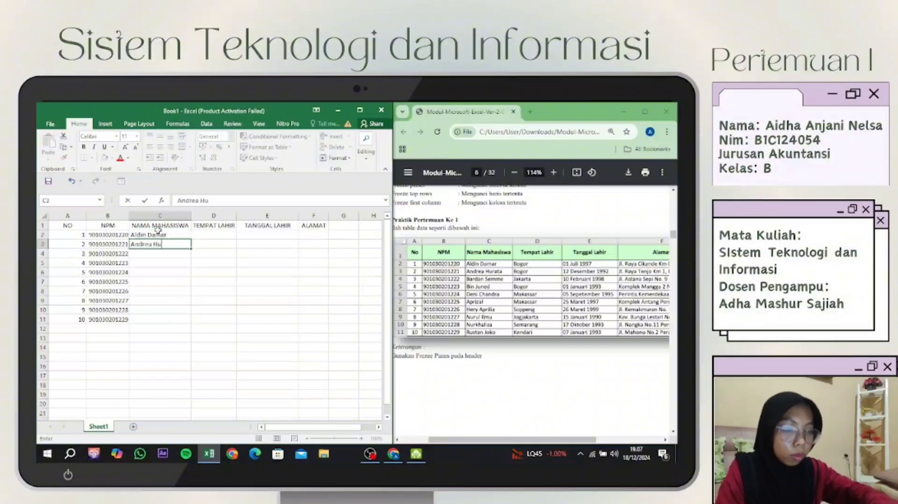
key("Return")
key("Return")
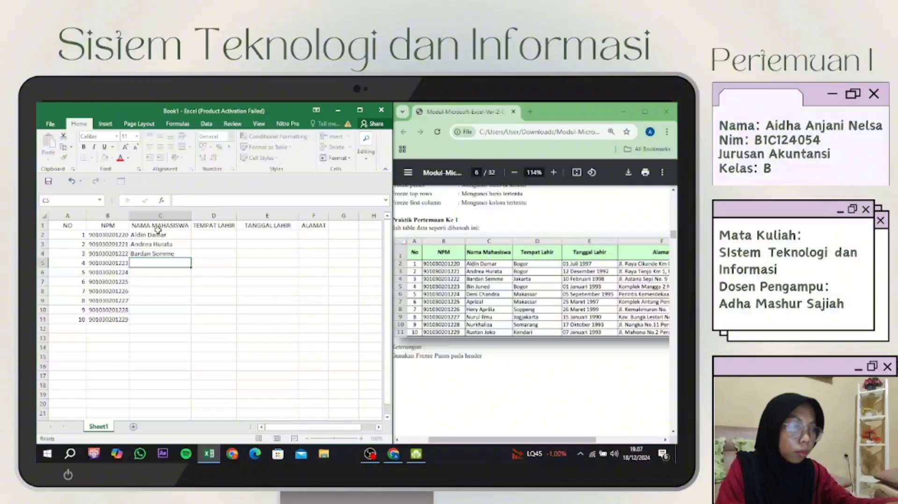
key("Return")
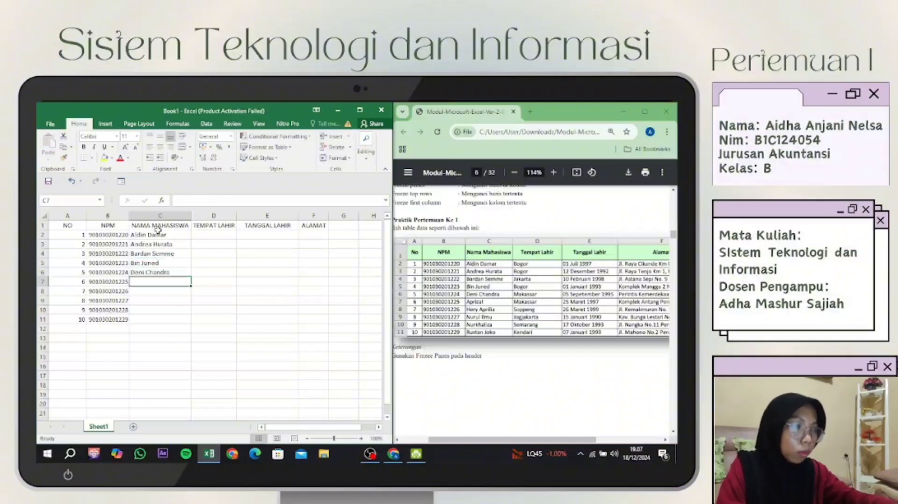
key("Return")
type("Aprizal")
key("Return")
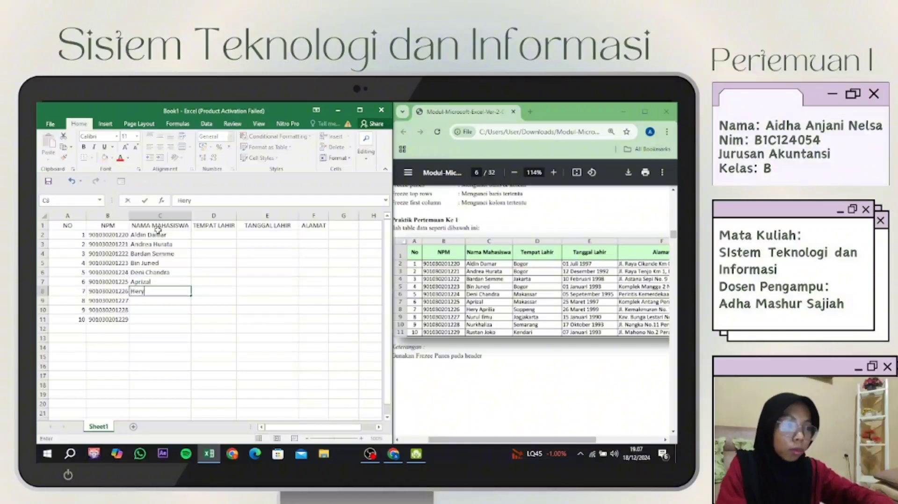
key("Return")
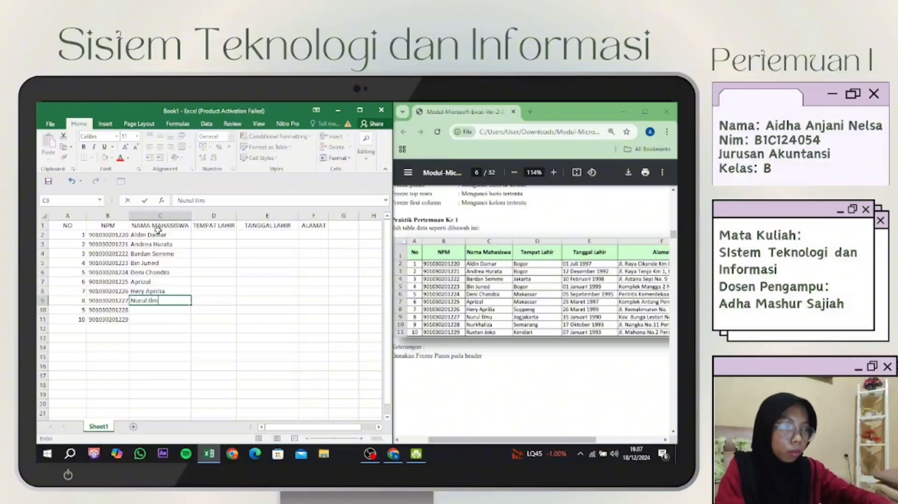
key("Return")
type("Nurkhaliza")
key("Return")
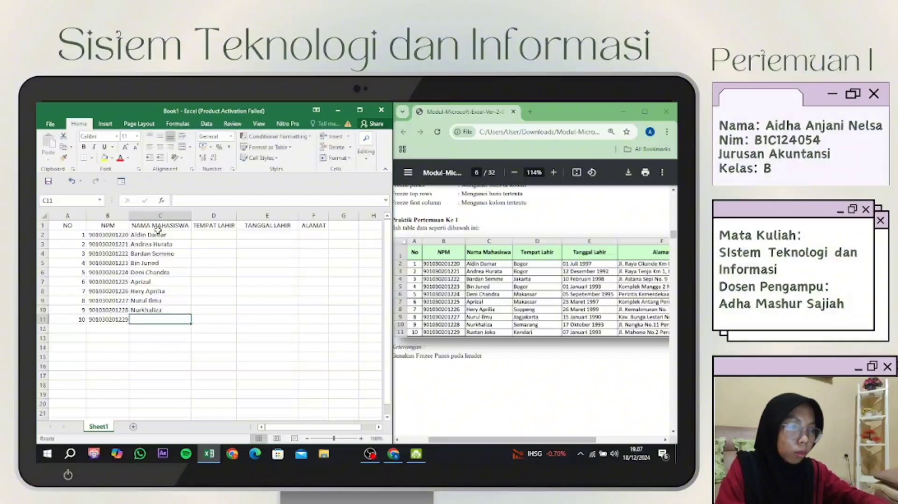
key("Tab")
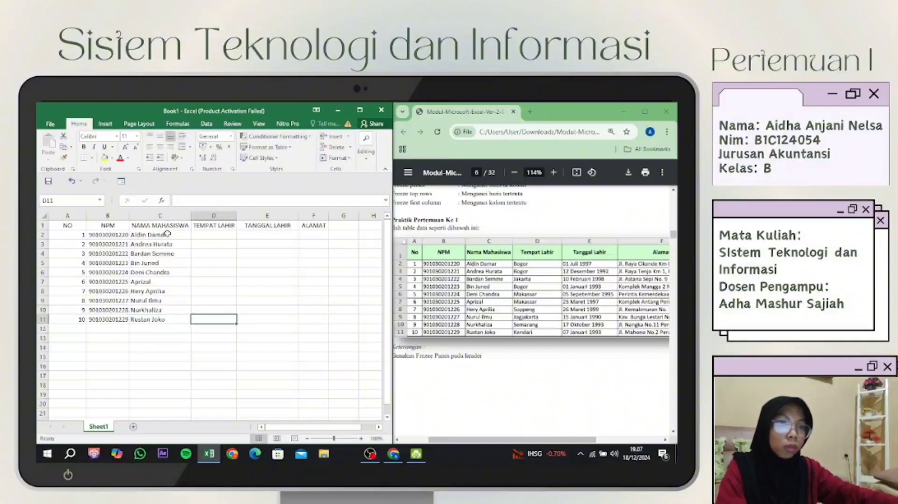
Fill D2:D11 with Bogor, Bogor, Jakarta, Bogor, Makassar, Makassar, Soppeng, Jogjakarta, Semarang, Kendari.
left_click(206, 236)
type("Bogor")
key("Return")
type("Bogor")
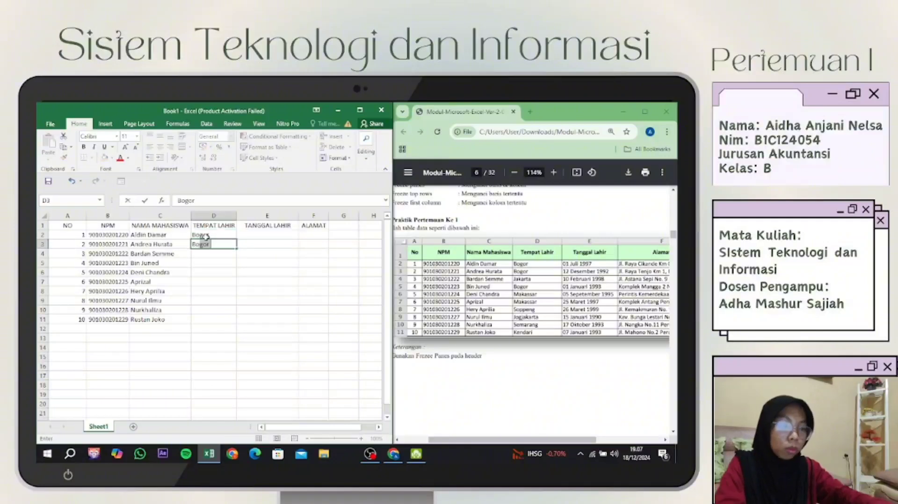
key("Return")
type("Jakarta")
key("Return")
type("Bogor")
key("Return")
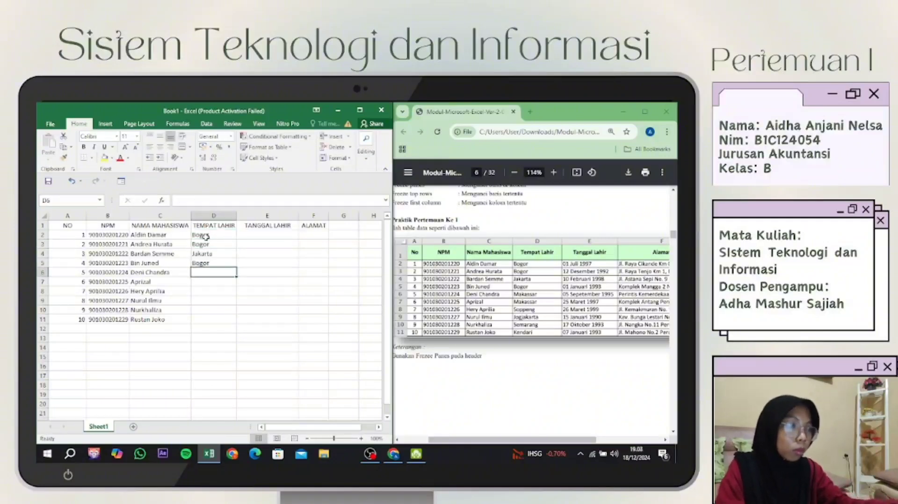
type("amkassar")
key("Return")
type("Makassar")
key("Return")
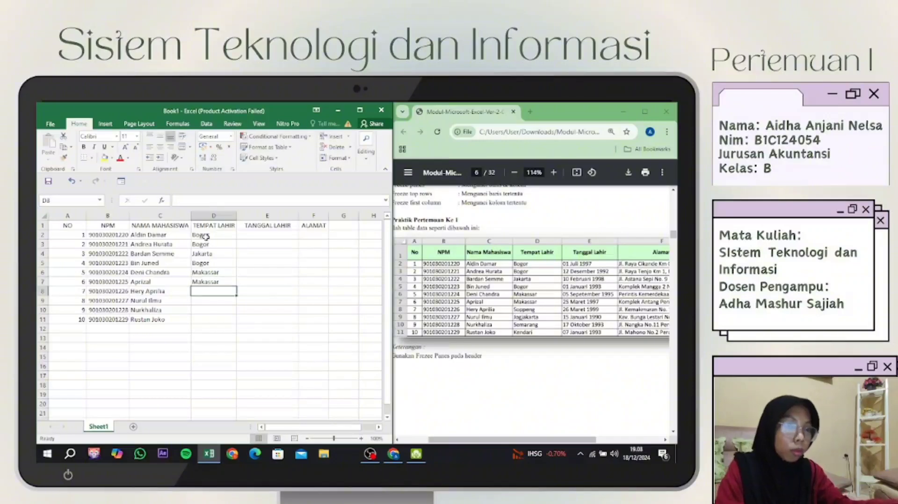
type("Soppeng")
key("Return")
type("Jogjakarta")
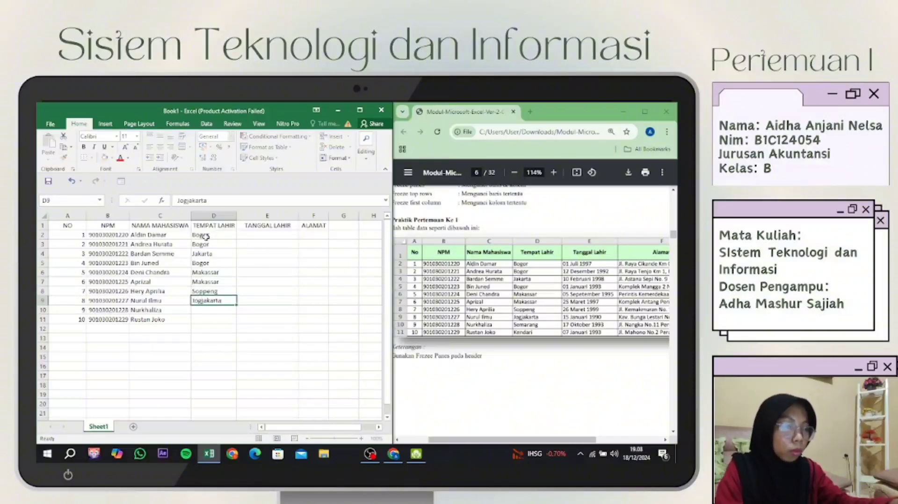
key("Return")
type("Semarang")
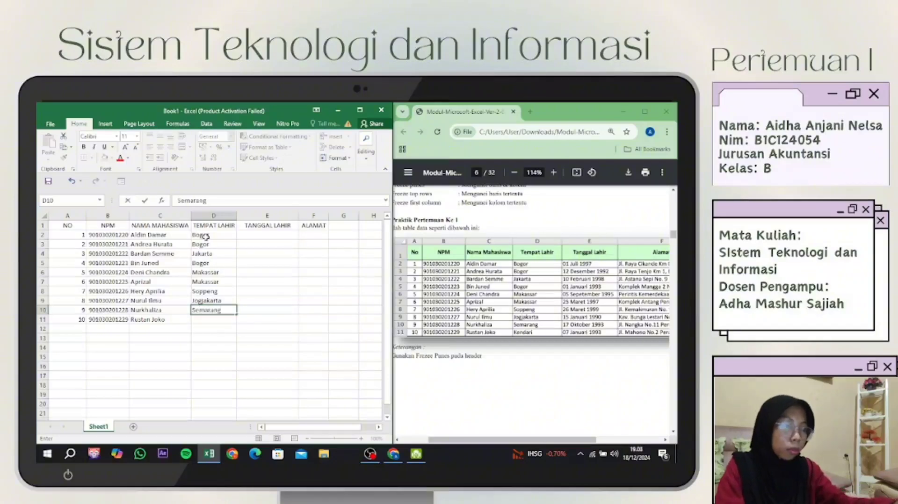
key("Return")
type("Kendari")
key("Tab")
Enter 01 Juli 1997 in E2 and give it the long Indonesian date format.
left_click(246, 236)
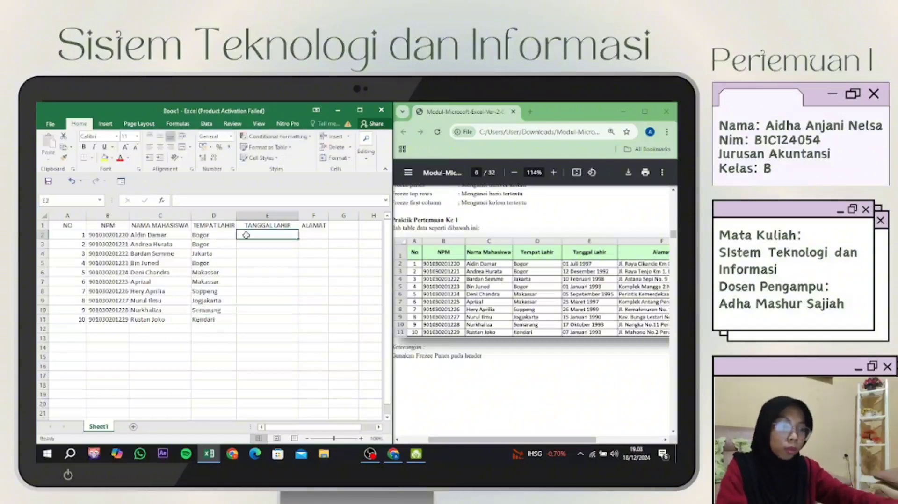
type("01 Juli 1997")
key("Return")
right_click(252, 235)
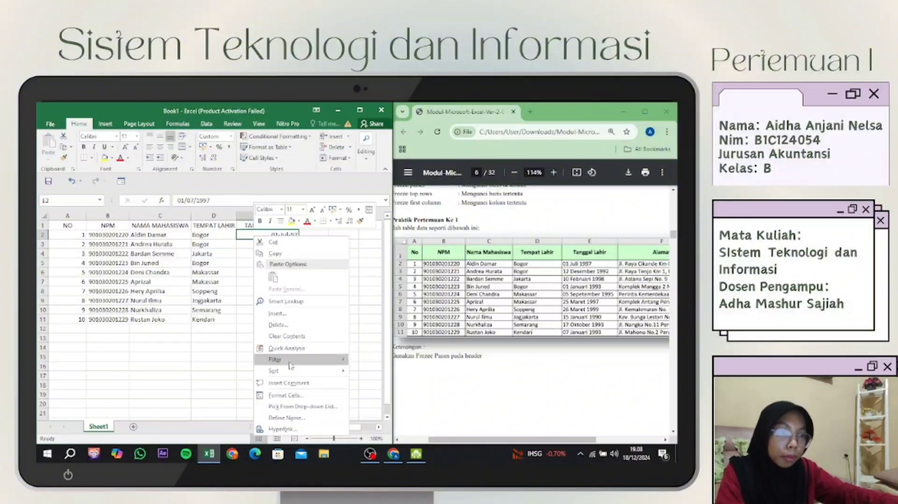
left_click(285, 395)
left_click(176, 246)
left_click(179, 292)
left_click(254, 324)
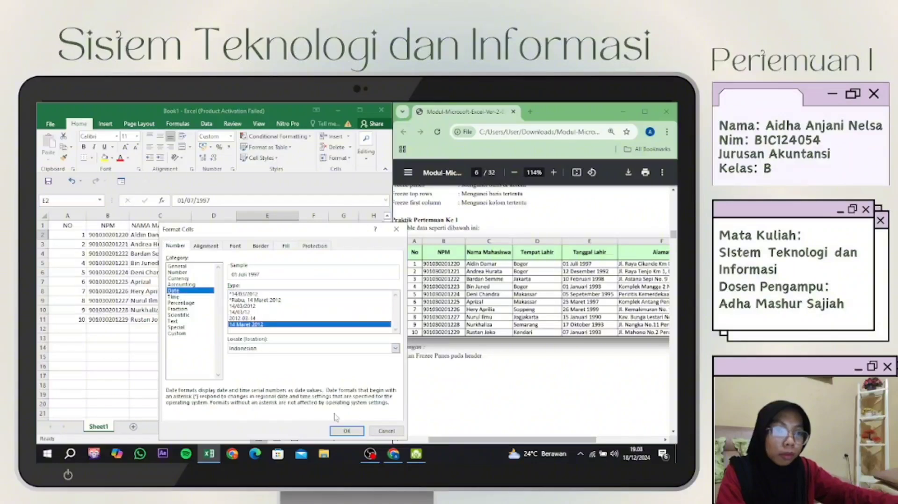
left_click(347, 430)
Enter the remaining birth dates, from 12 Desember through 17 Oktober 1993 and 07 Januari 1993.
left_click(286, 245)
type("12 Des3mber")
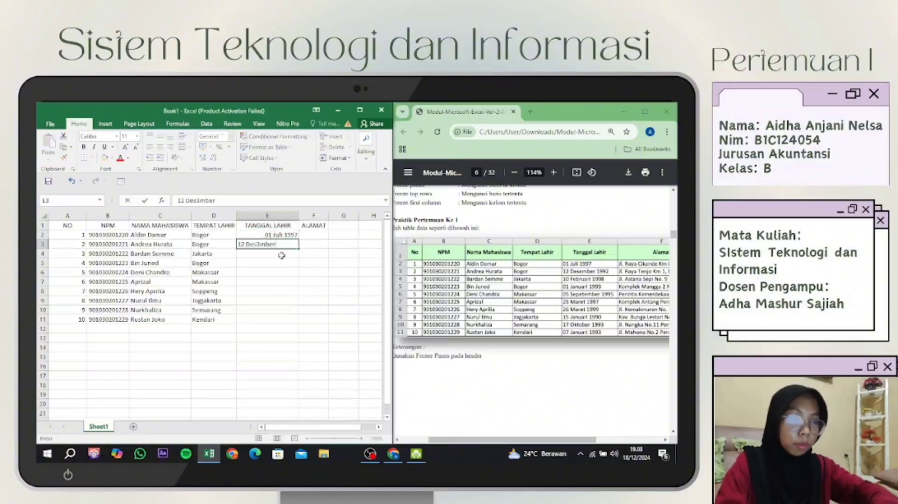
key("BackSpace")
key("BackSpace")
key("BackSpace")
type("emb")
key("Return")
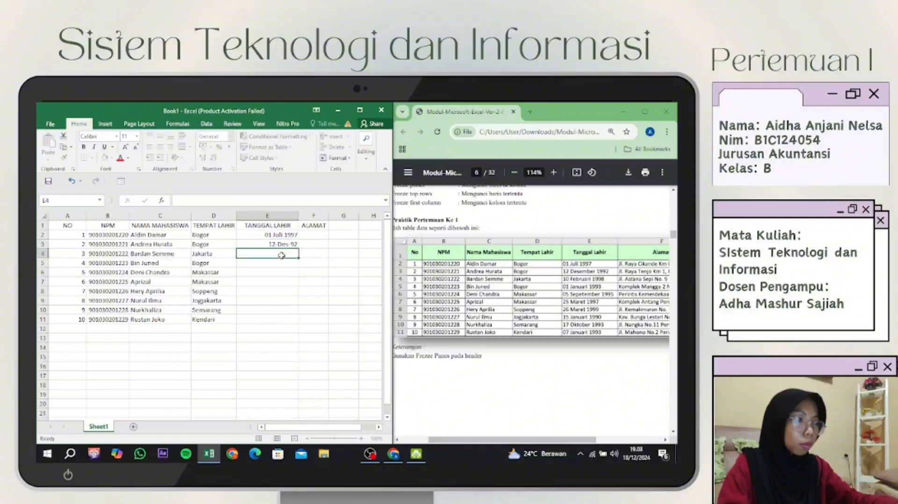
type("10 Februari 1")
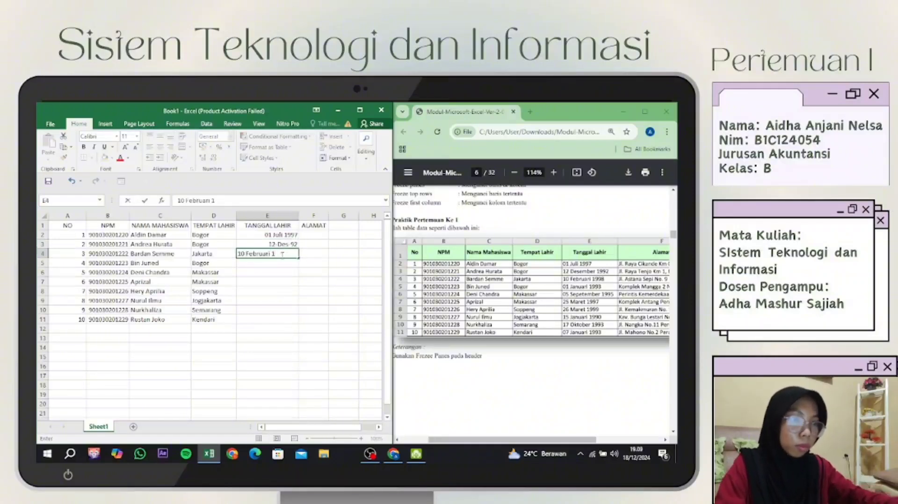
type("998")
key("Return")
type("01")
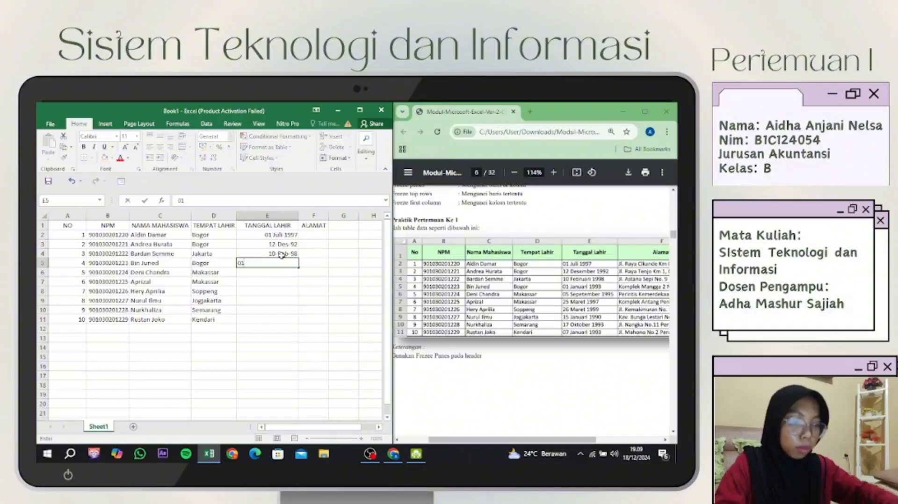
type(" Januari 1993")
key("Return")
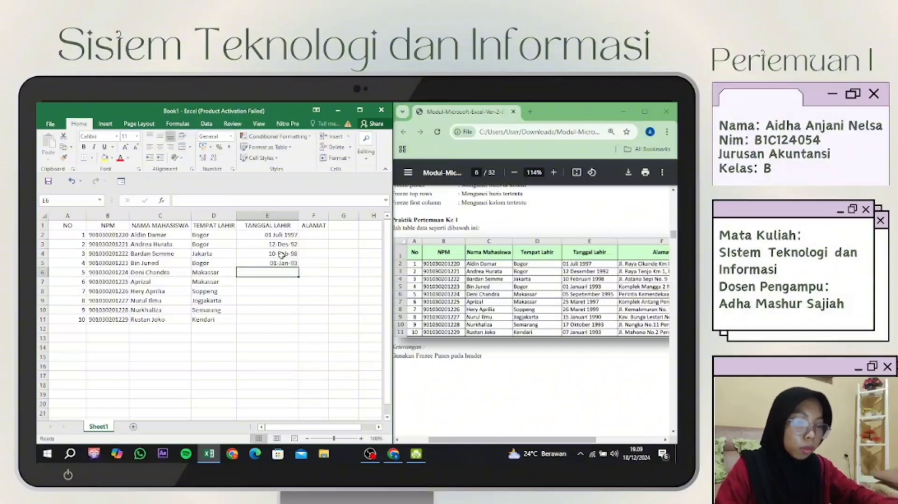
type("05 September 1996")
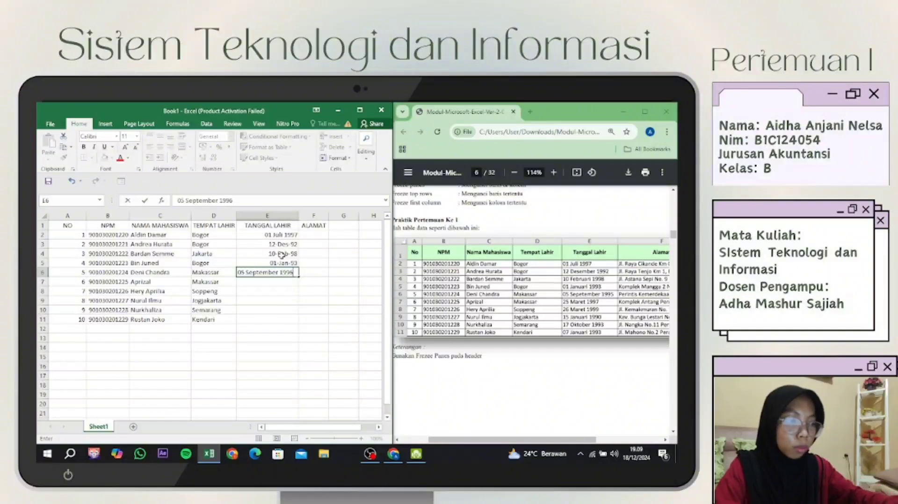
key("Return")
type("25 MAret 1997")
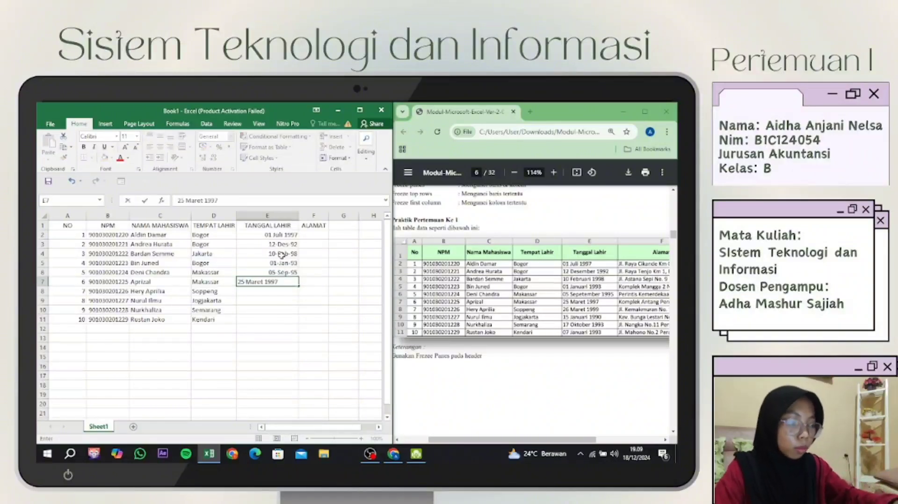
key("Return")
type("26 Maret 1996")
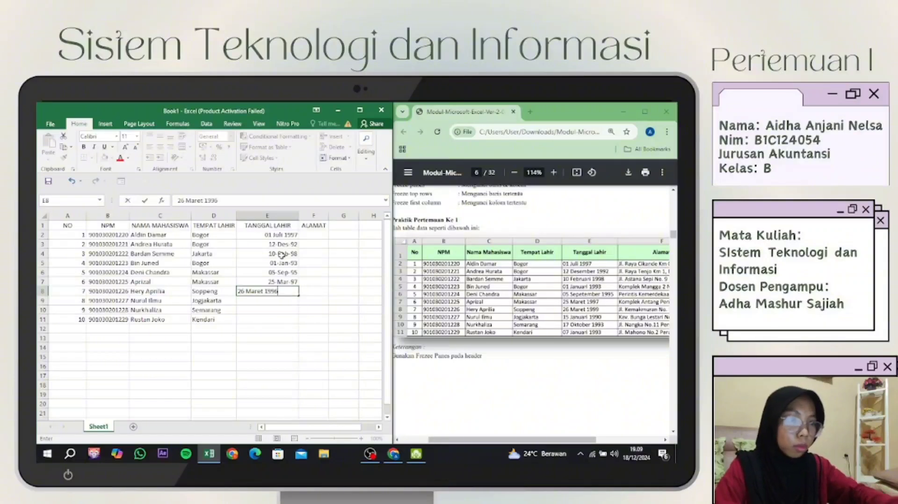
key("Return")
type("15")
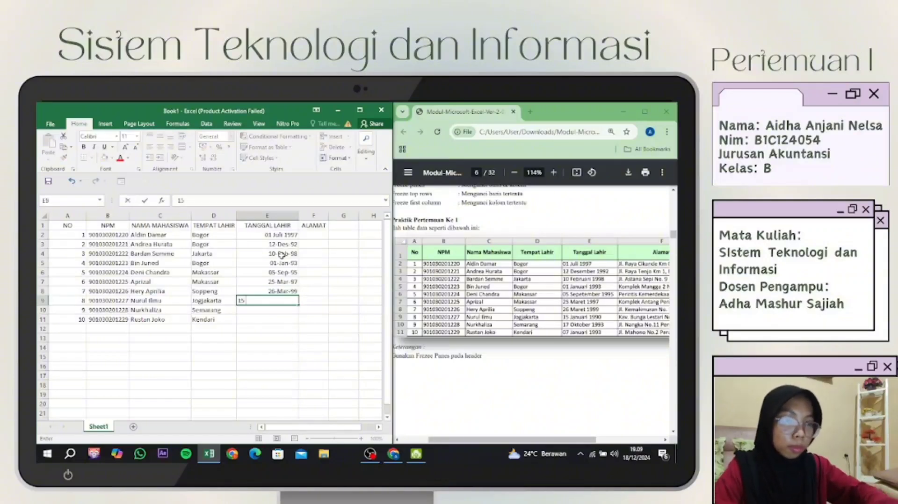
type(" Januari 1990")
key("Return")
type("17")
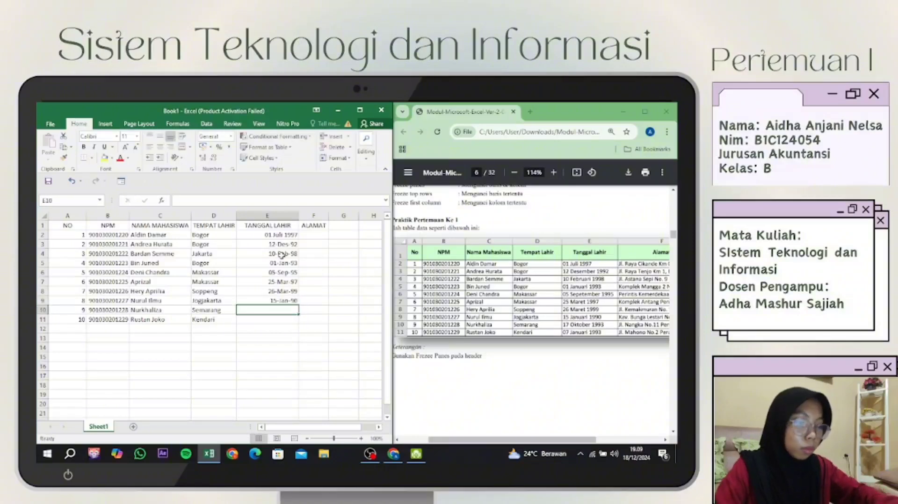
type(" Oktober 1993")
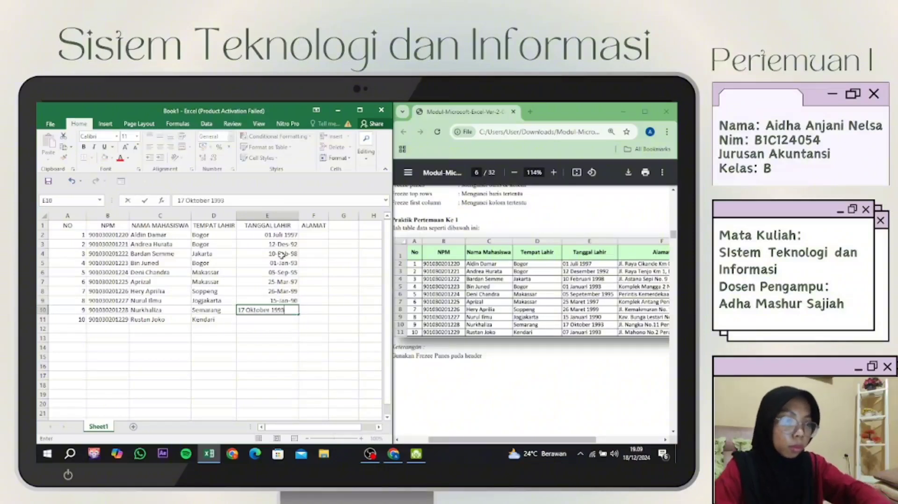
key("Return")
type("07 Januari")
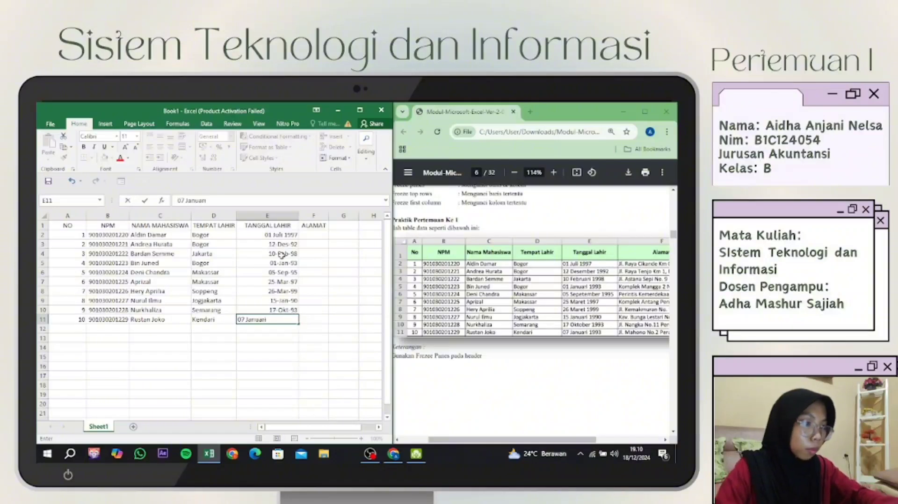
type(" 1993")
Enter the first five students' street addresses in F2:F6.
left_click(318, 238)
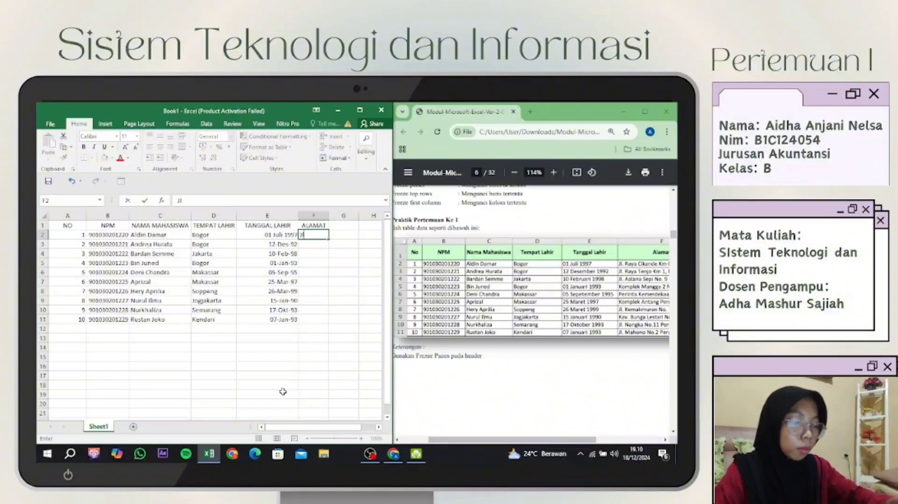
type("Jl. Raya")
left_click_drag(559, 440, 624, 466)
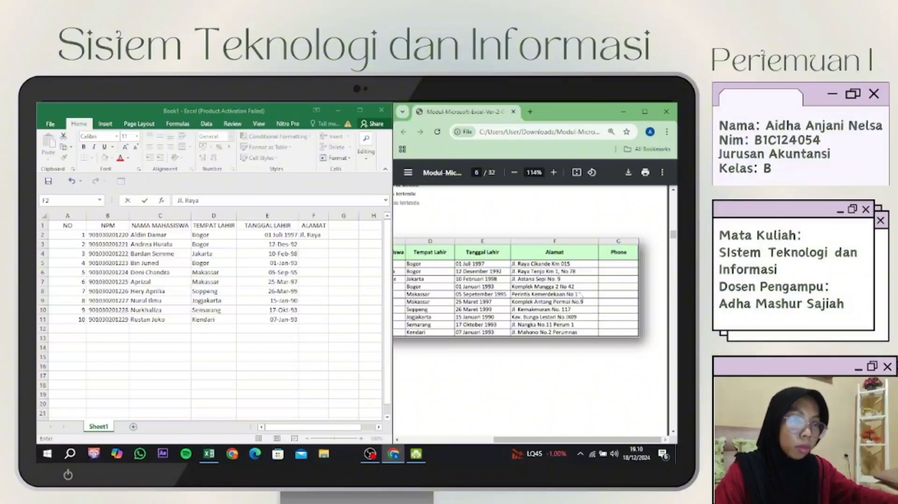
left_click(317, 232)
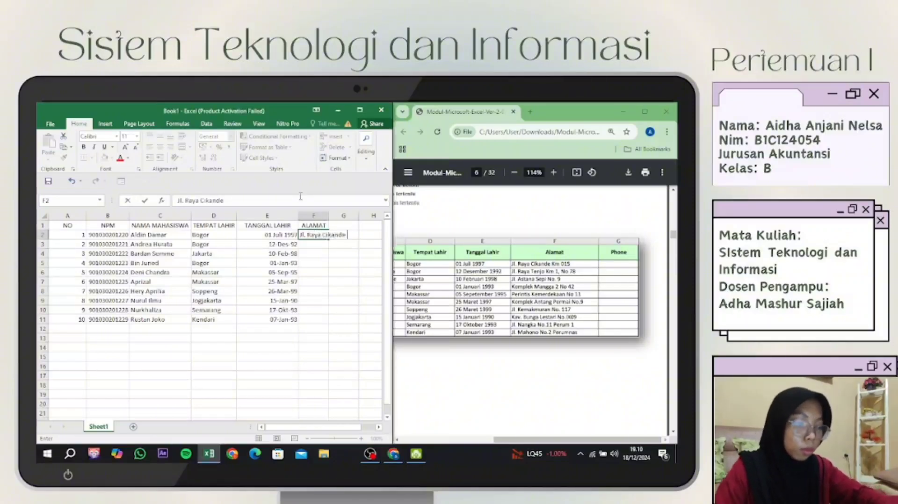
key("Return")
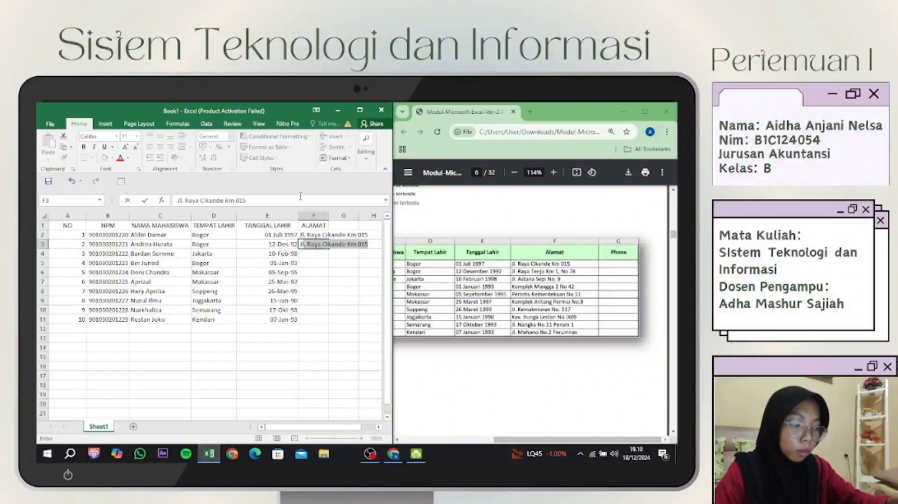
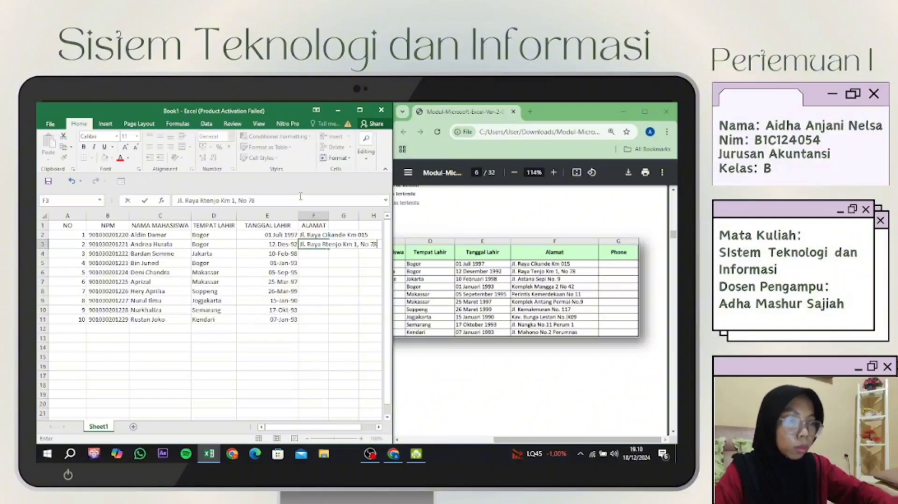
key("Return")
type("Jl.")
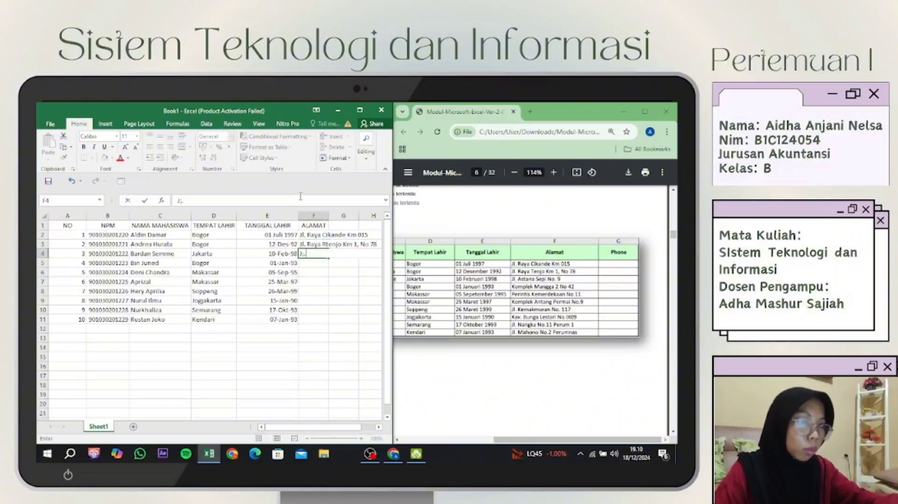
type("Jl. ")
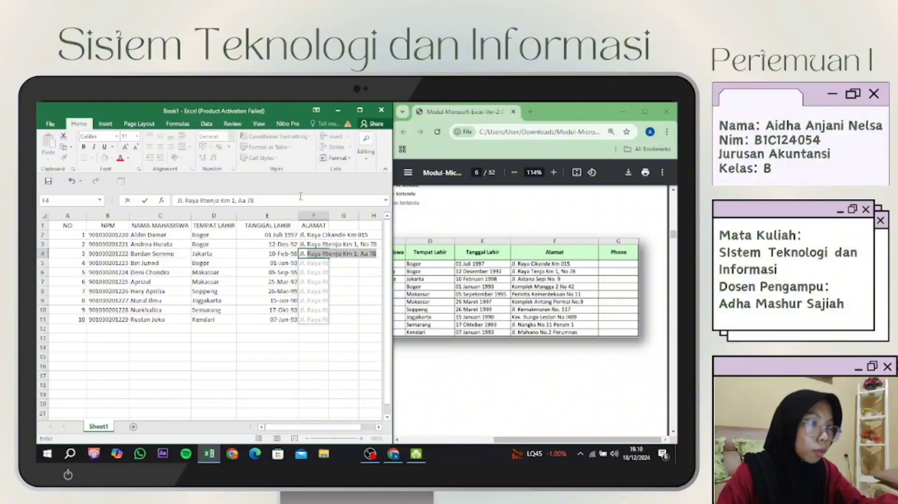
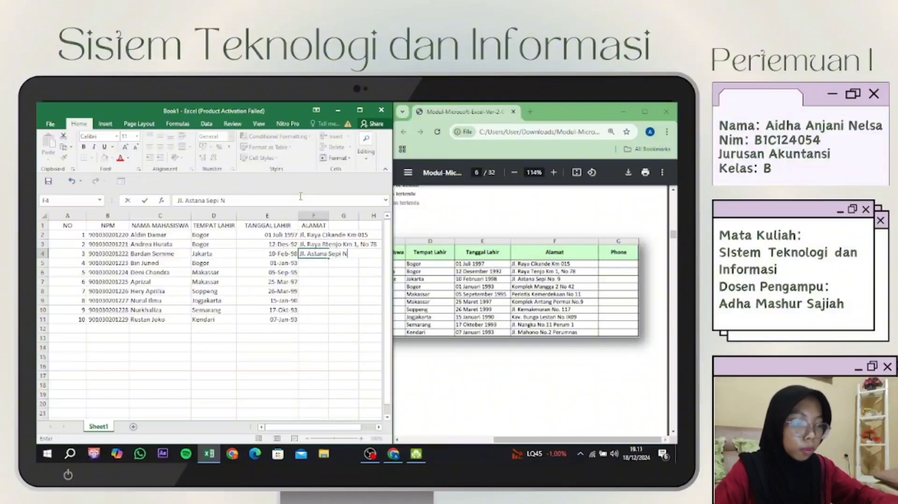
key("Return")
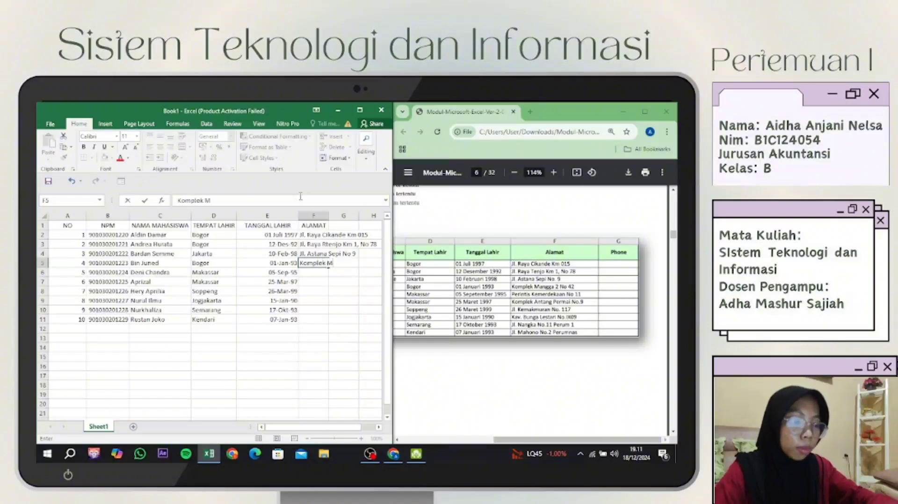
key("Return")
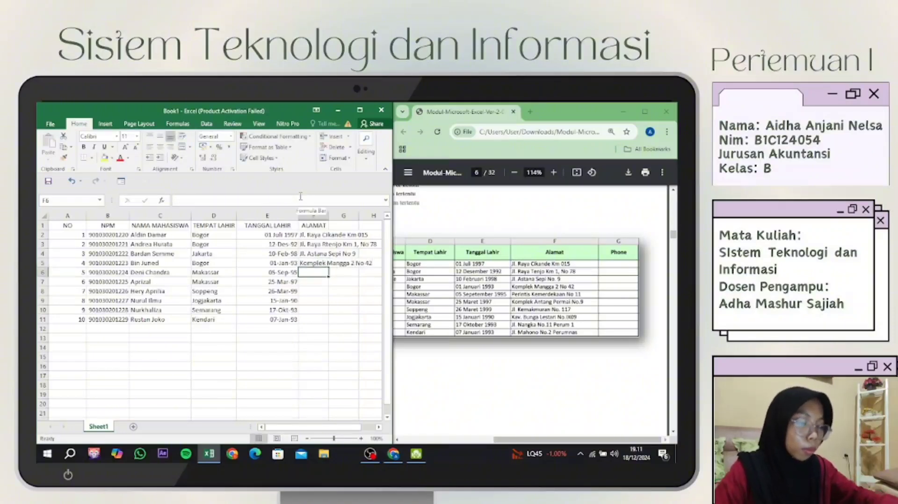
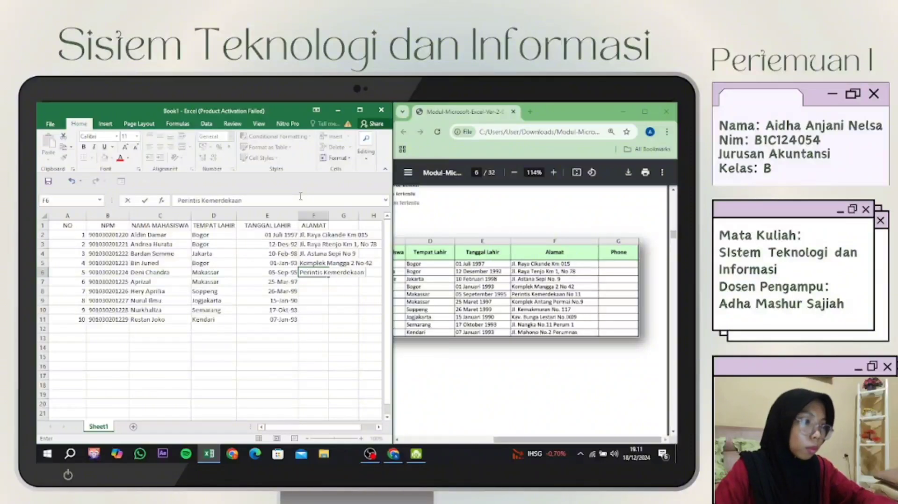
key("Return")
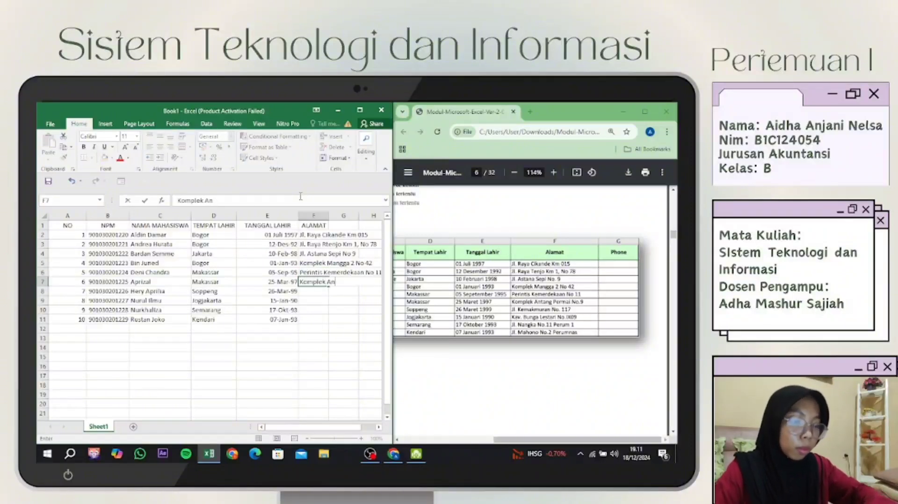
Enter the remaining addresses in F7:F11 and type the Phone header in G1.
key("Return")
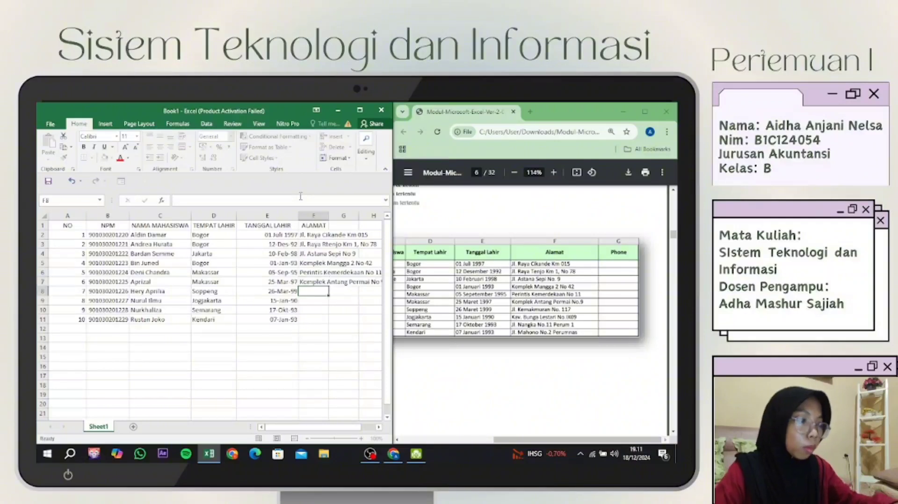
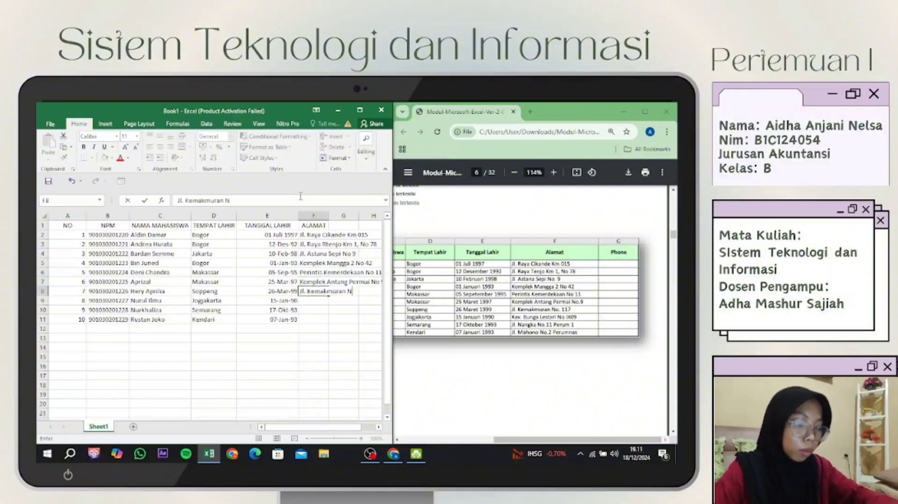
key("Return")
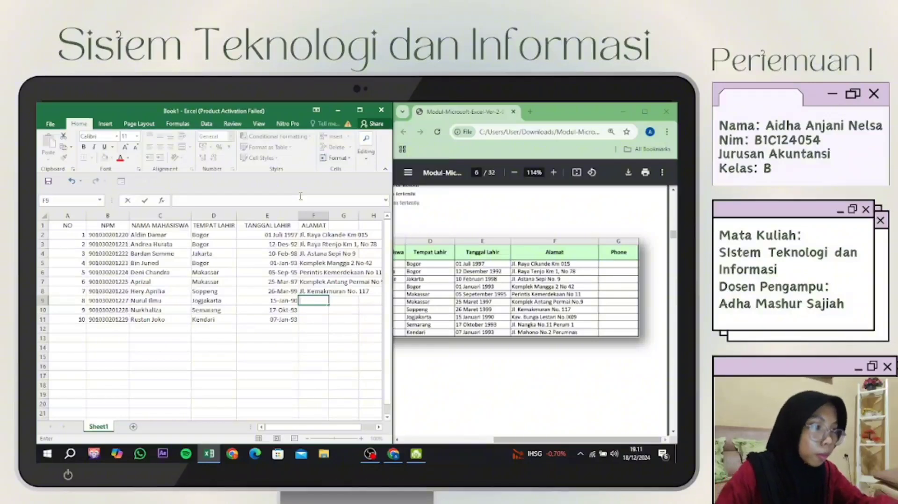
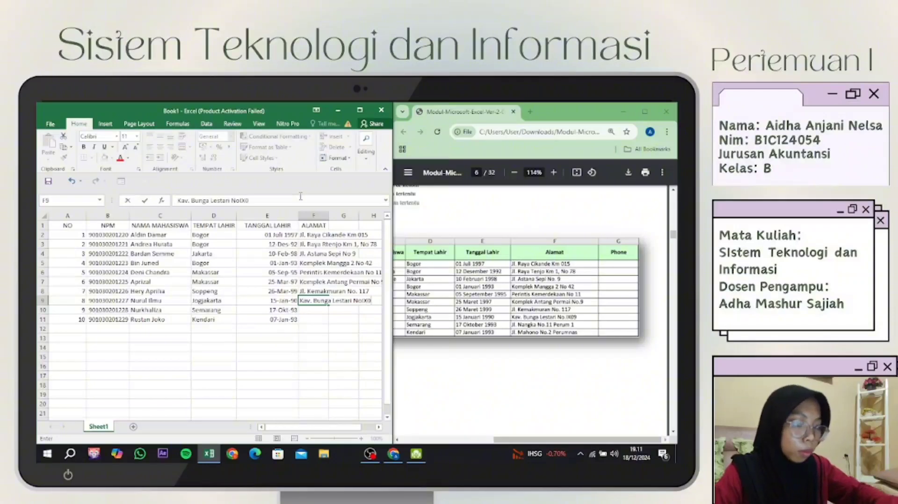
key("Return")
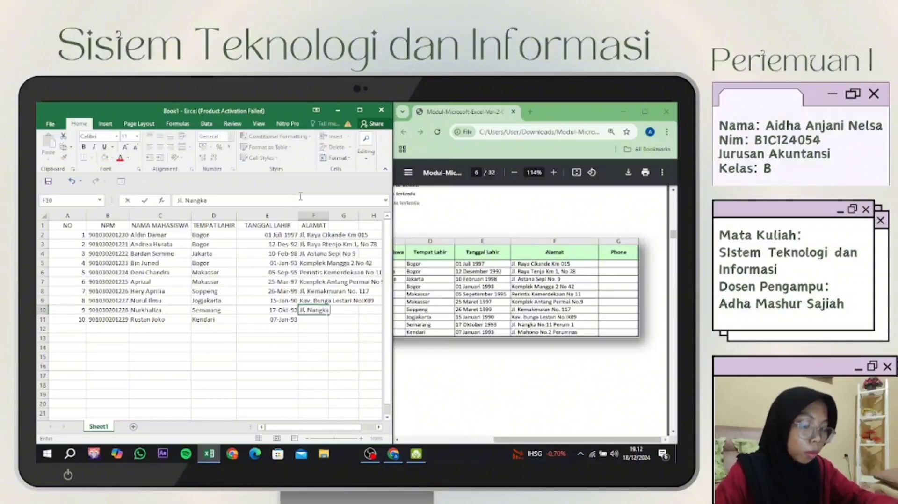
key("Return")
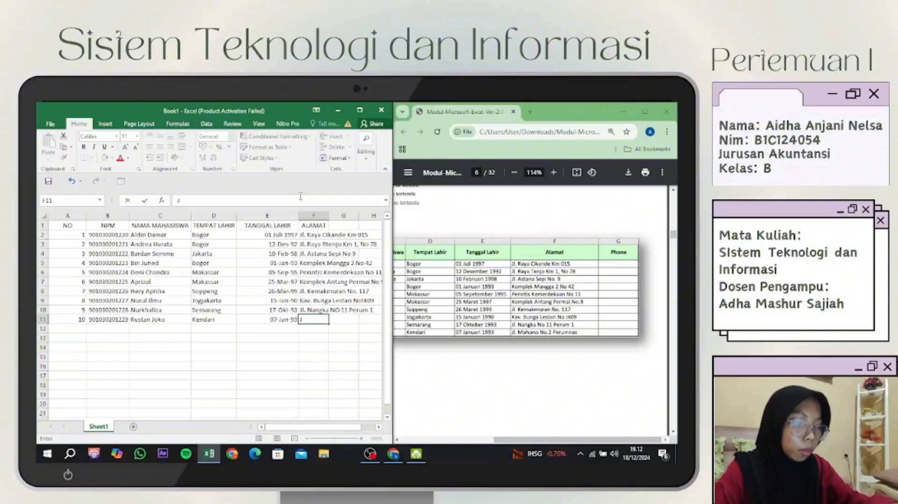
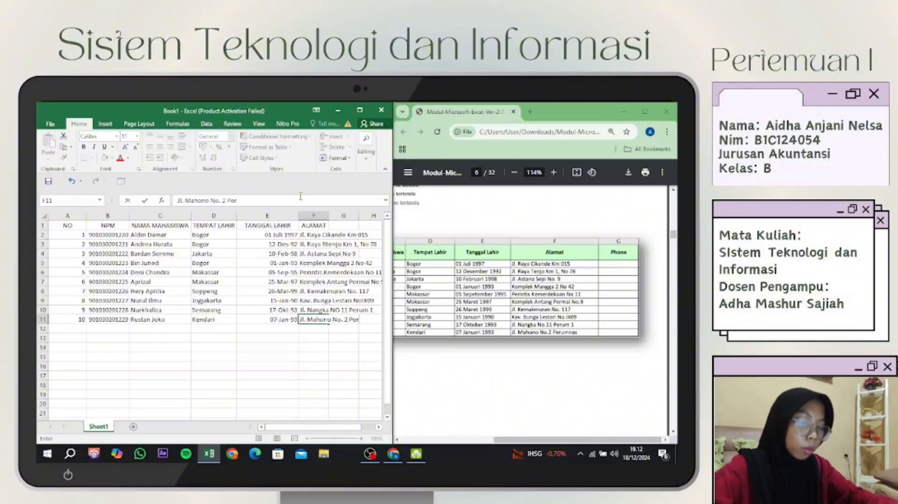
left_click(344, 225)
type("Phone")
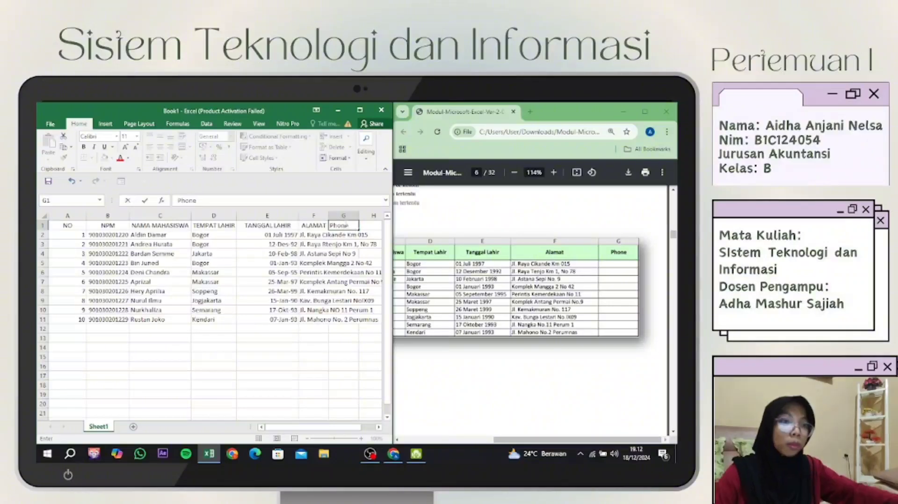
Format E2:E11 with the long 14 Maret 2012 date style and enlarge the window.
left_click_drag(288, 236, 280, 319)
right_click(275, 275)
left_click(306, 403)
left_click(205, 291)
left_click(280, 324)
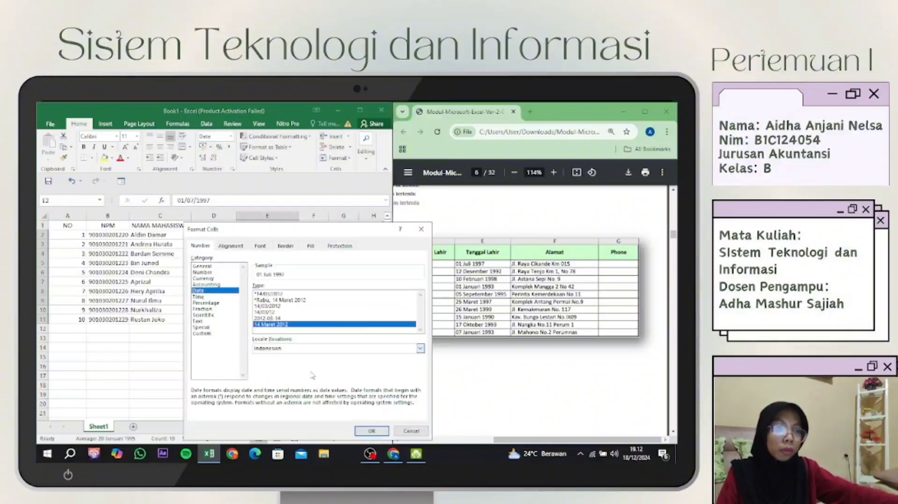
left_click(372, 431)
left_click(241, 347)
left_click_drag(262, 110, 346, 133)
Maximize the window, autofit column F, and apply All Borders to the table.
left_click(508, 132)
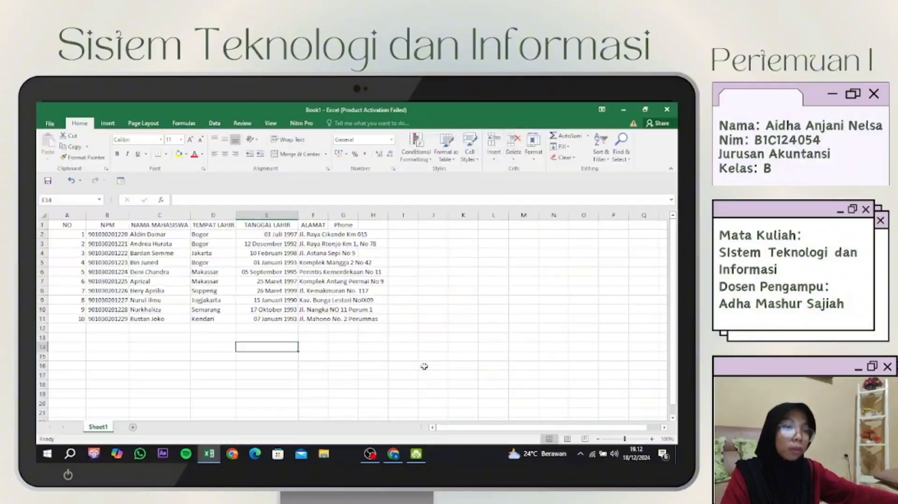
left_click_drag(424, 366, 420, 348)
double_click(327, 215)
left_click(411, 242)
left_click_drag(76, 226, 402, 319)
left_click(225, 154)
left_click(225, 154)
left_click(166, 154)
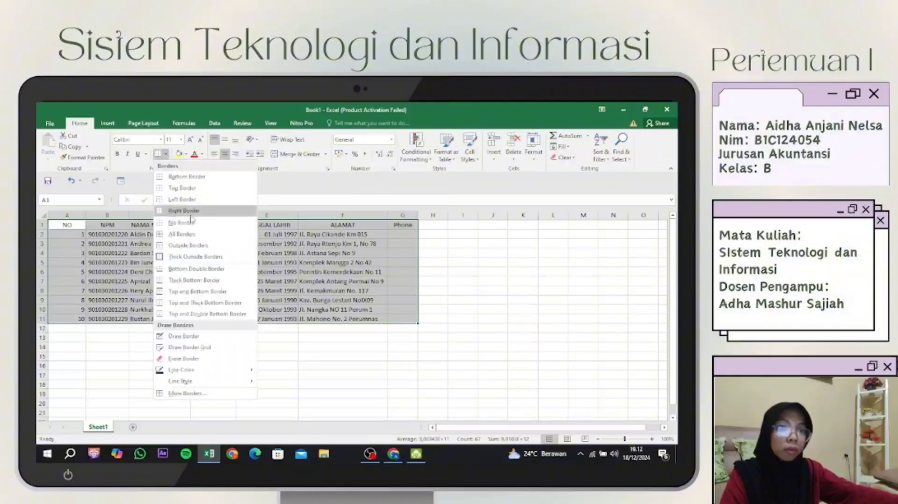
left_click(182, 234)
left_click(212, 263)
Fit columns A and B to their contents and centre the NO numbers.
double_click(86, 215)
left_click_drag(55, 216, 66, 216)
left_click_drag(60, 215, 60, 318)
left_click(83, 234)
double_click(95, 214)
left_click(225, 154)
left_click(210, 251)
Left-align the birth dates in E2:E11.
left_click_drag(258, 236, 258, 318)
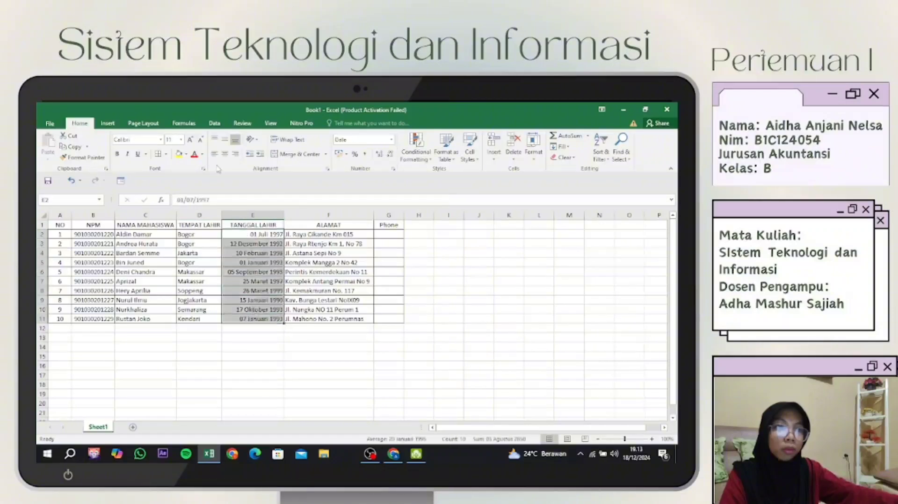
left_click(214, 154)
left_click(262, 271)
left_click_drag(344, 272, 346, 279)
Give header row A1:G1 a light blue fill and bold text.
left_click_drag(61, 225, 385, 227)
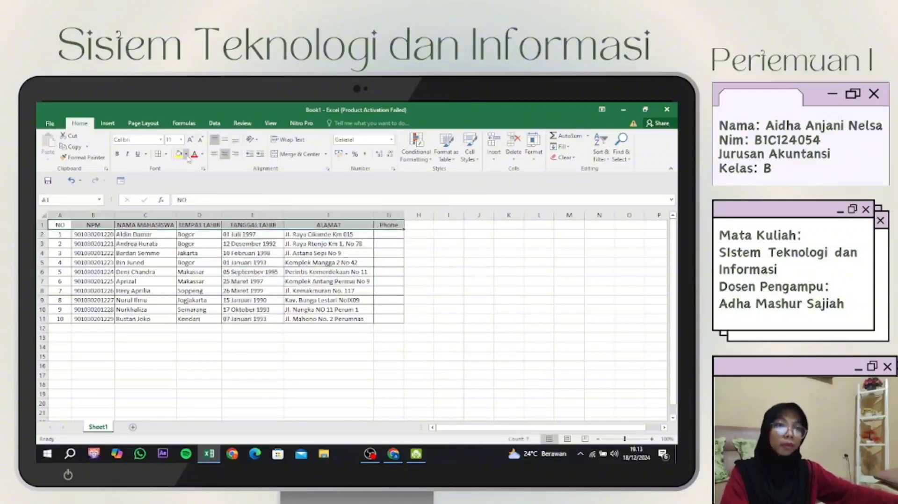
left_click(187, 155)
left_click(211, 190)
left_click(253, 261)
left_click_drag(60, 225, 385, 226)
left_click(117, 154)
left_click(332, 262)
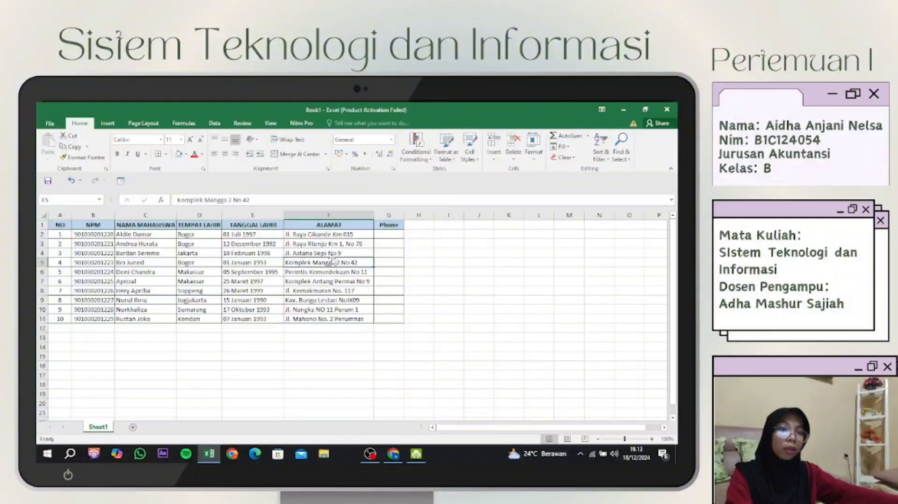
Widen columns C and D to fit the names and birthplaces.
left_click(145, 214)
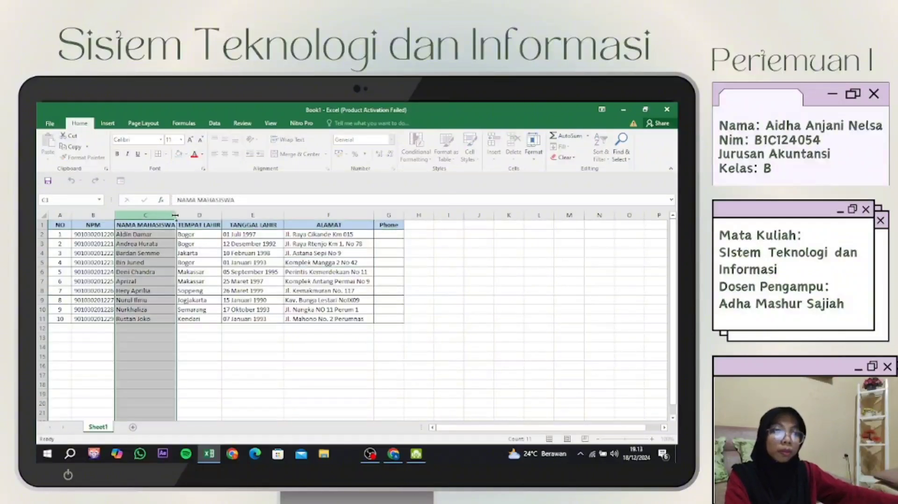
left_click_drag(176, 214, 236, 215)
left_click(215, 234)
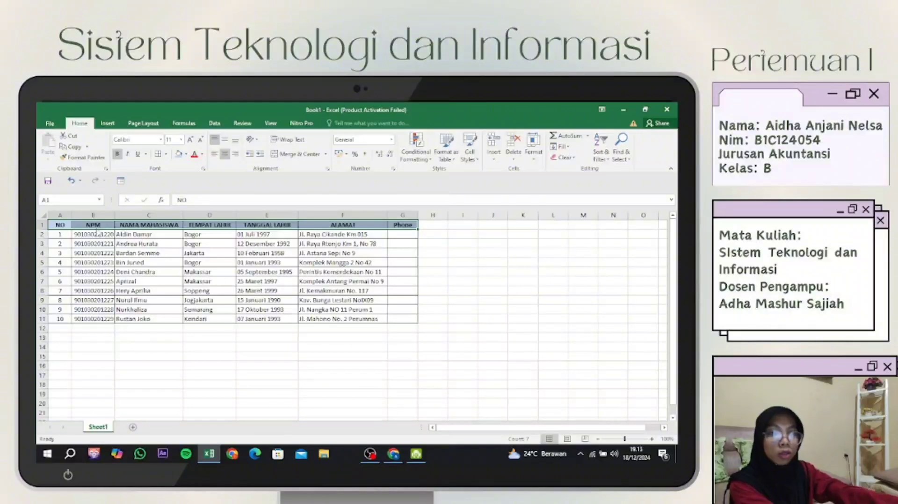
Switch the ribbon to the View tab and select the first data row A2:G2.
left_click(86, 251)
left_click_drag(61, 225, 397, 227)
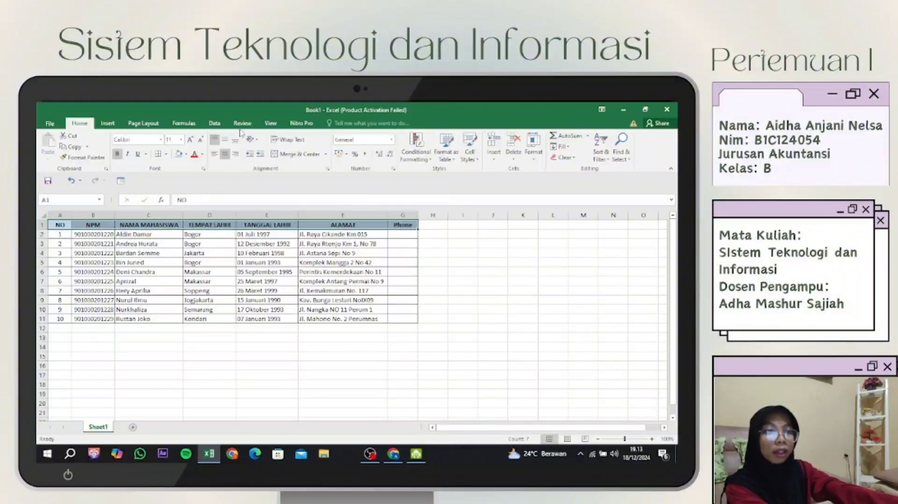
left_click(267, 124)
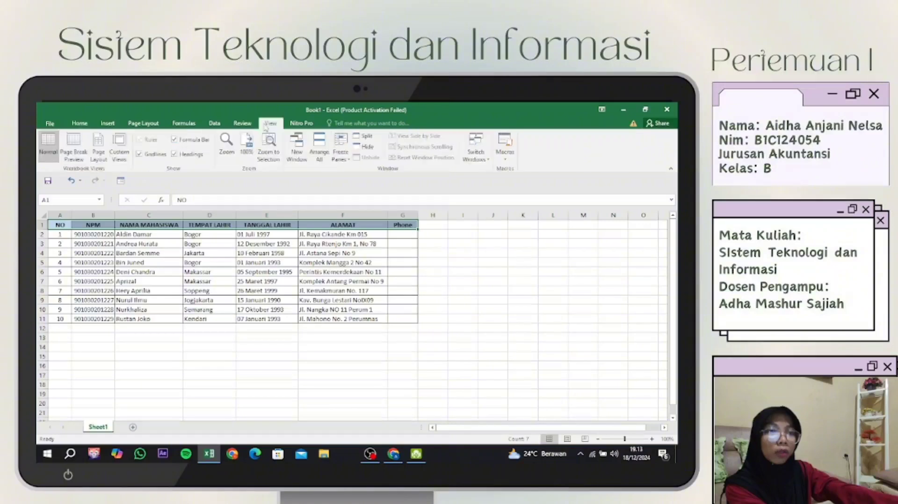
left_click(77, 235)
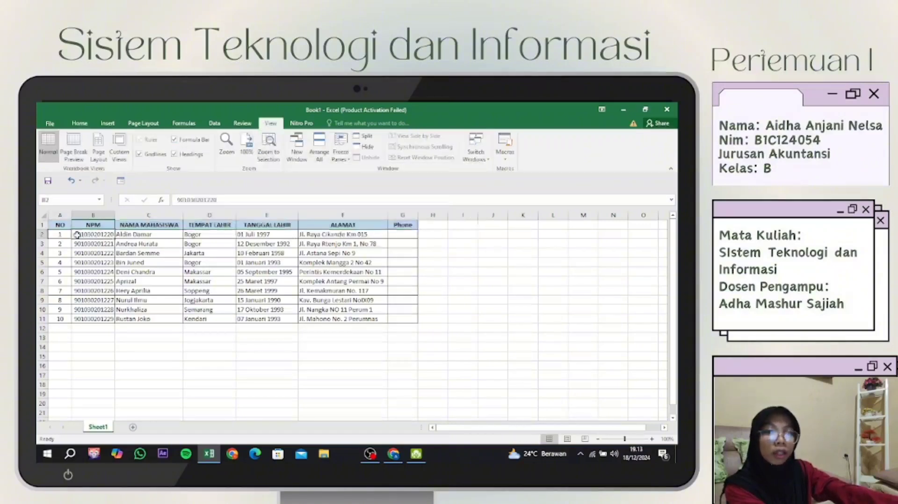
left_click_drag(59, 225, 405, 226)
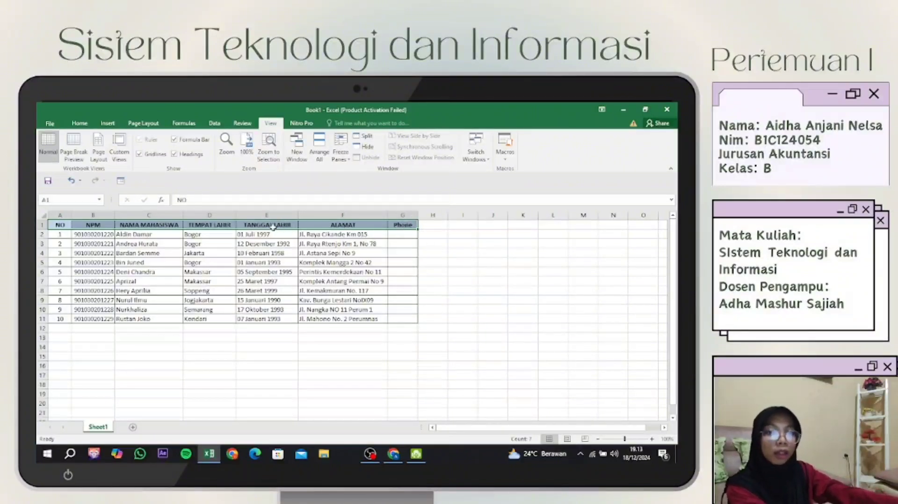
left_click(207, 246)
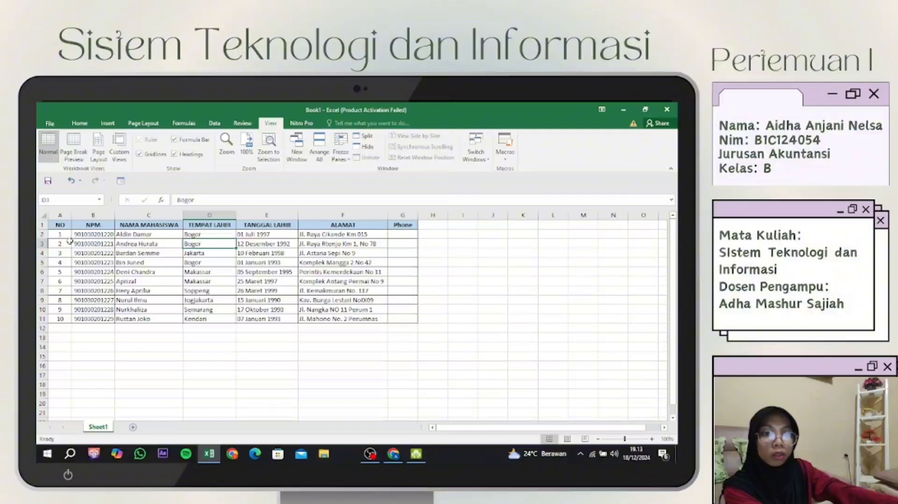
left_click_drag(56, 235, 391, 232)
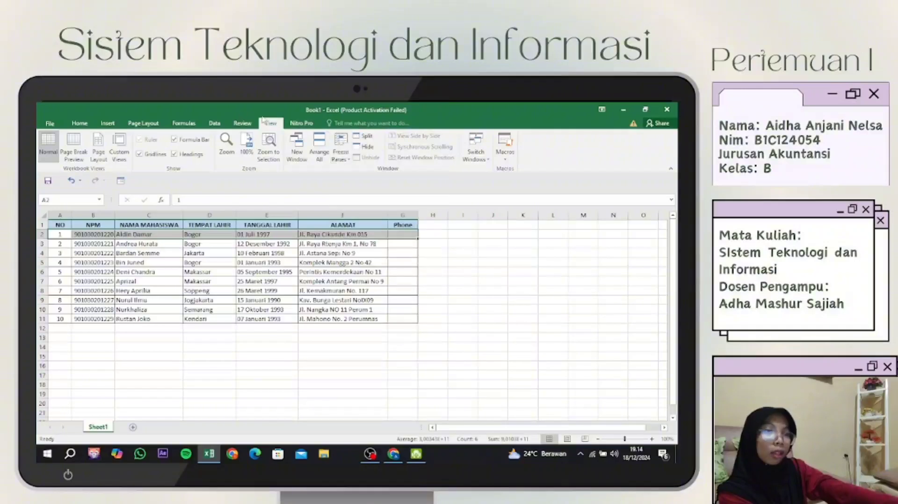
Freeze the panes above row 2 and scroll the student rows to test it.
left_click(341, 147)
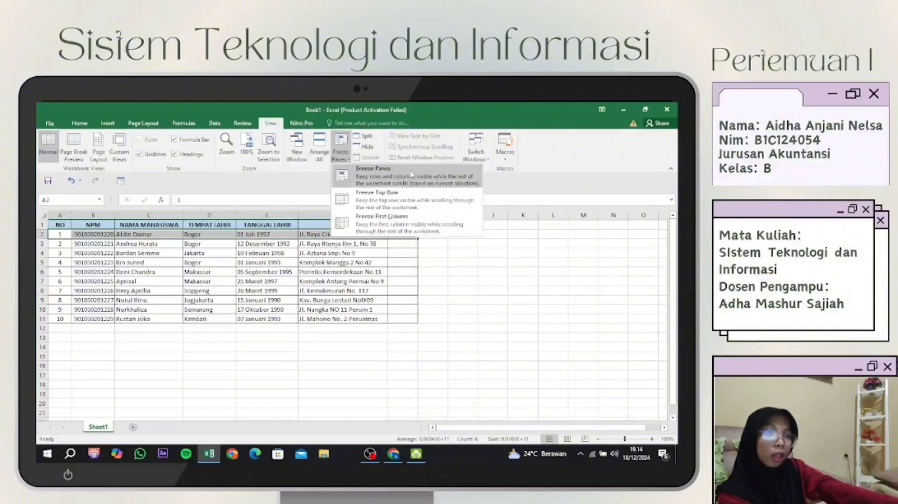
left_click(411, 175)
left_click(403, 234)
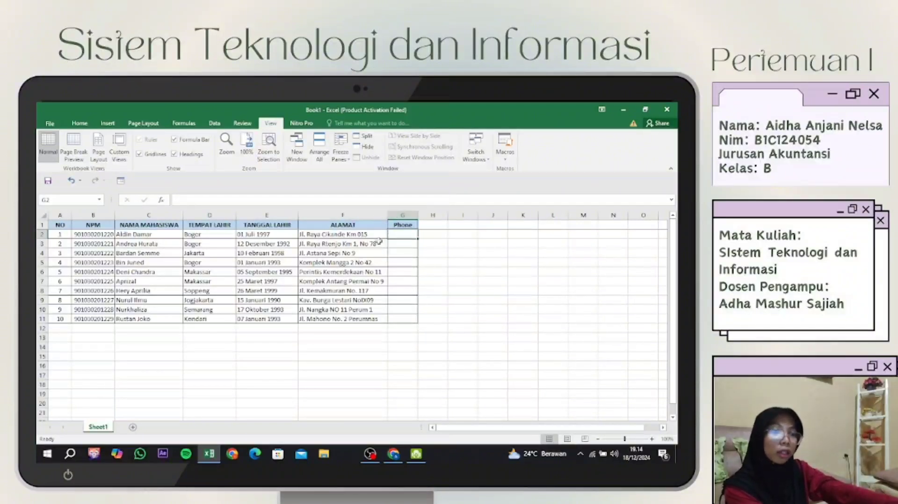
scroll(377, 240, "down", 6)
scroll(378, 239, "up", 6)
scroll(367, 226, "down", 6)
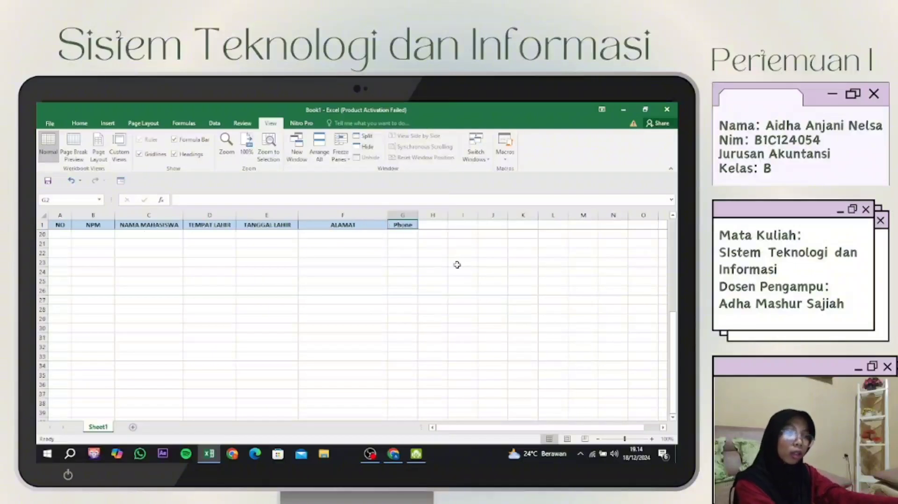
scroll(456, 264, "up", 6)
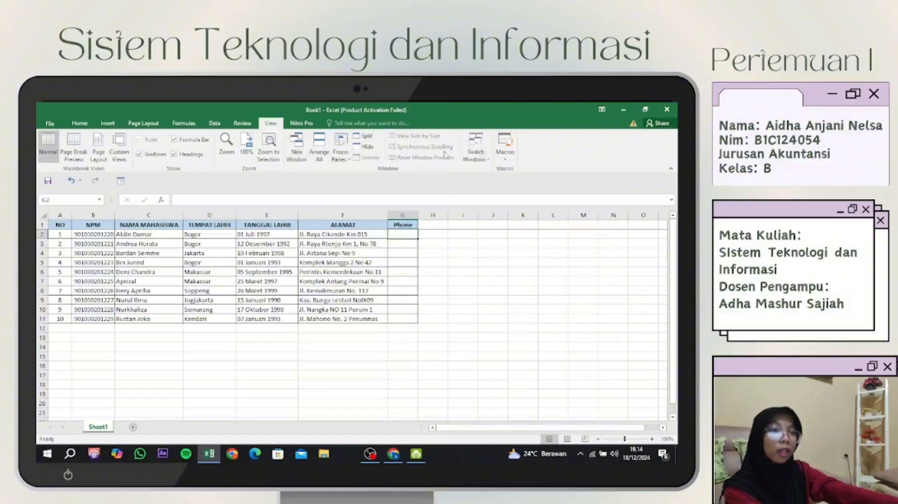
Unfreeze the panes, then use Freeze Top Row and check by scrolling.
left_click(346, 156)
left_click(372, 172)
left_click(348, 155)
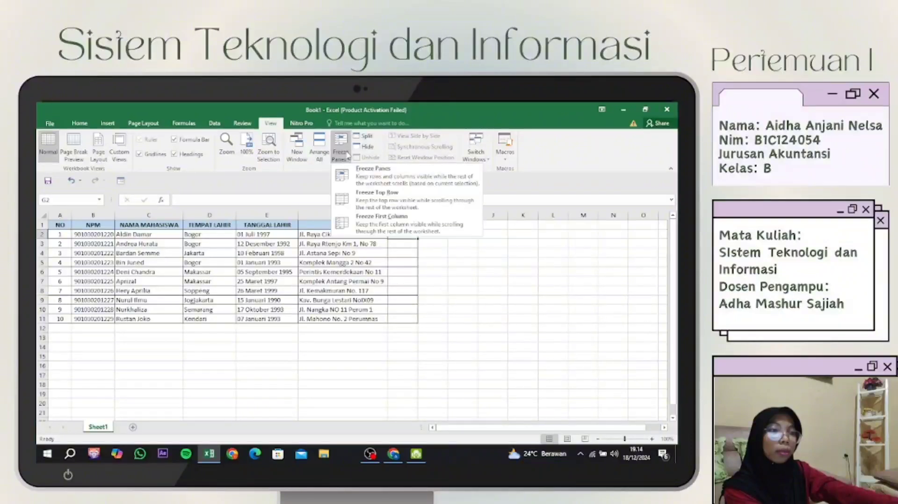
left_click(388, 204)
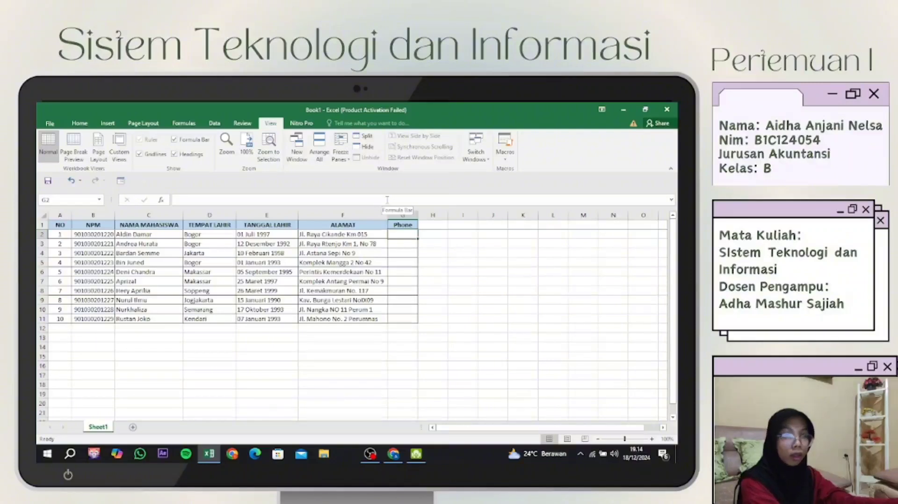
scroll(362, 259, "down", 6)
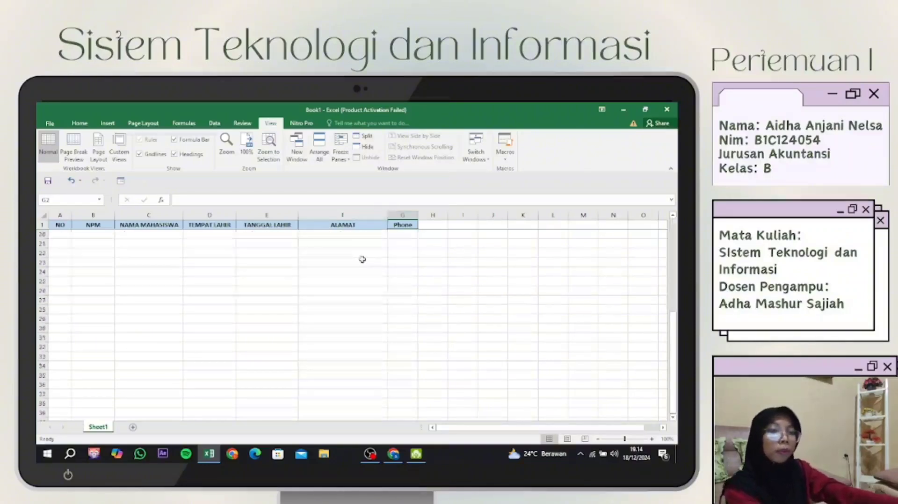
scroll(362, 259, "up", 6)
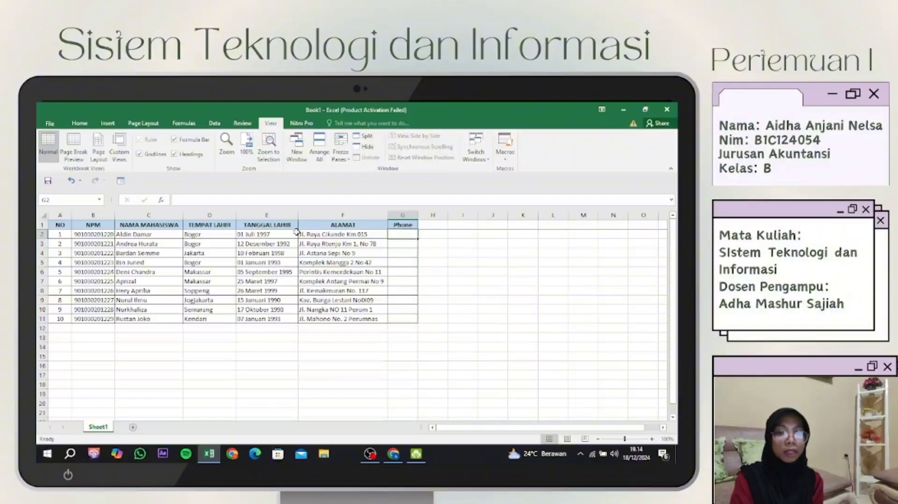